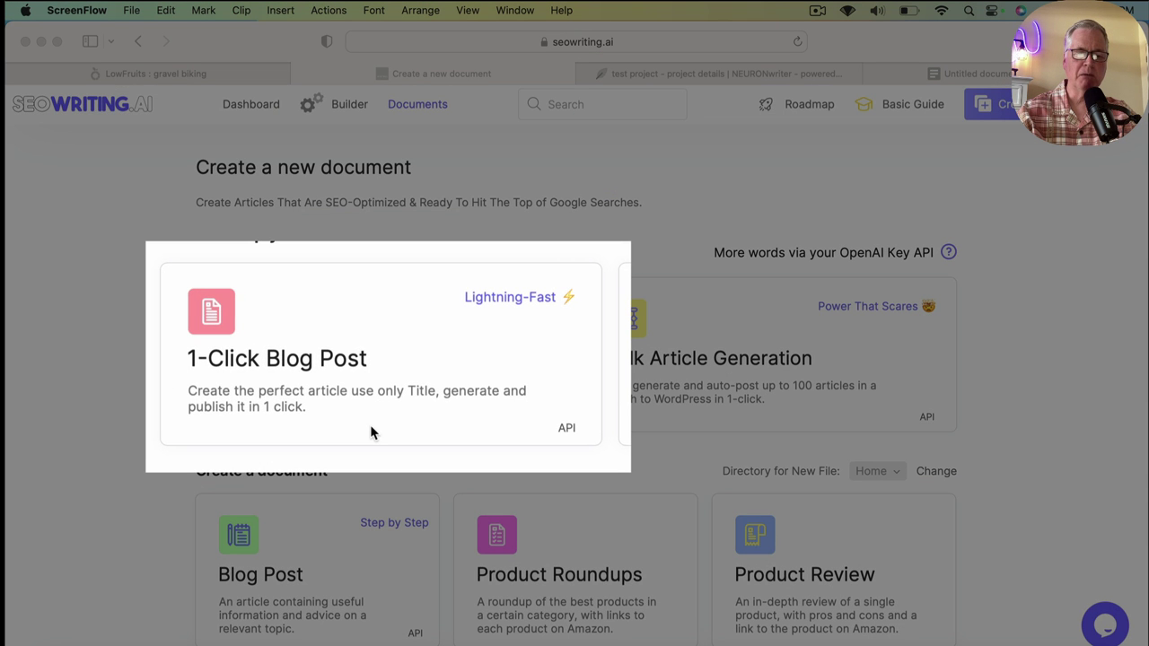
# - In the Safari window, start a new SEOWriting.ai 1-Click Blog Post
pyautogui.click(396, 337)
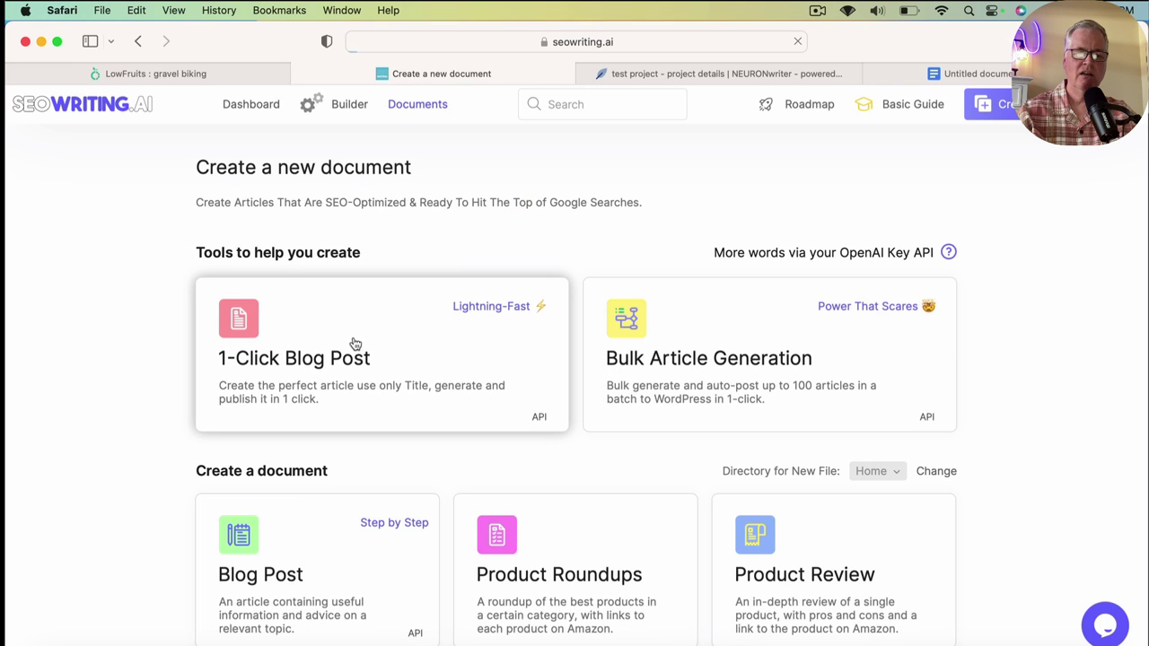
pyautogui.click(352, 342)
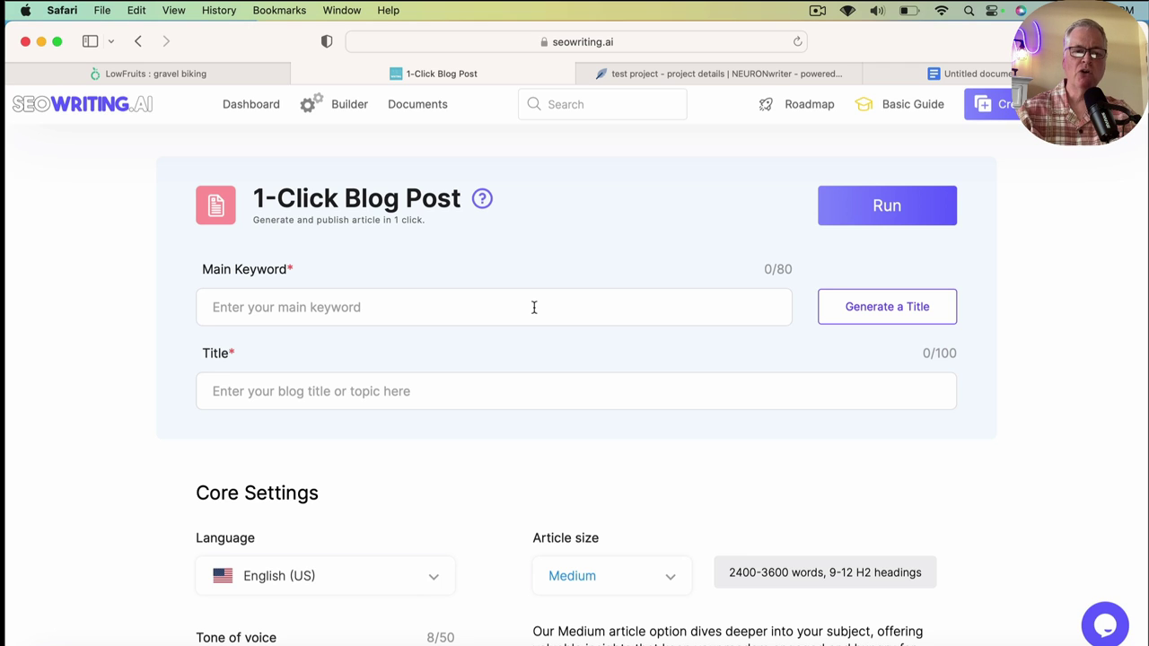
# - Copy the keyword 'why are gravel bikes expensive' from LowFruits' gravel biking keyword report
pyautogui.click(273, 72)
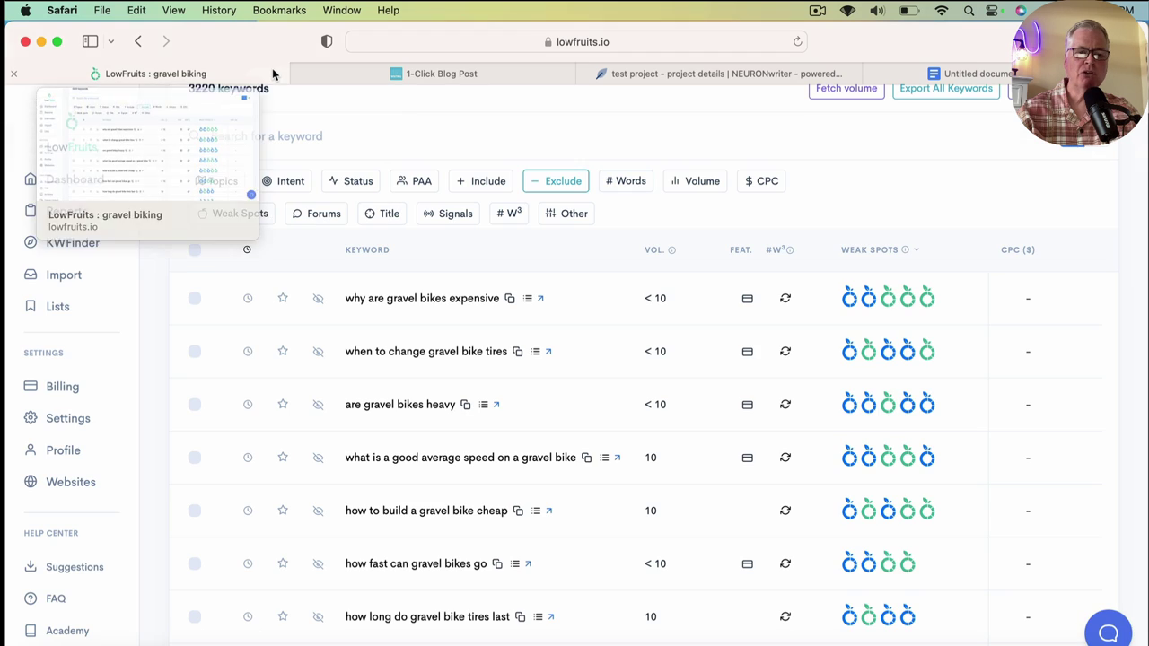
pyautogui.click(511, 301)
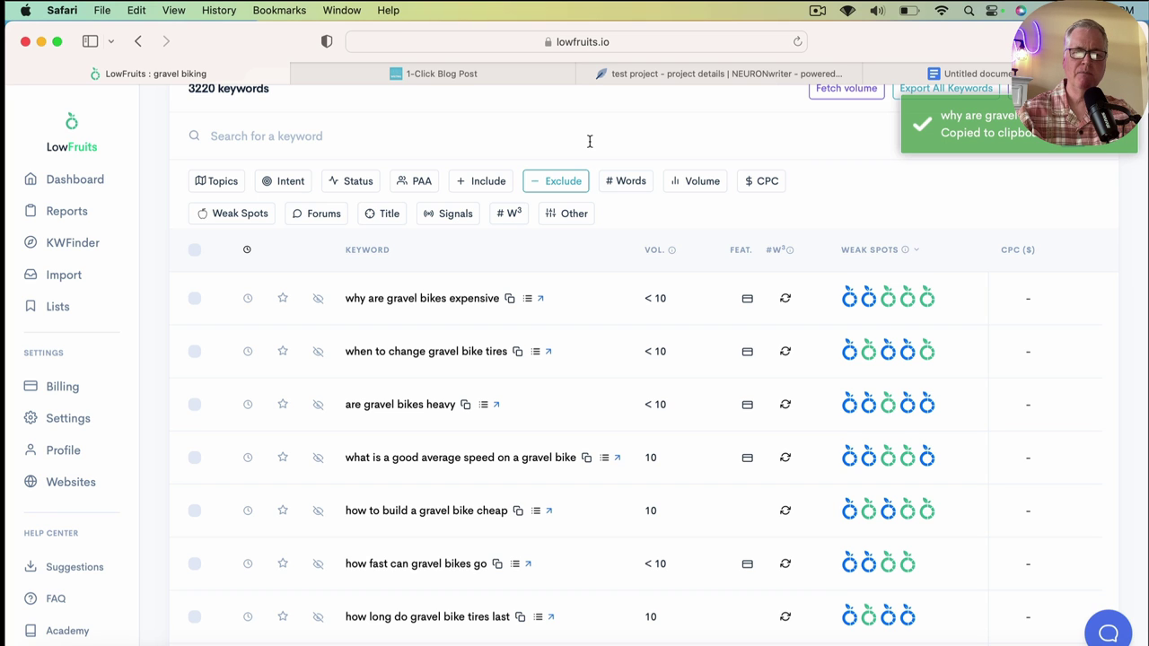
# - Paste 'why are gravel bikes expensive' as Main Keyword and generate 'Why Are Gravel Bikes Expensive? Uncovering the Cost Factors'
pyautogui.click(540, 75)
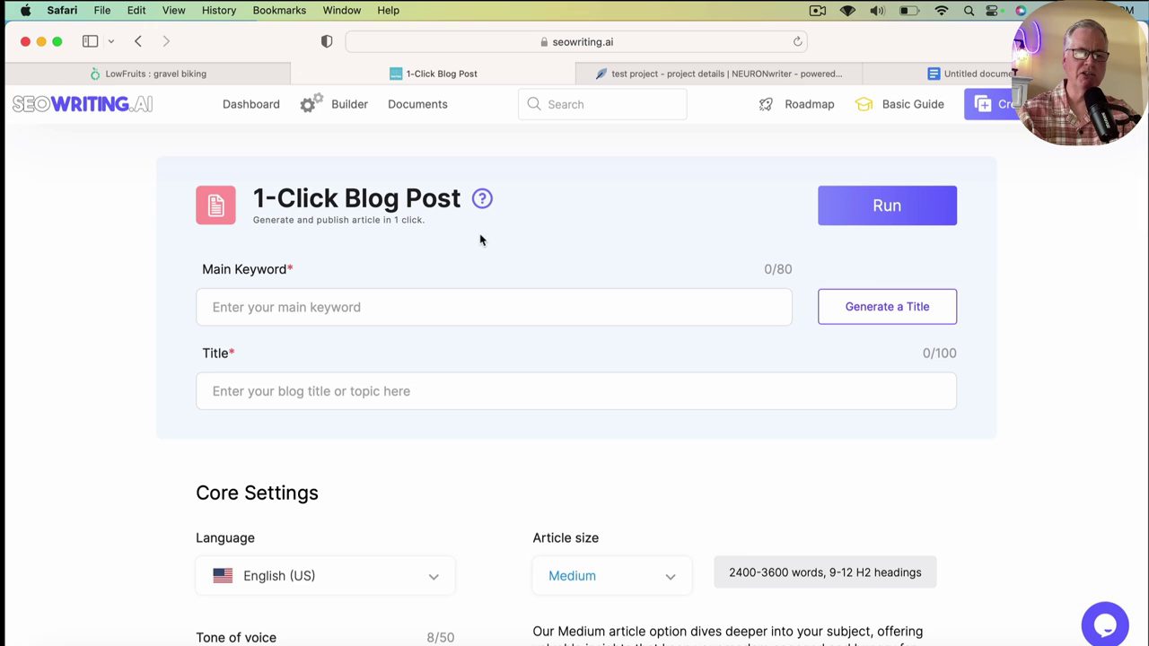
pyautogui.click(478, 308)
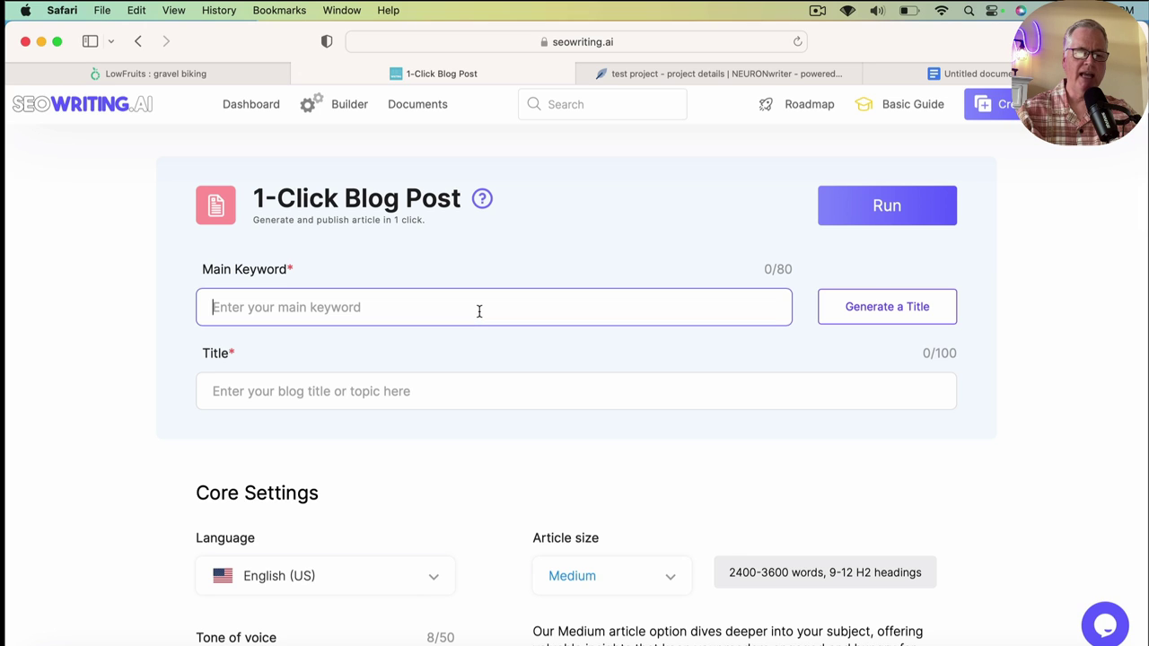
pyautogui.press('super+v')
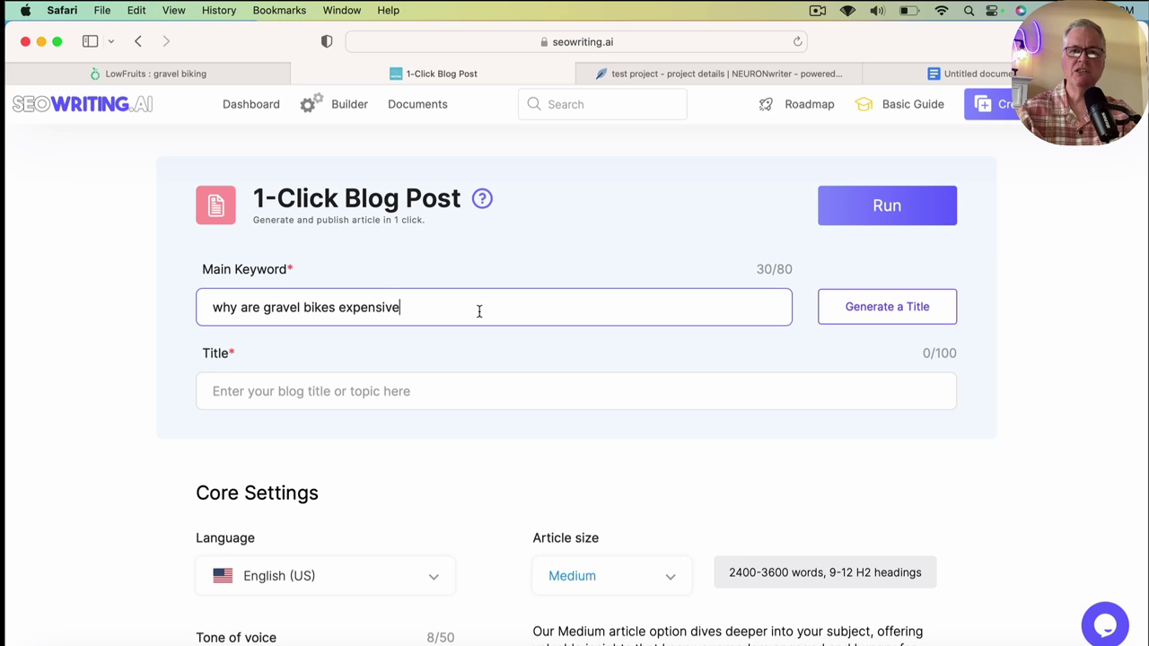
pyautogui.click(876, 314)
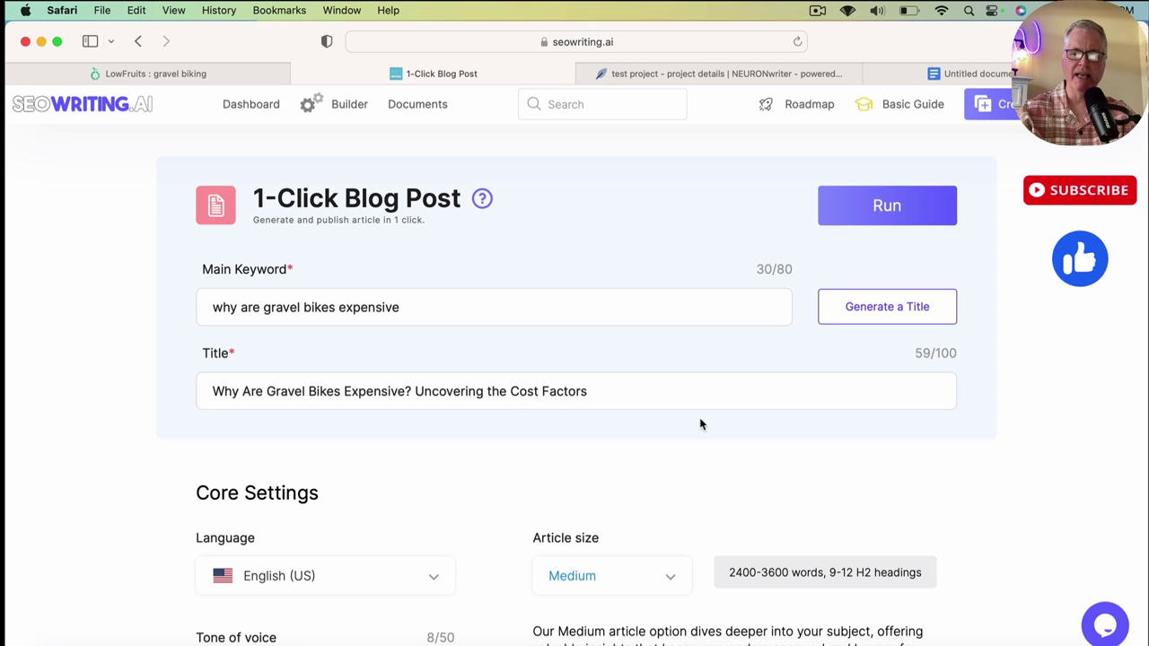
# - In Core Settings, change the tone of voice from Friendly to Informational
pyautogui.scroll(-4, 758, 418)
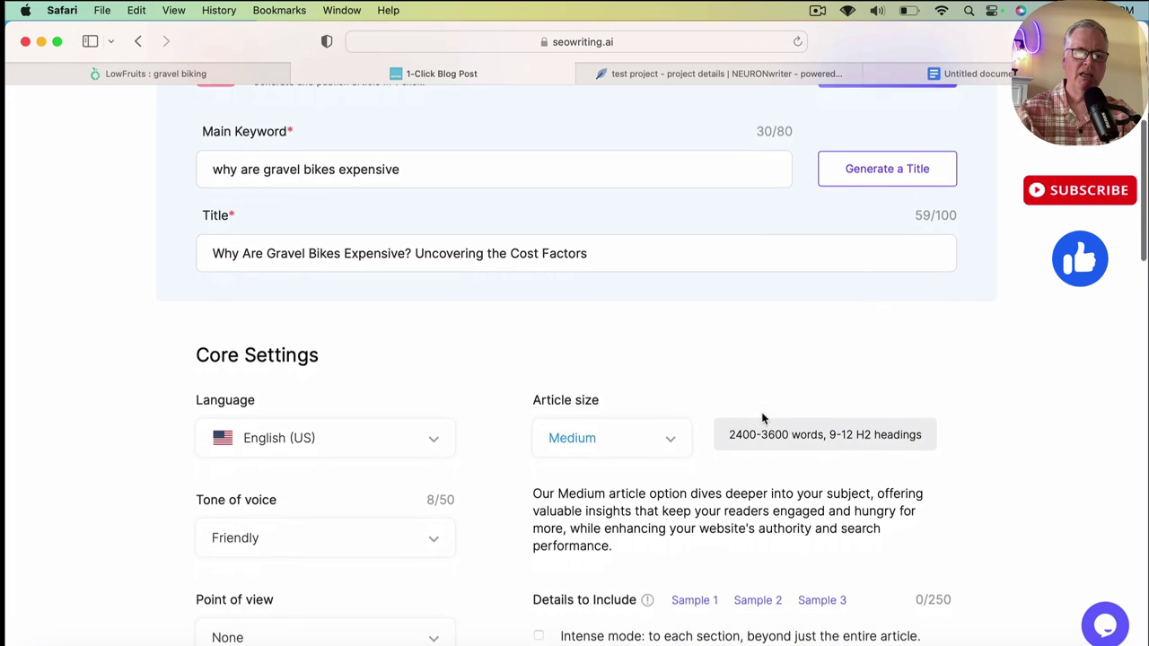
pyautogui.scroll(-4, 761, 418)
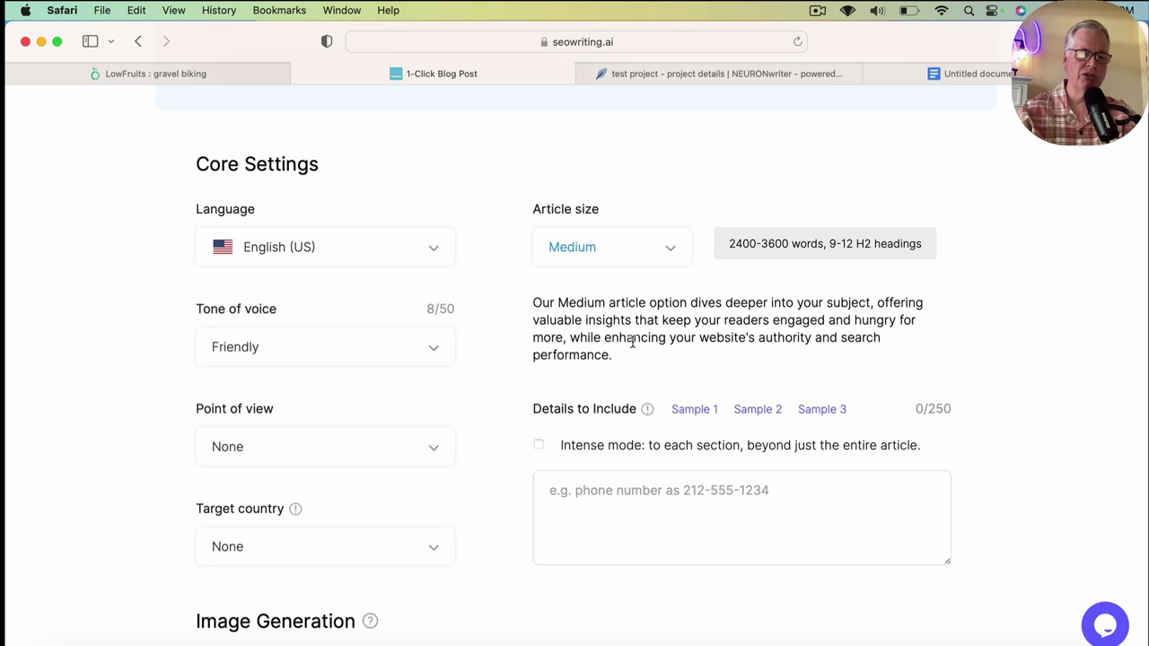
pyautogui.click(437, 350)
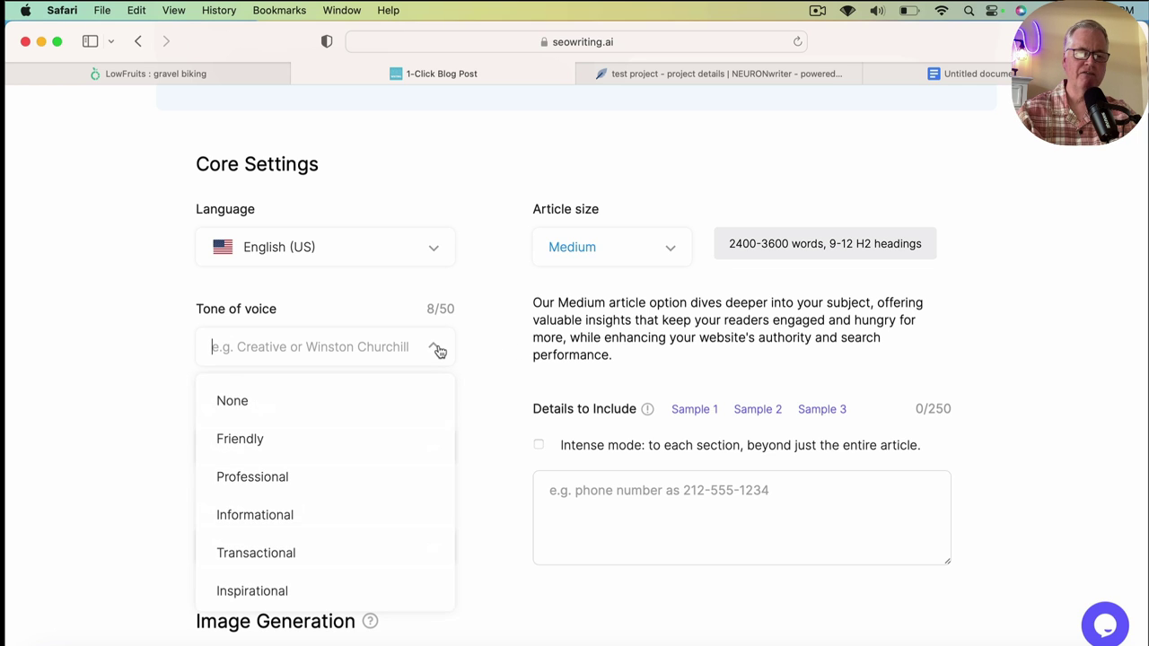
pyautogui.scroll(-1, 392, 423)
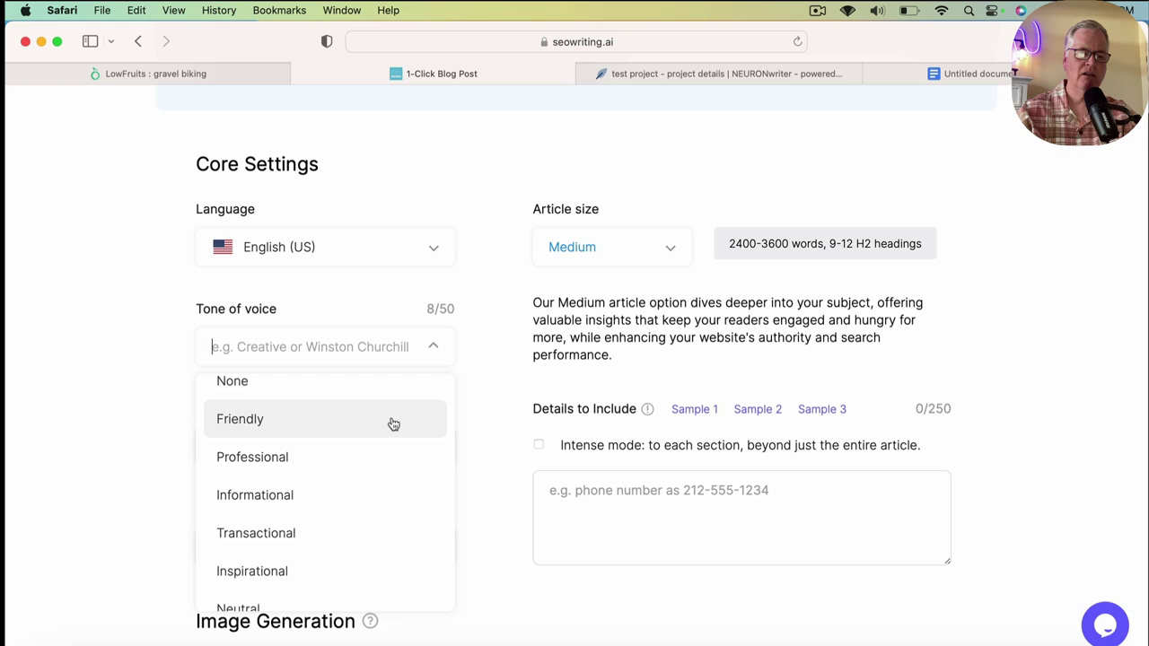
pyautogui.scroll(-1, 392, 423)
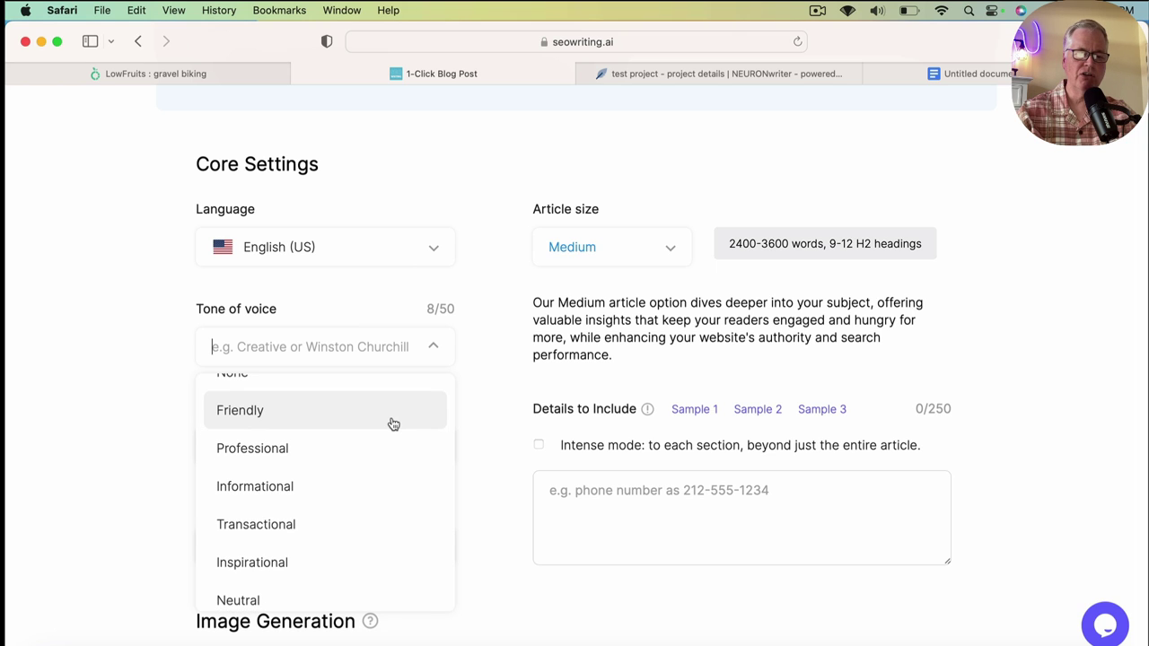
pyautogui.click(361, 484)
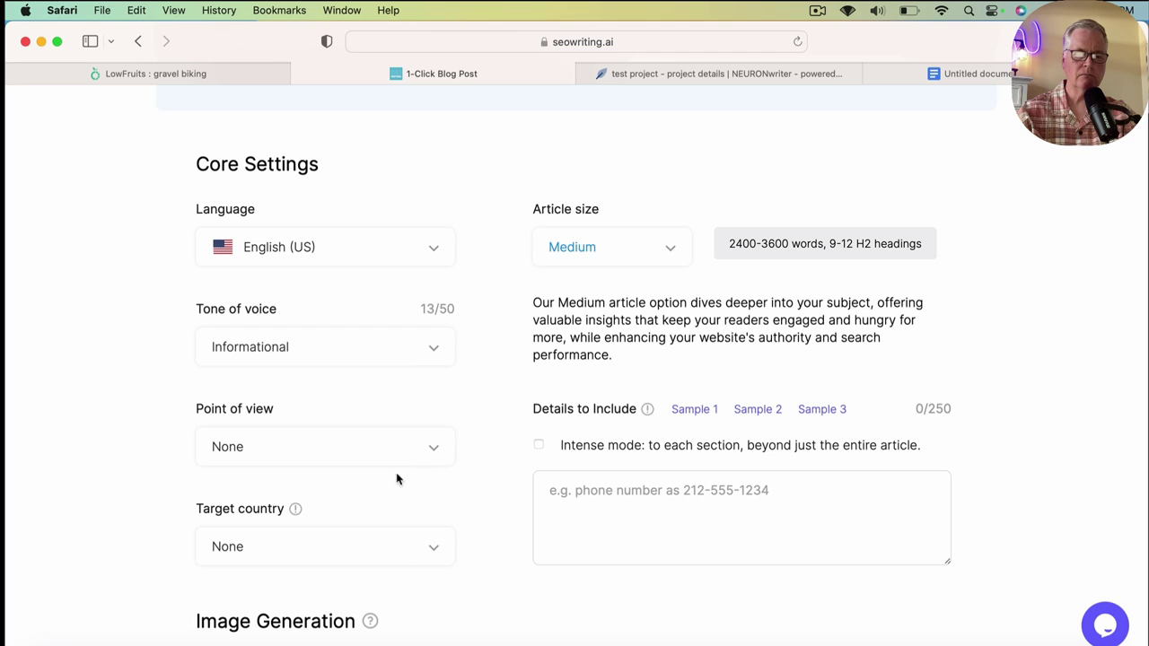
# - Scroll down to the image settings: Placement None, AI Images at Optimal Quality, keyword alt-text
pyautogui.scroll(-4, 464, 473)
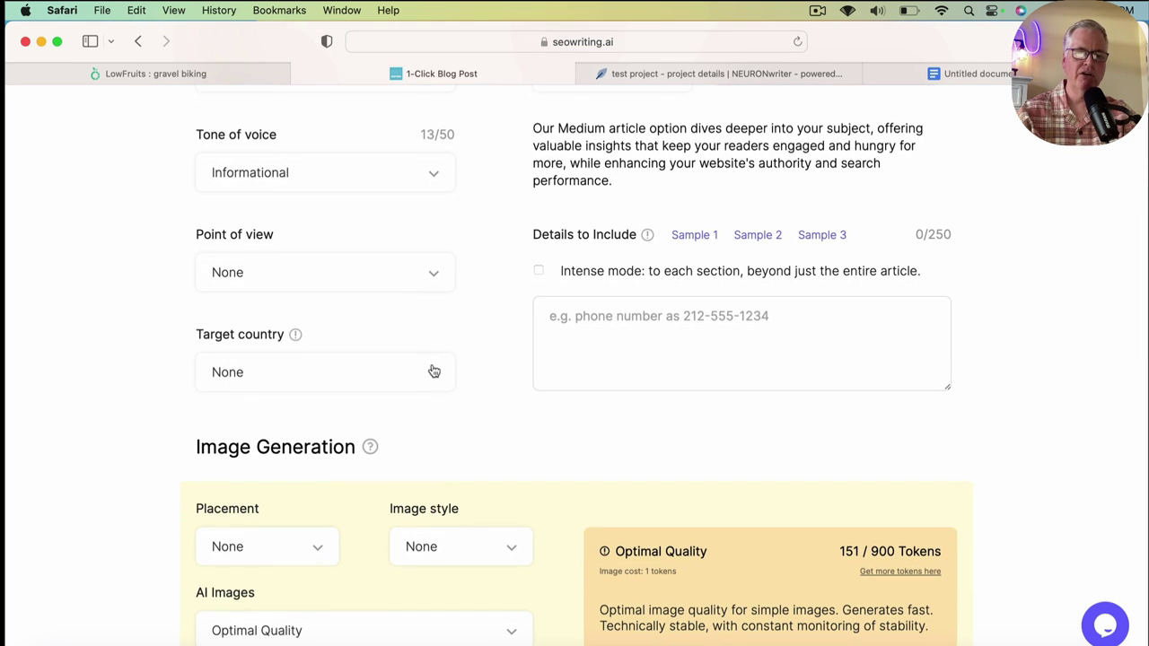
pyautogui.scroll(1, 500, 374)
pyautogui.scroll(2, 500, 373)
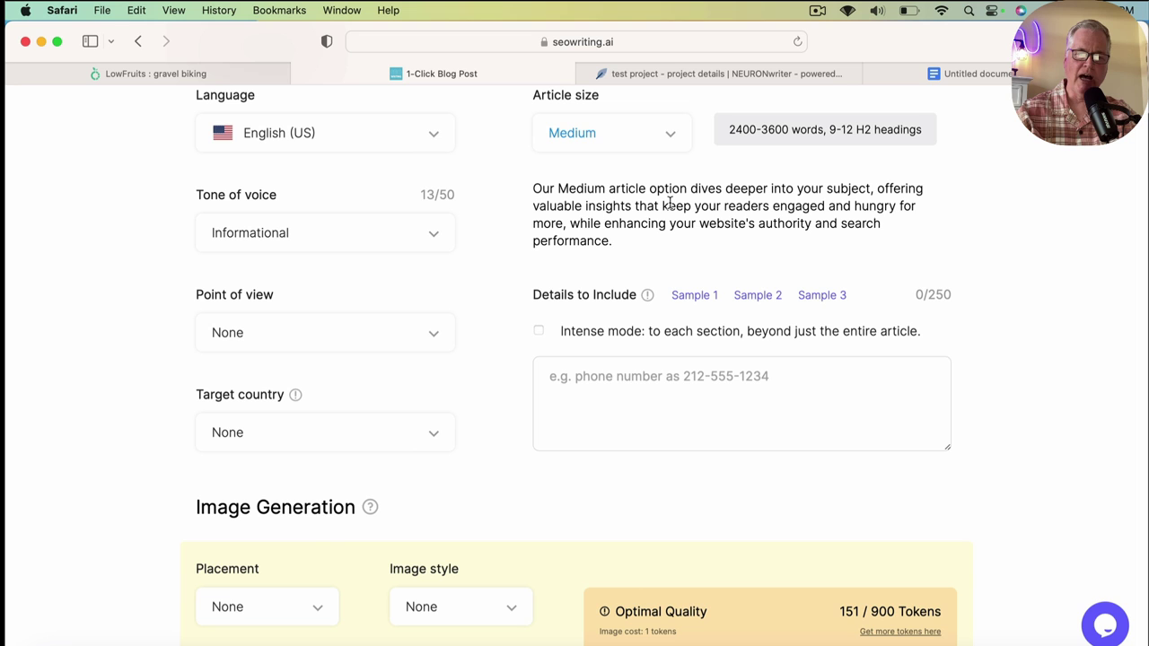
pyautogui.scroll(-3, 573, 352)
pyautogui.scroll(-2, 573, 354)
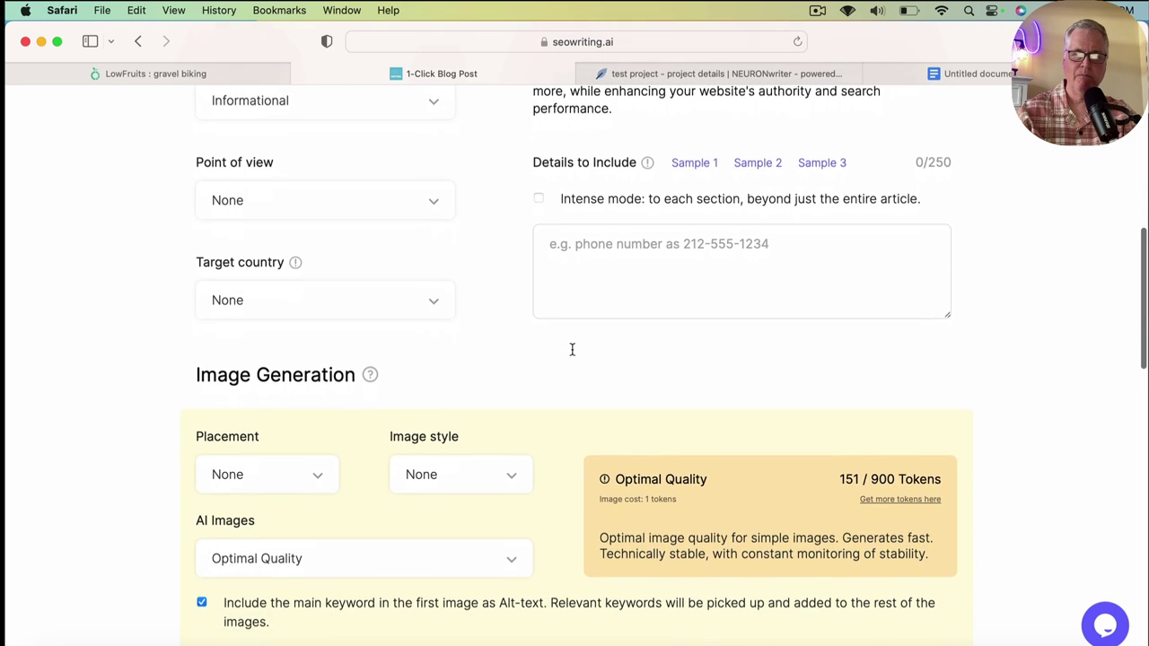
pyautogui.scroll(-3, 572, 356)
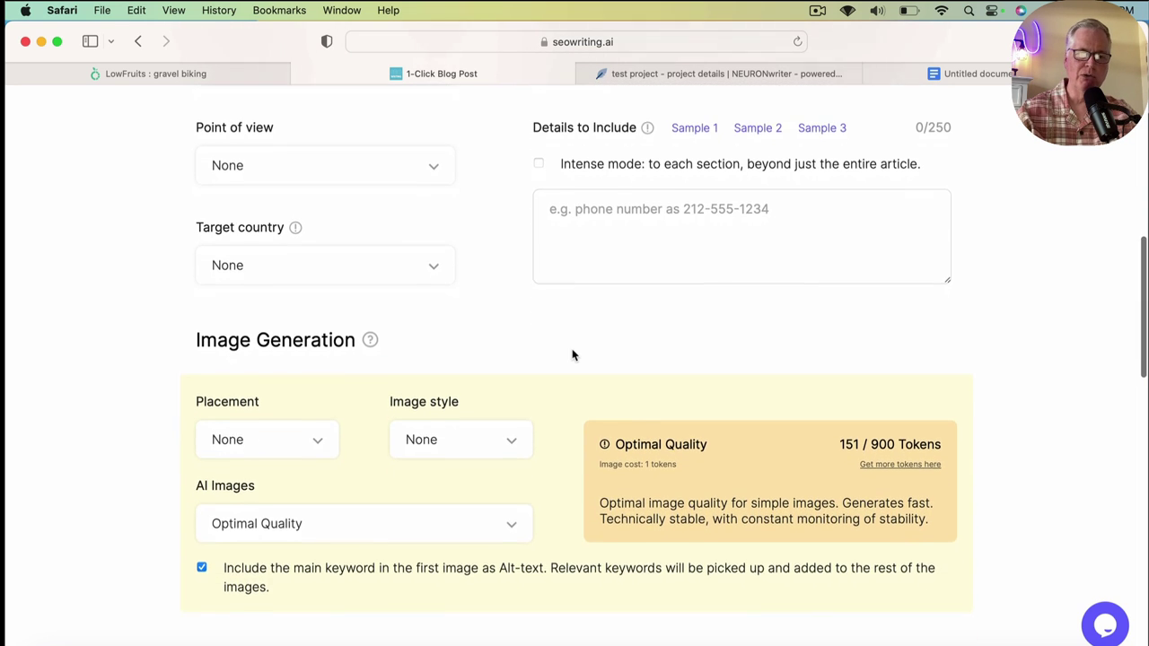
pyautogui.scroll(-3, 572, 355)
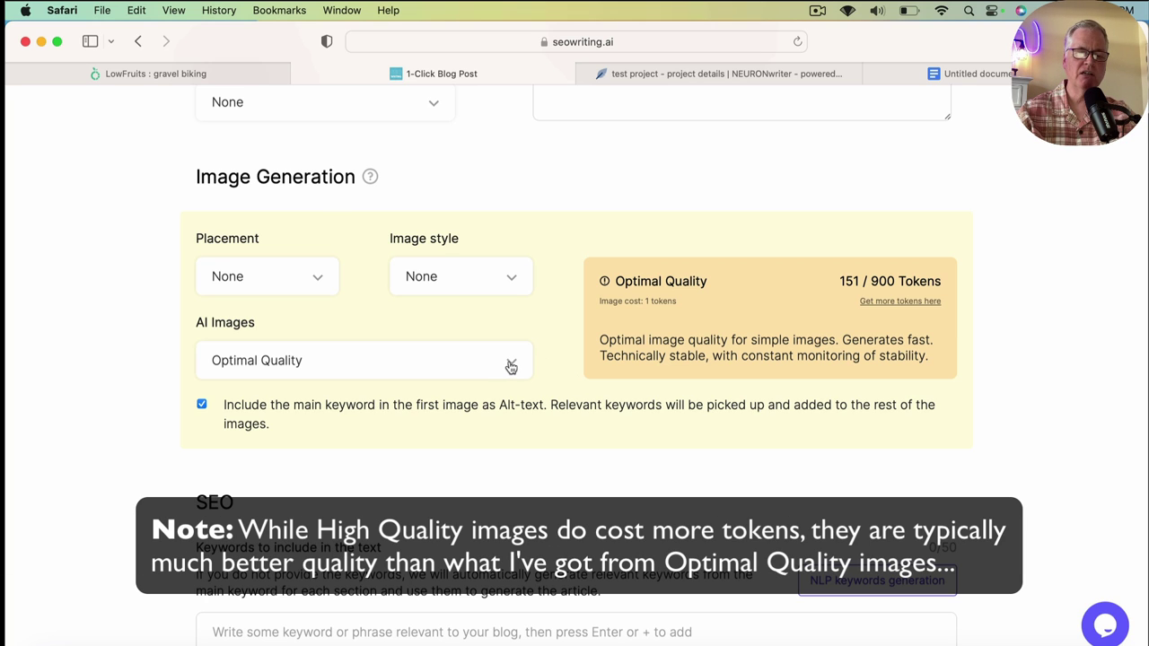
# - Try High Quality AI images, then revert to Optimal Quality at 1 token
pyautogui.click(511, 367)
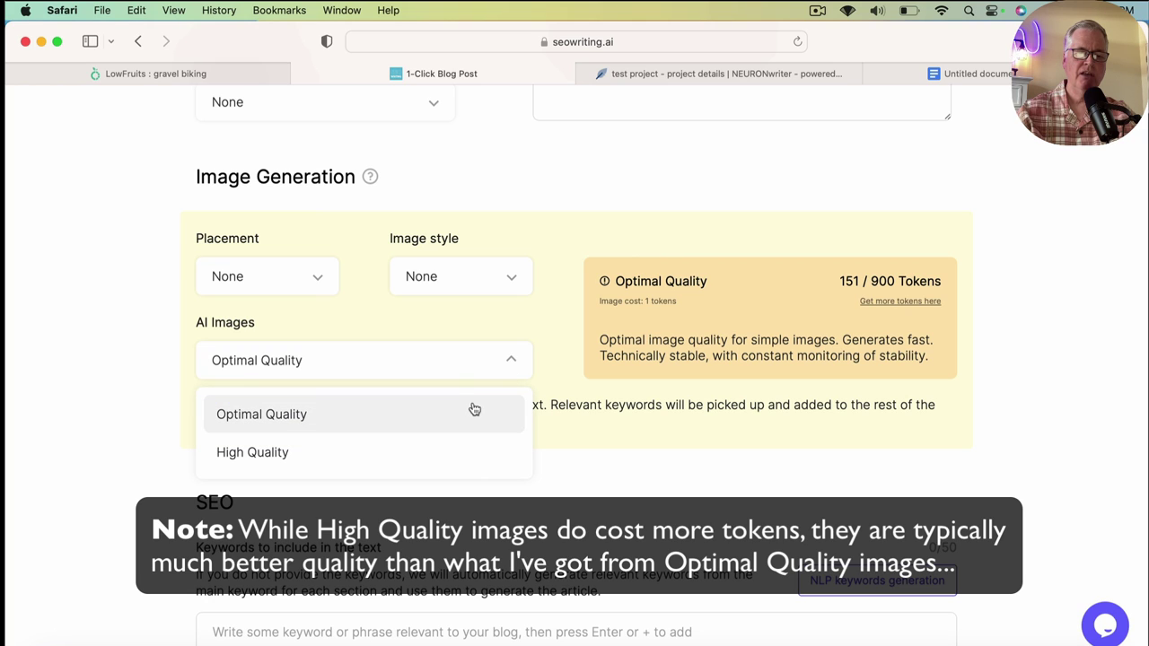
pyautogui.click(445, 456)
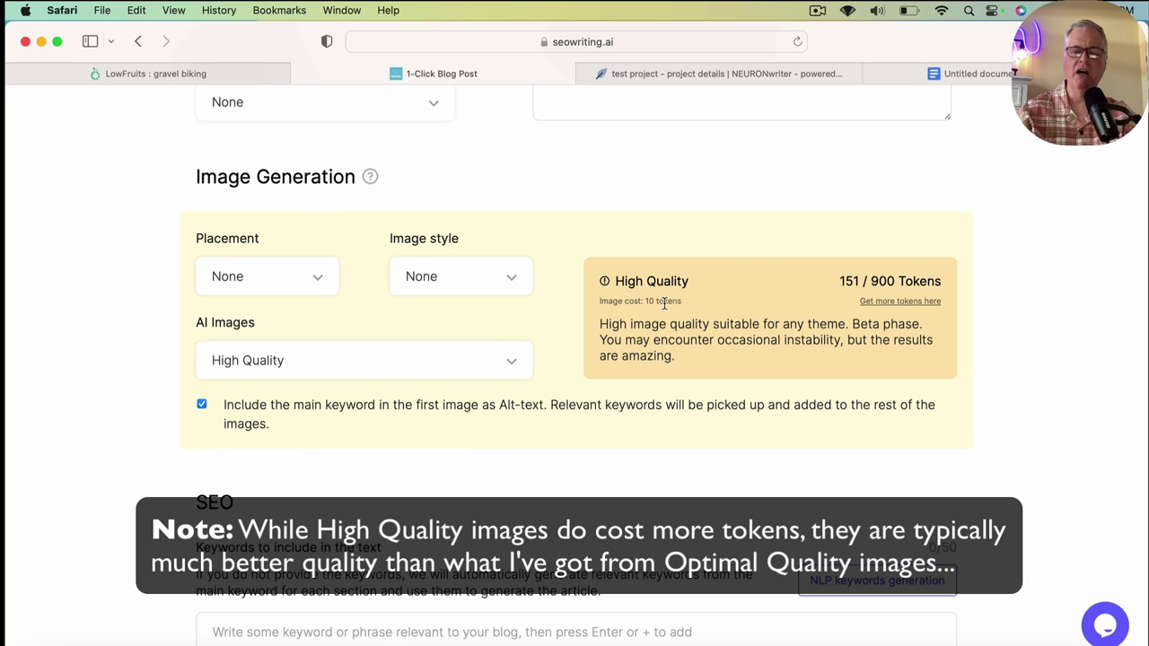
pyautogui.click(508, 362)
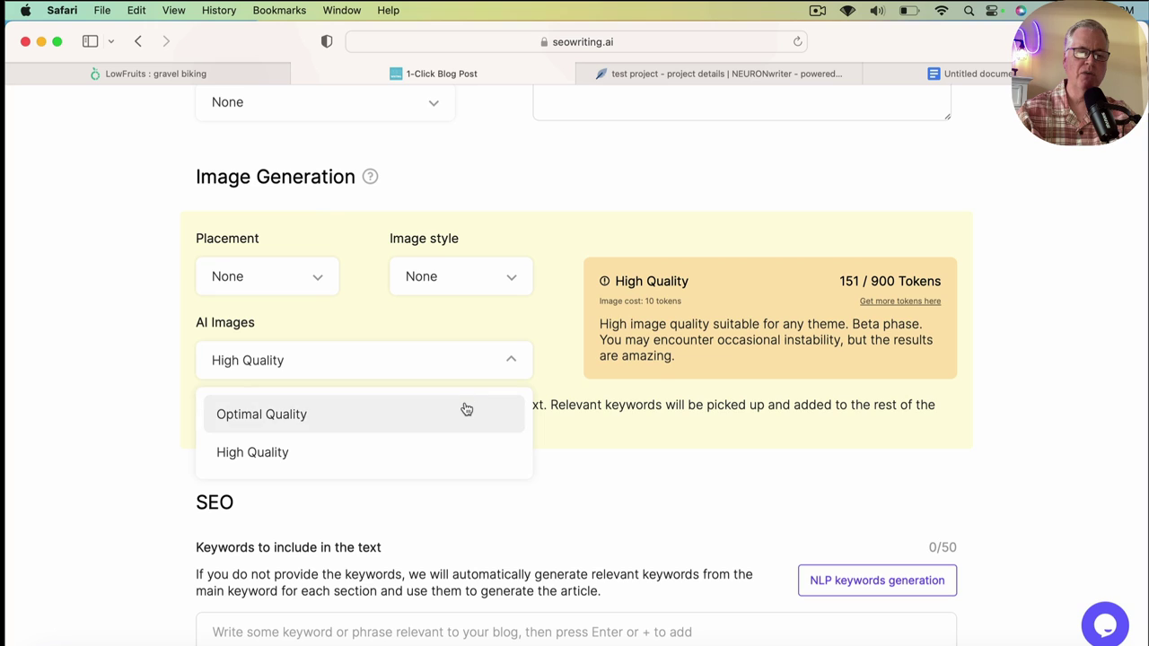
pyautogui.click(466, 408)
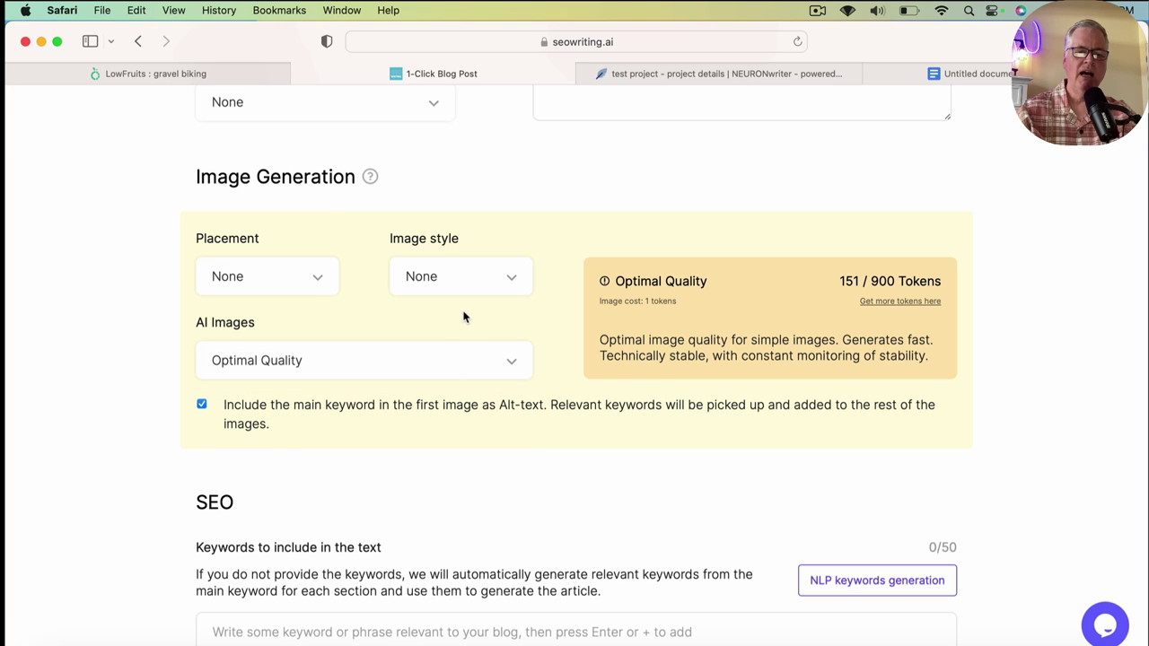
pyautogui.click(324, 280)
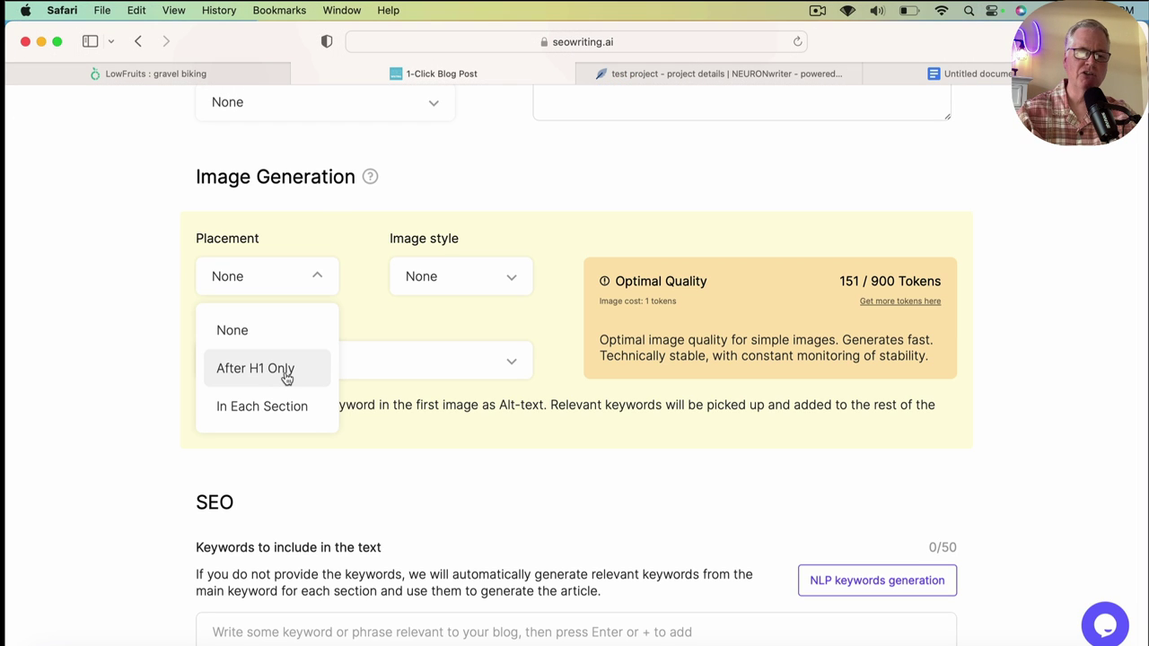
# - Set image Placement to After H1 Only and the image style to Cinematic
pyautogui.click(286, 378)
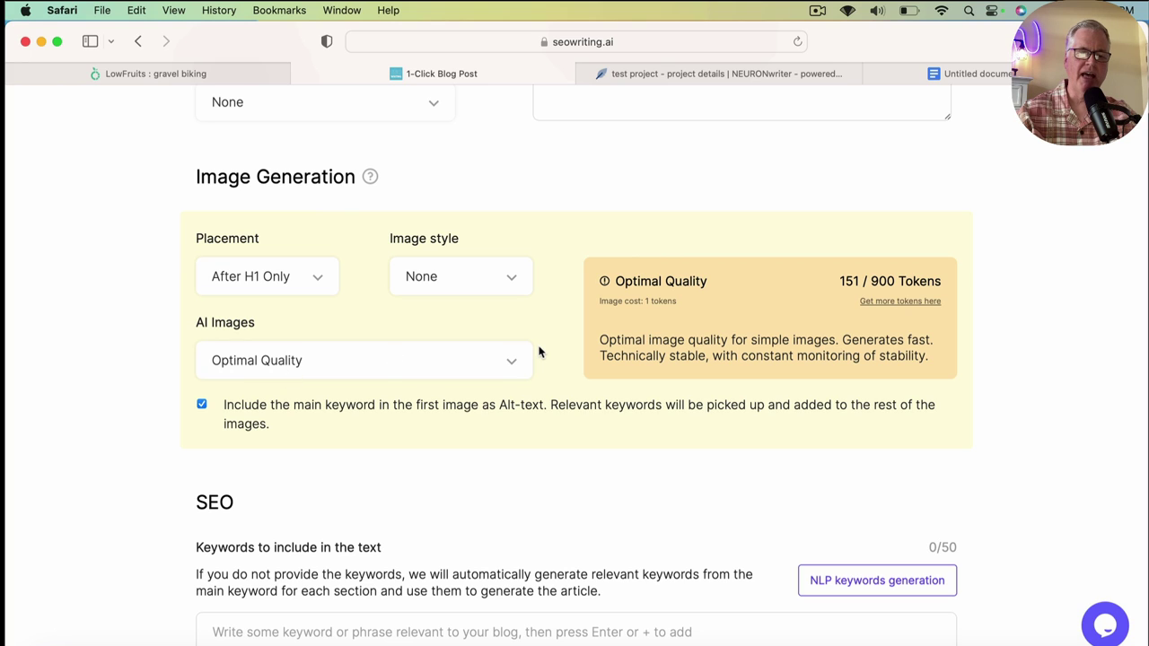
pyautogui.click(512, 282)
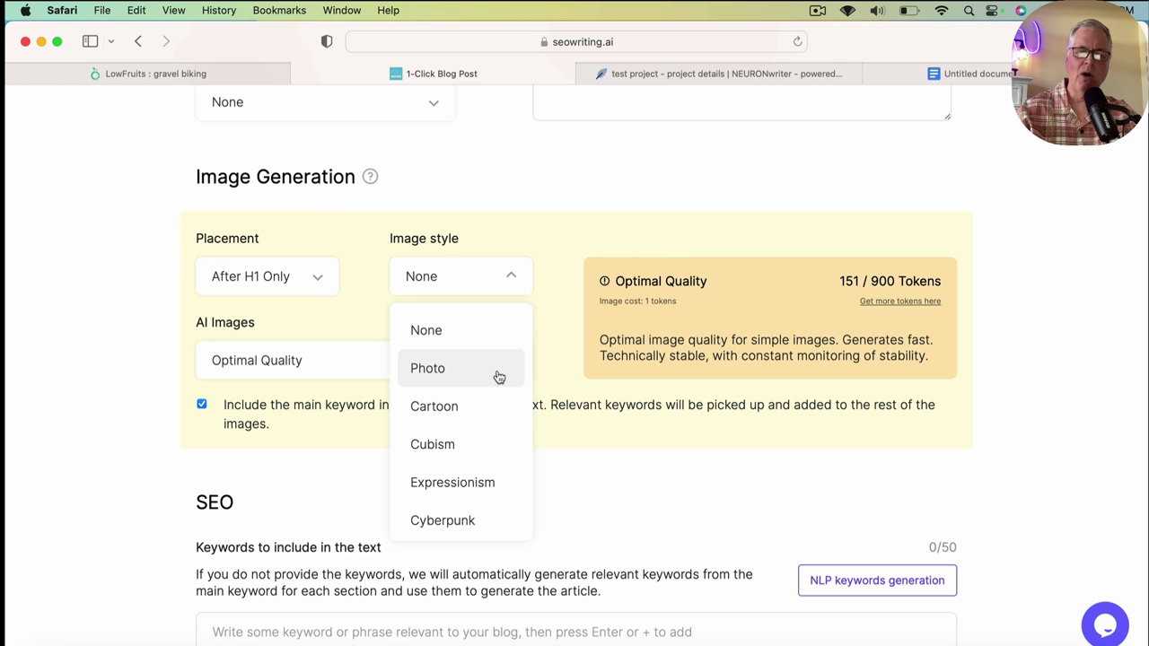
pyautogui.scroll(-3, 485, 419)
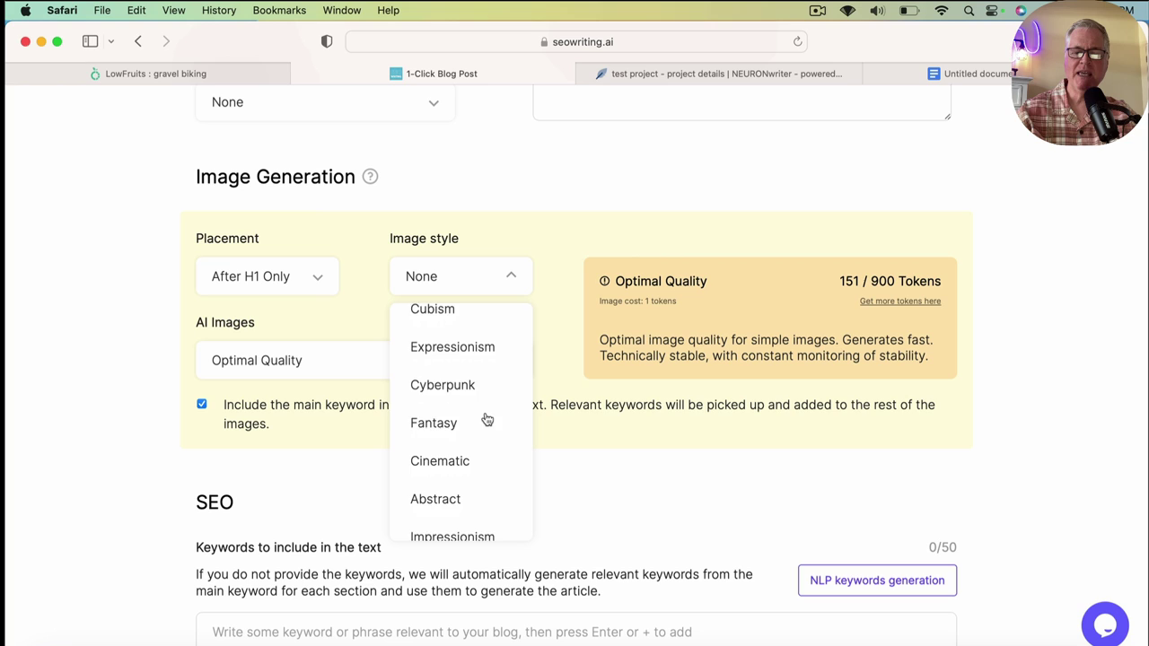
pyautogui.scroll(-1, 485, 418)
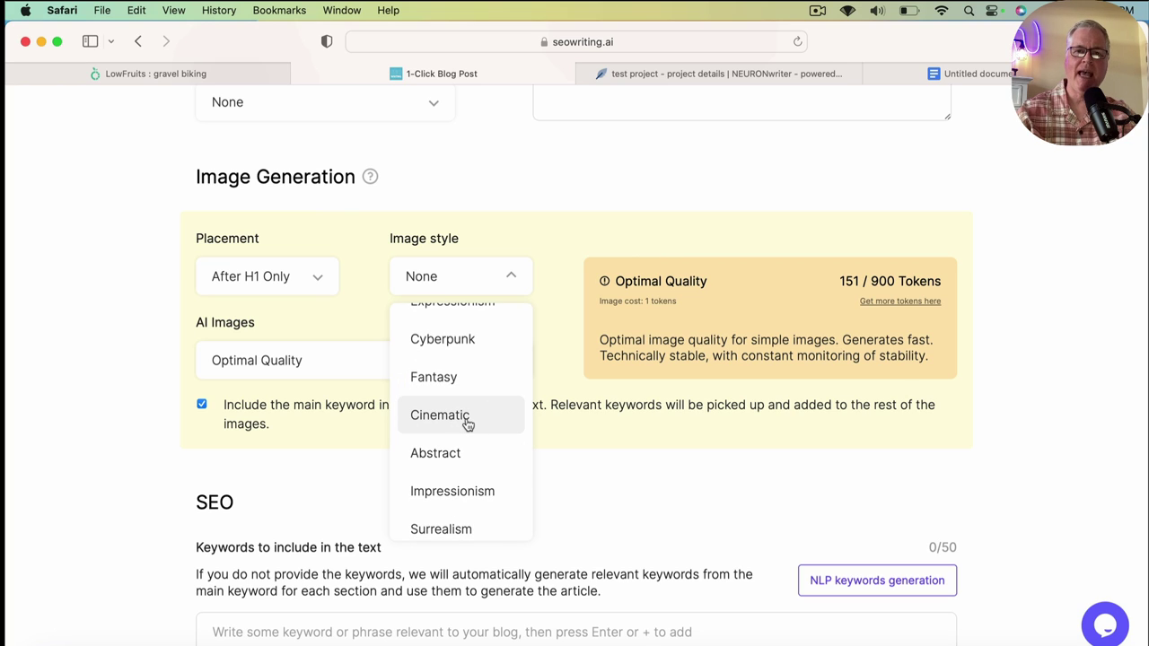
pyautogui.click(467, 424)
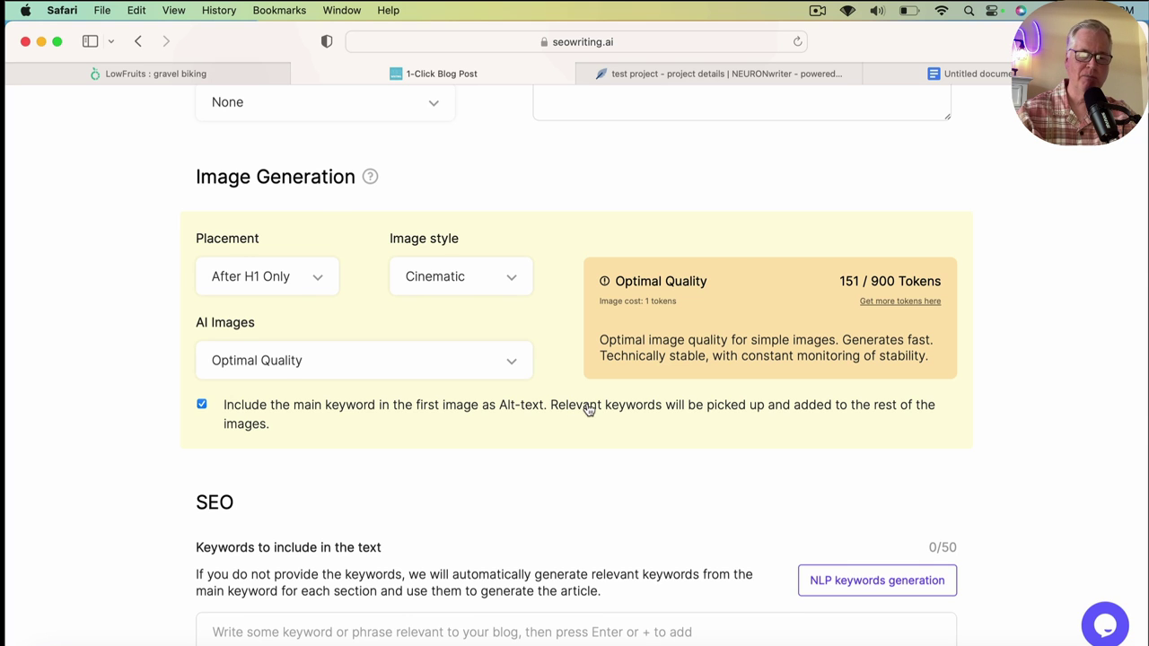
pyautogui.scroll(-5, 587, 410)
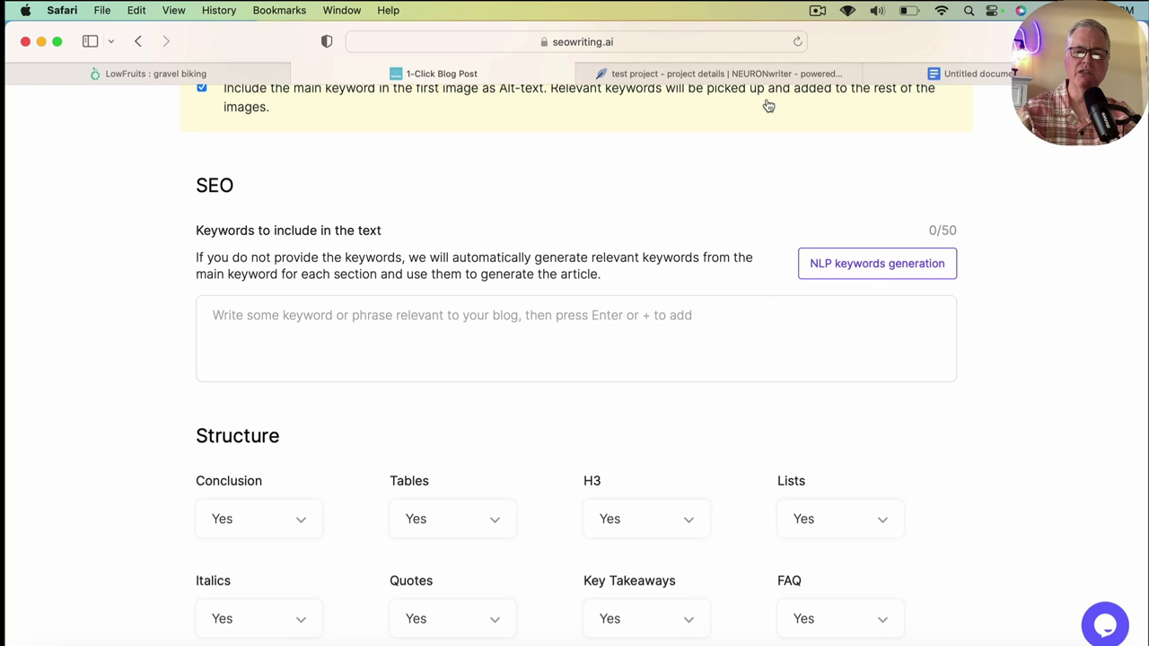
pyautogui.moveTo(769, 79)
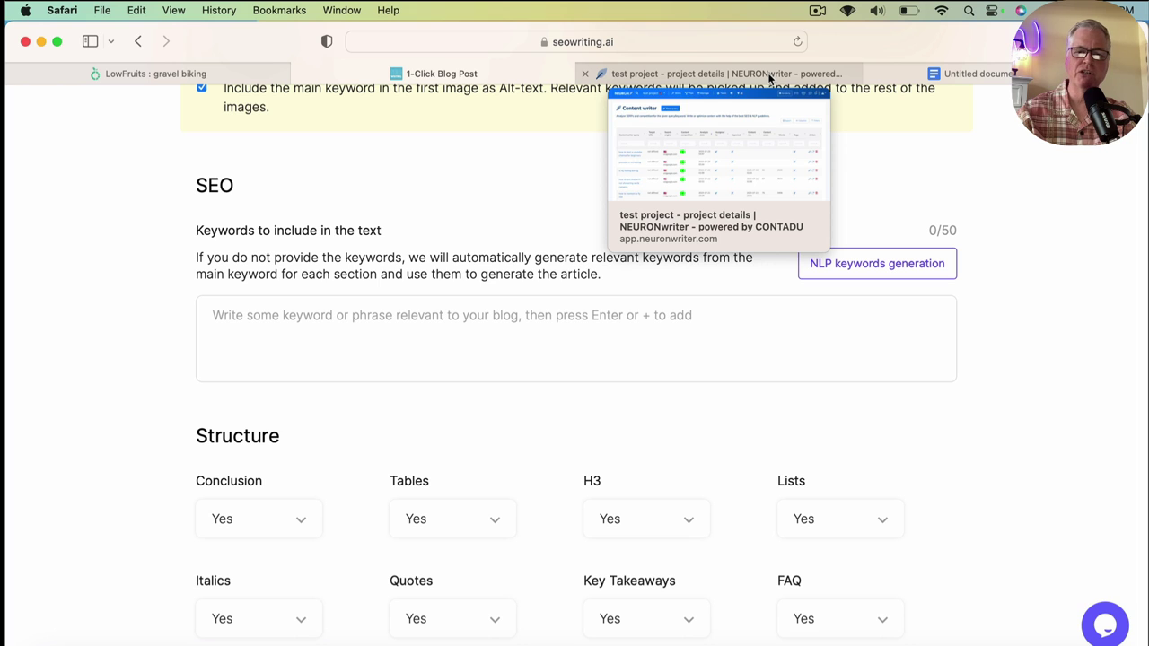
# - Create and start a NeuronWriter content writer query 'why are gravel bikes expensive' for google.com
pyautogui.click(769, 79)
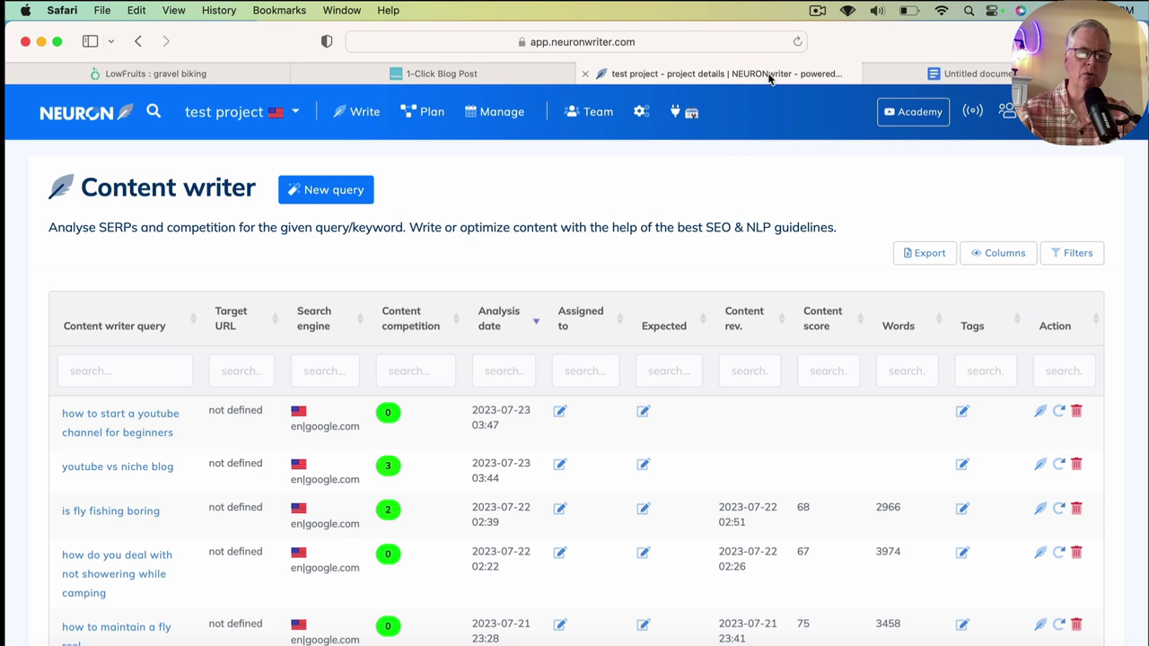
pyautogui.click(360, 194)
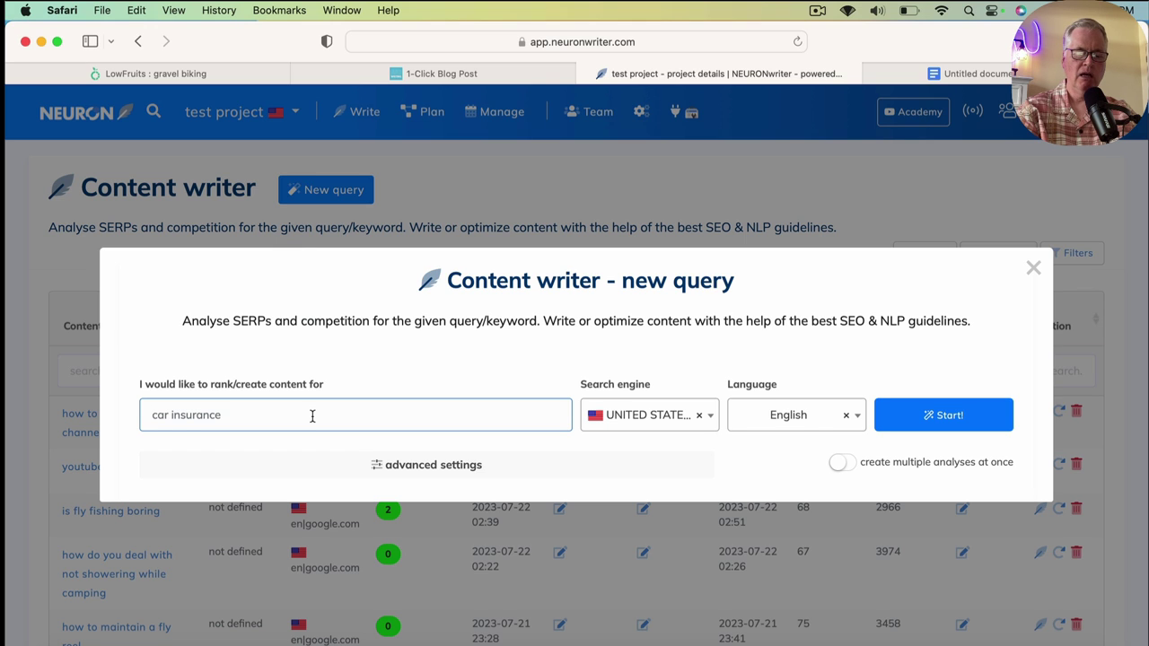
pyautogui.write('why are gravel bikes expensive')
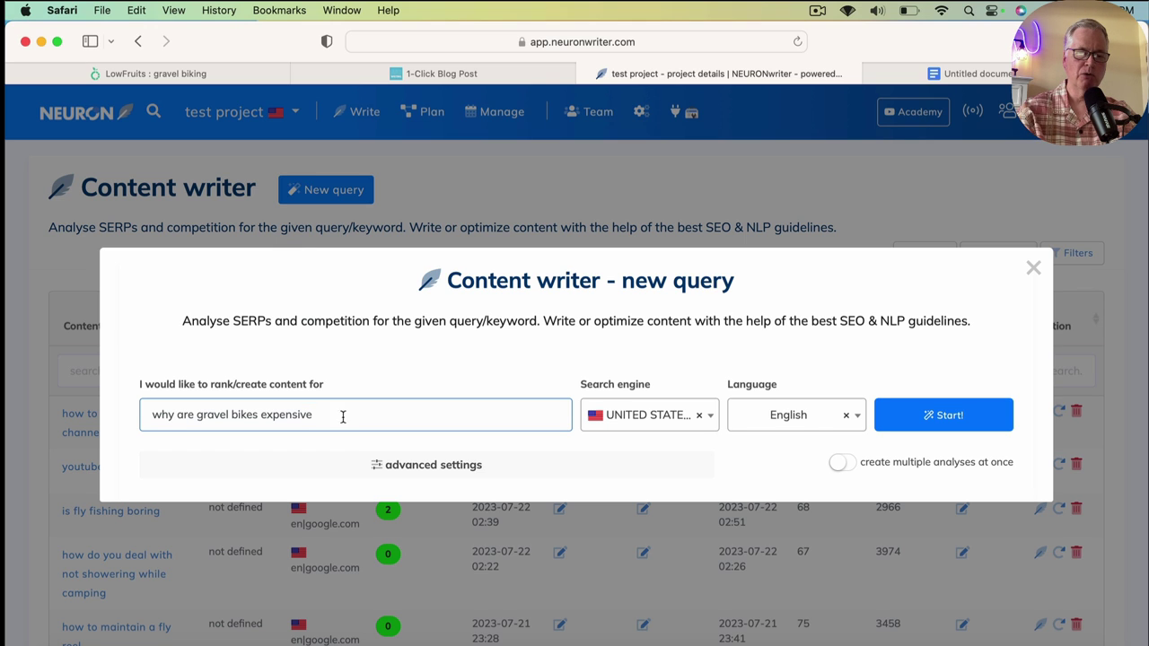
pyautogui.click(950, 420)
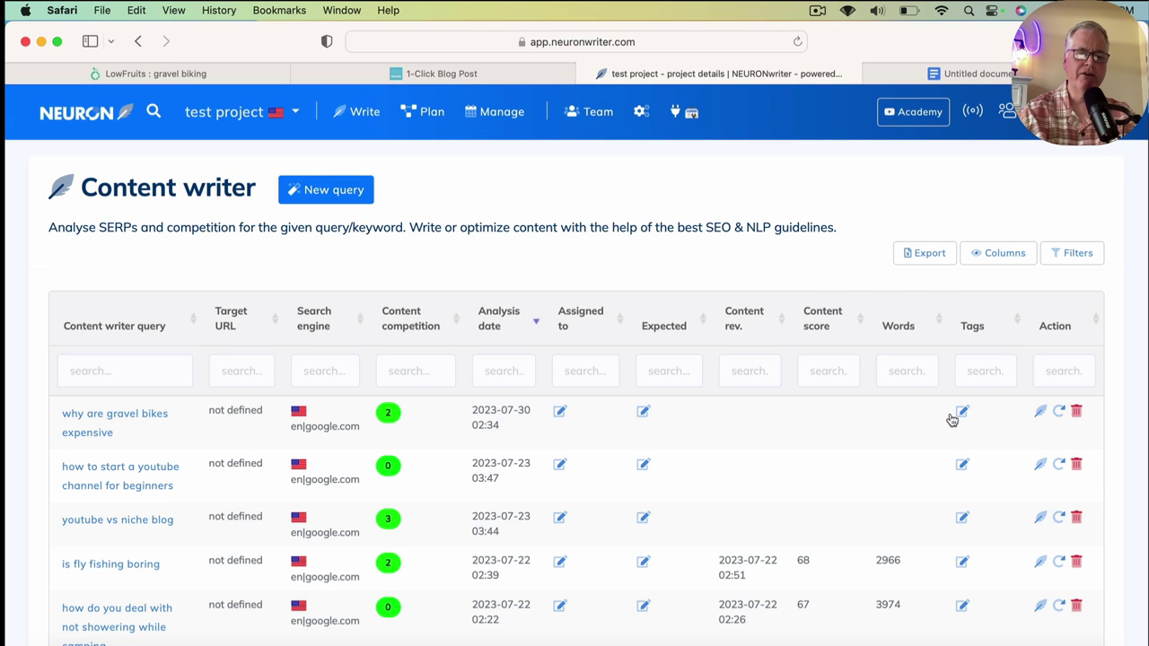
# - Open the gravel bikes query, build guidelines from TOP10 competitors, and view the empty editor (score 0 vs 73)
pyautogui.click(146, 417)
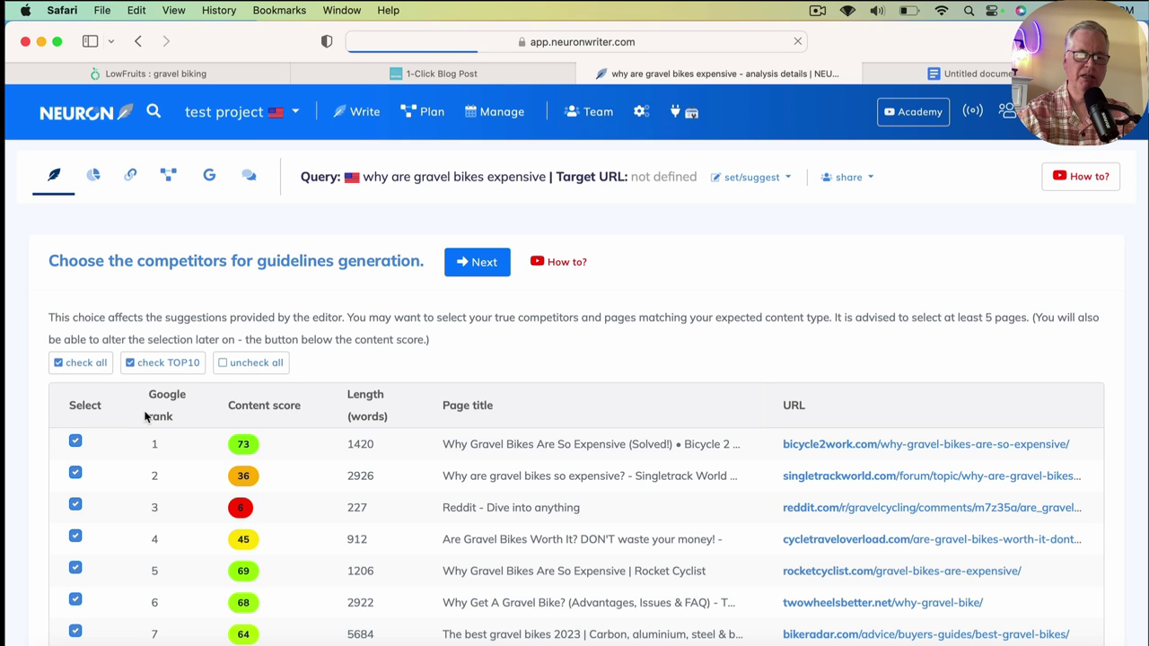
pyautogui.scroll(-4, 560, 367)
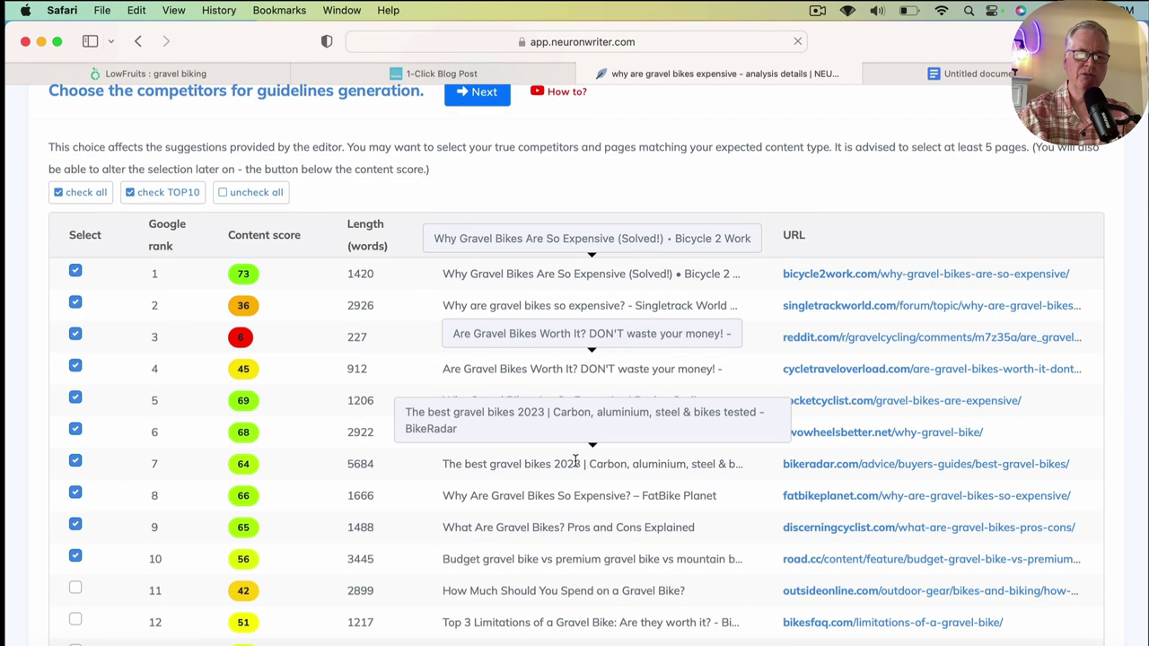
pyautogui.scroll(3, 671, 393)
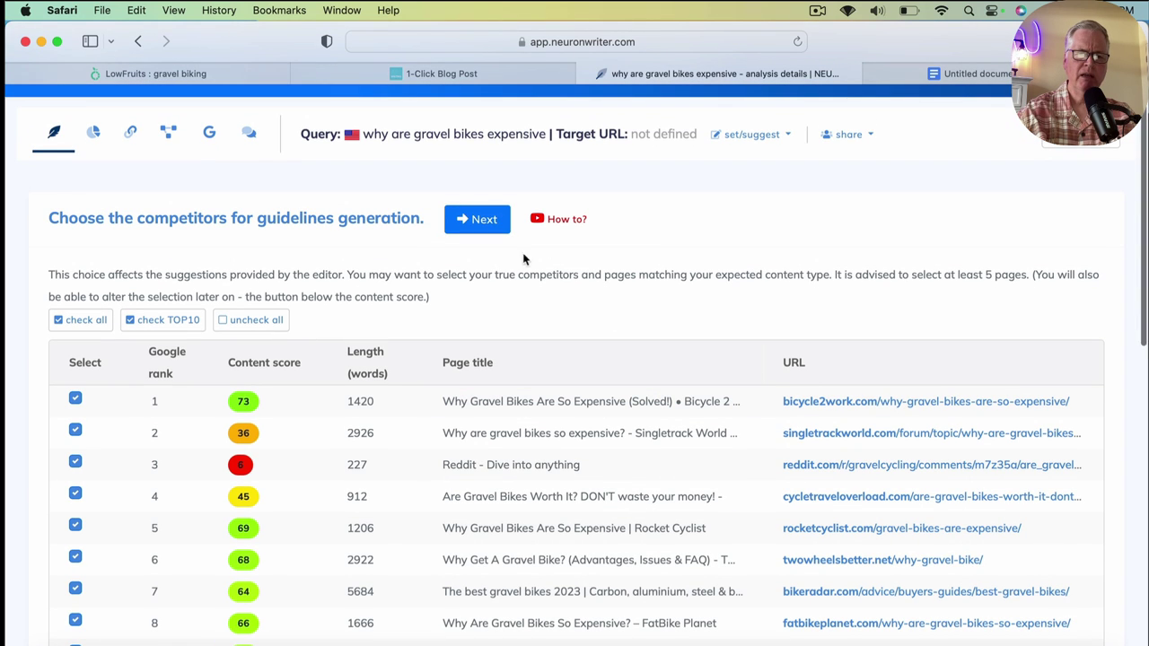
pyautogui.click(485, 220)
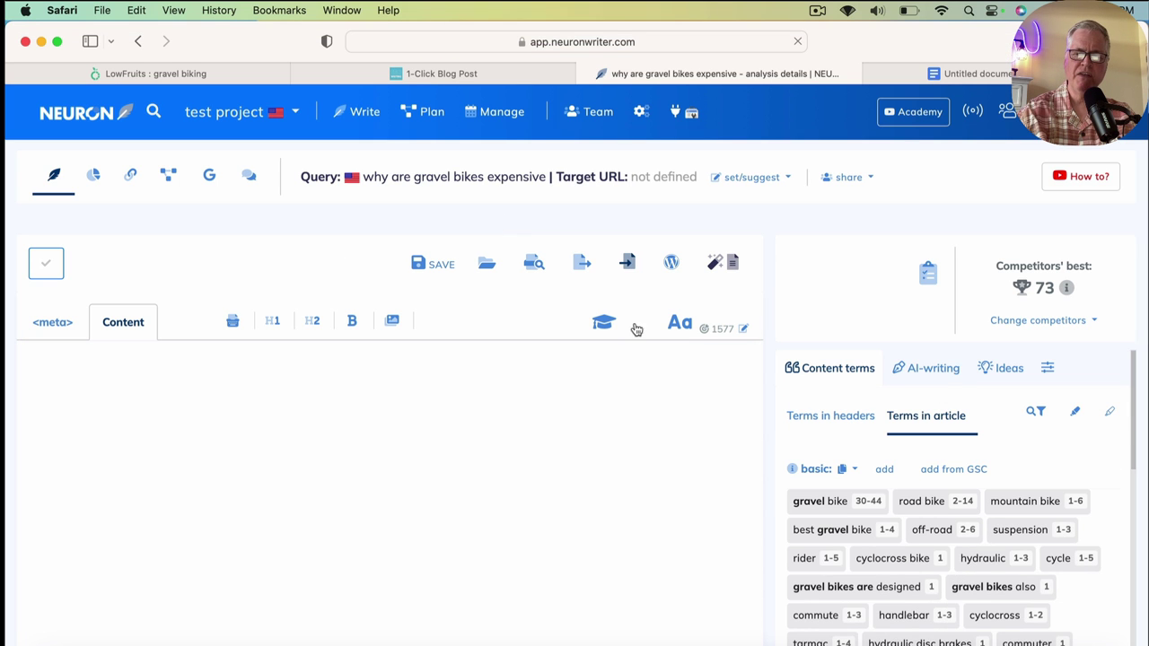
pyautogui.click(792, 469)
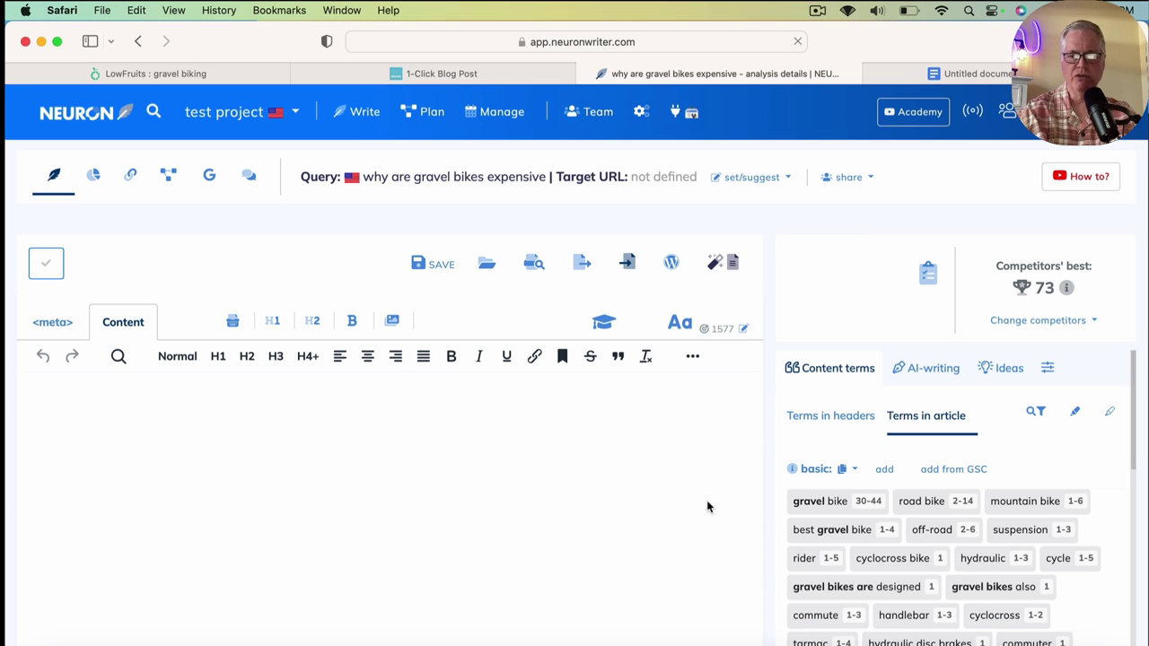
pyautogui.scroll(-1, 707, 507)
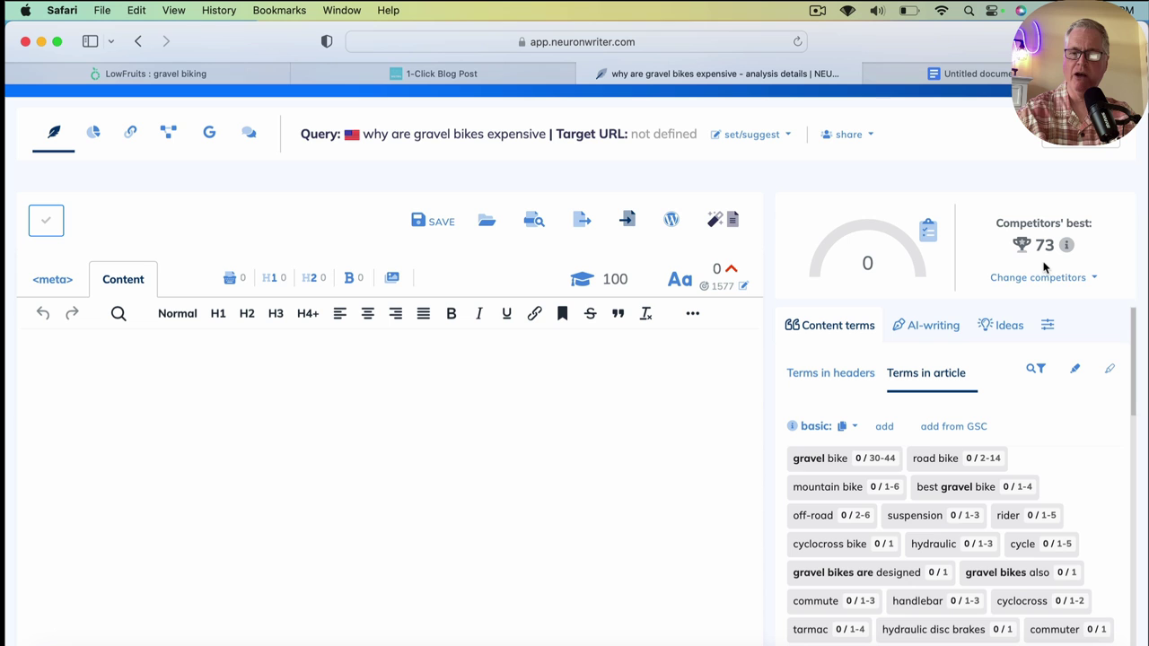
# - Scroll to the bottom of Content terms and open the 'Copy all visible terms to clipboard' dropdown
pyautogui.scroll(-8, 1005, 413)
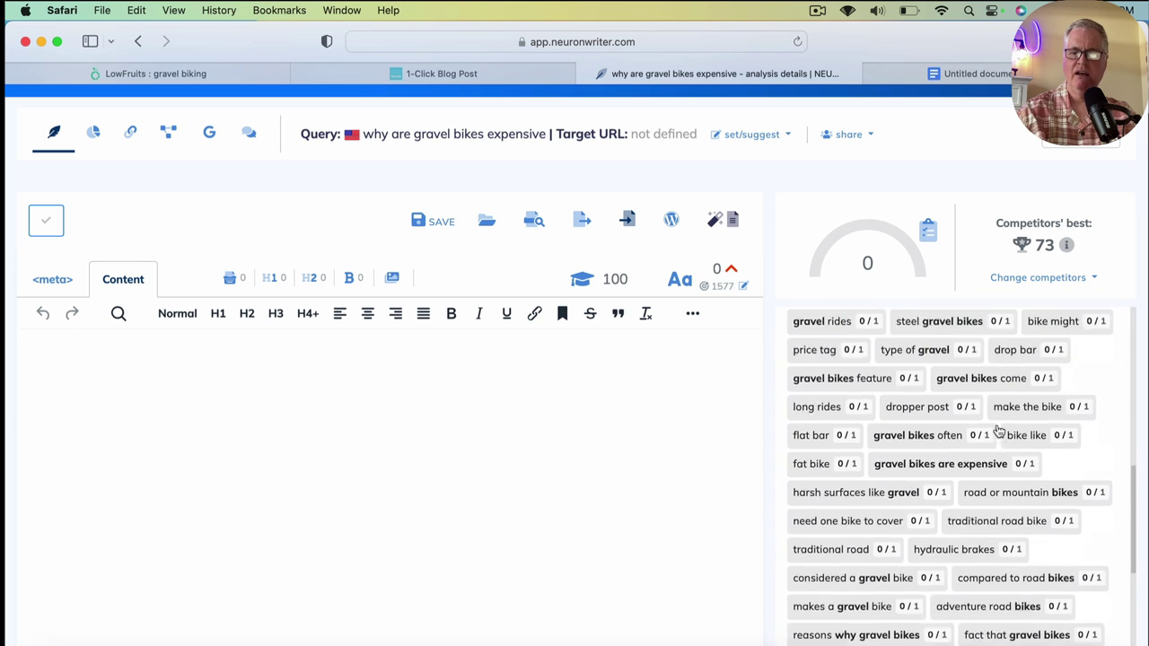
pyautogui.scroll(-10, 998, 432)
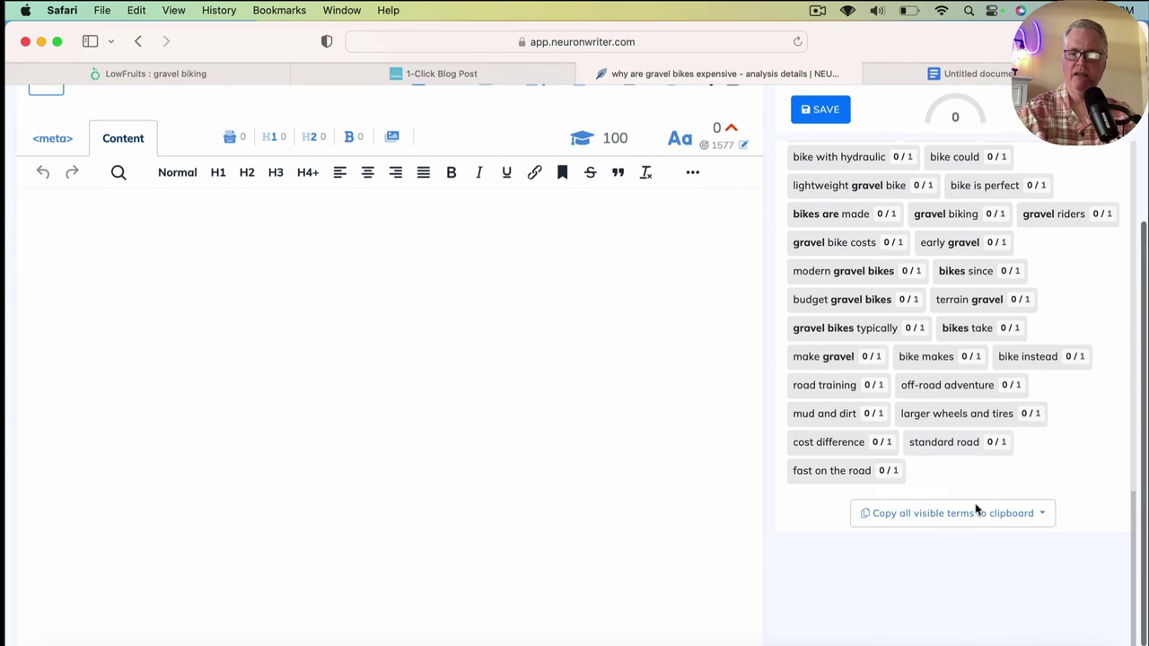
pyautogui.click(974, 513)
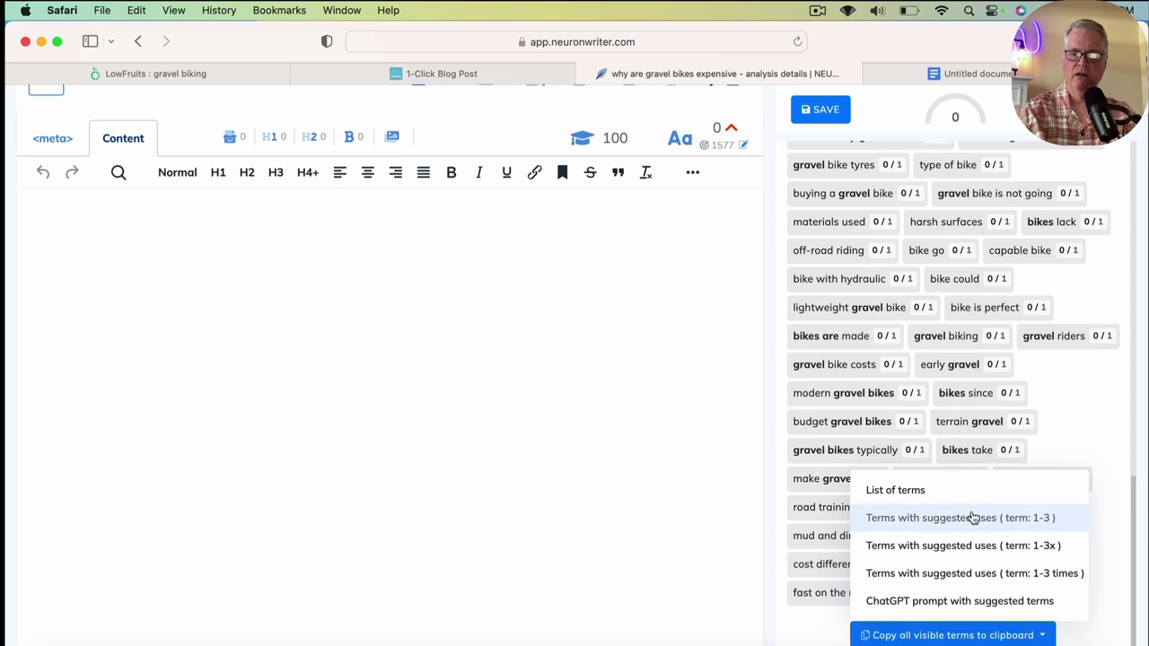
# - Copy the List of terms and paste it into the untitled Google Docs document
pyautogui.click(930, 492)
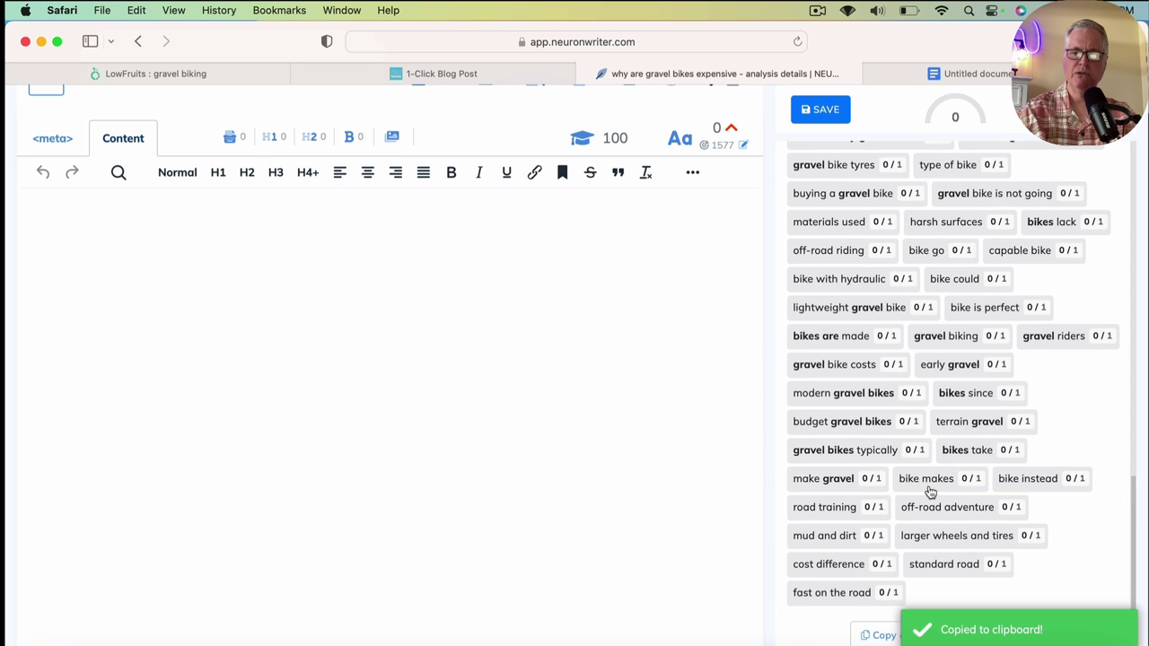
pyautogui.click(985, 74)
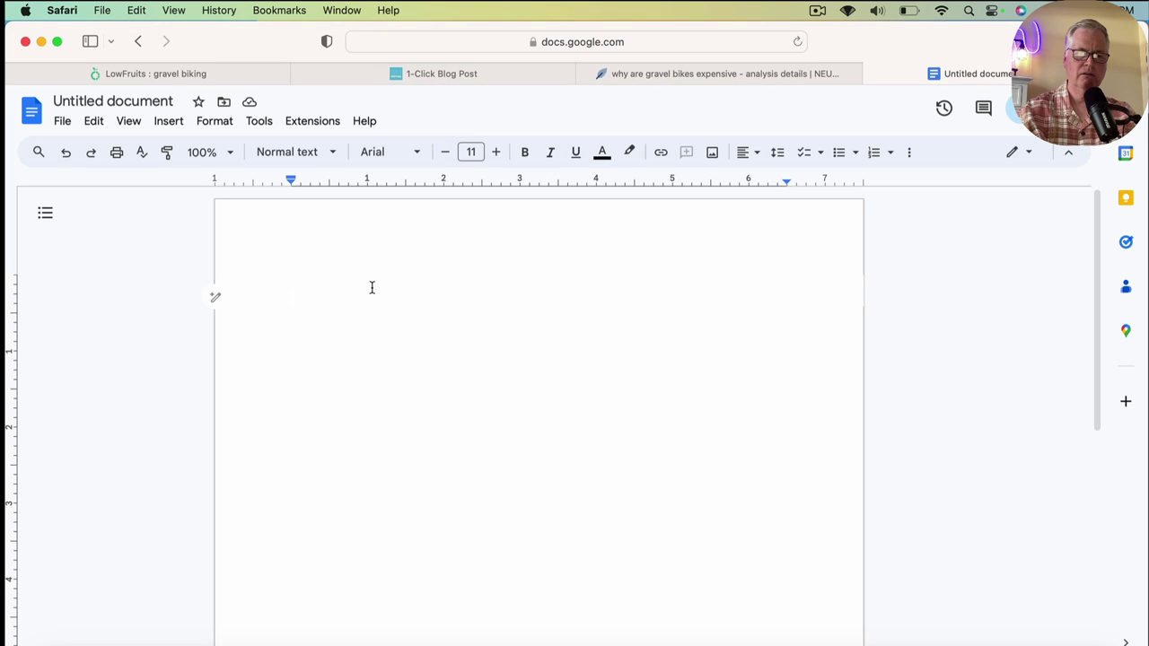
pyautogui.press('super+v')
# - Delete the BASIC TEXT TERMS and EXTENDED TEXT TERMS heading lines, then select the term list
pyautogui.scroll(20, 372, 286)
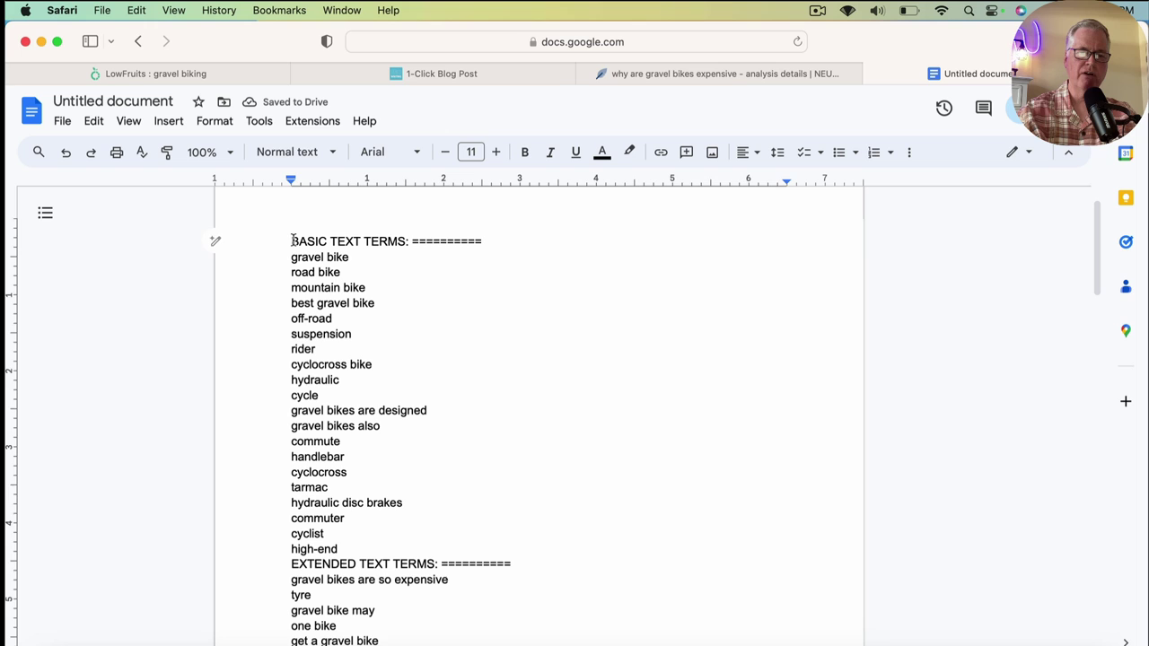
pyautogui.moveTo(293, 241); pyautogui.dragTo(490, 244)
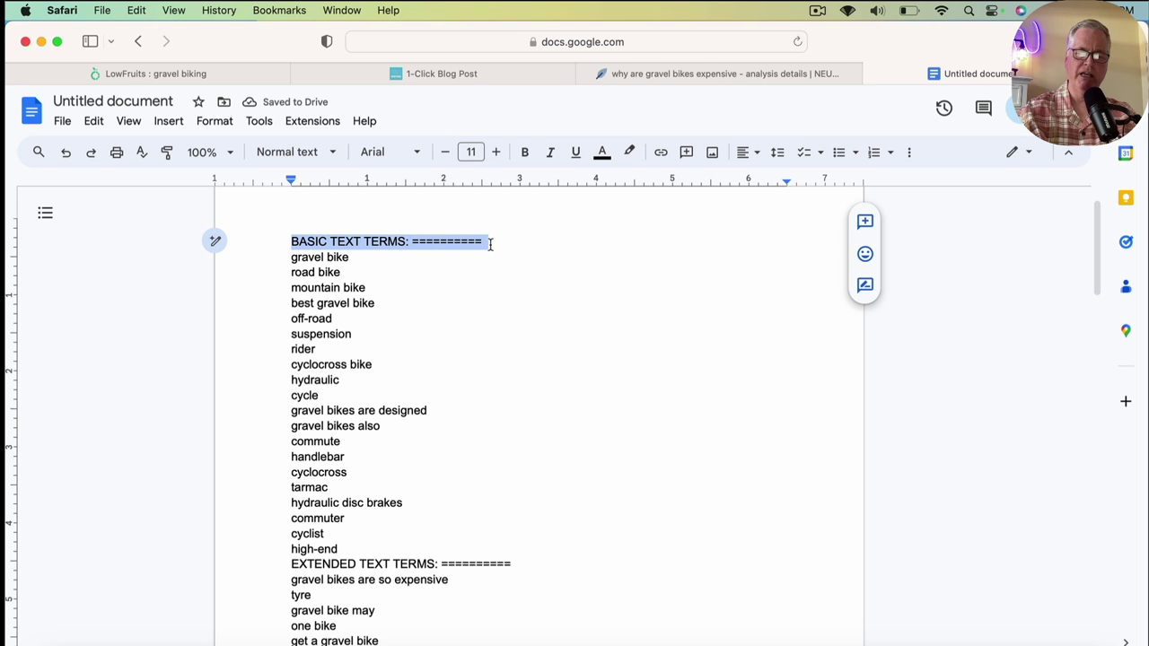
pyautogui.press('BackSpace')
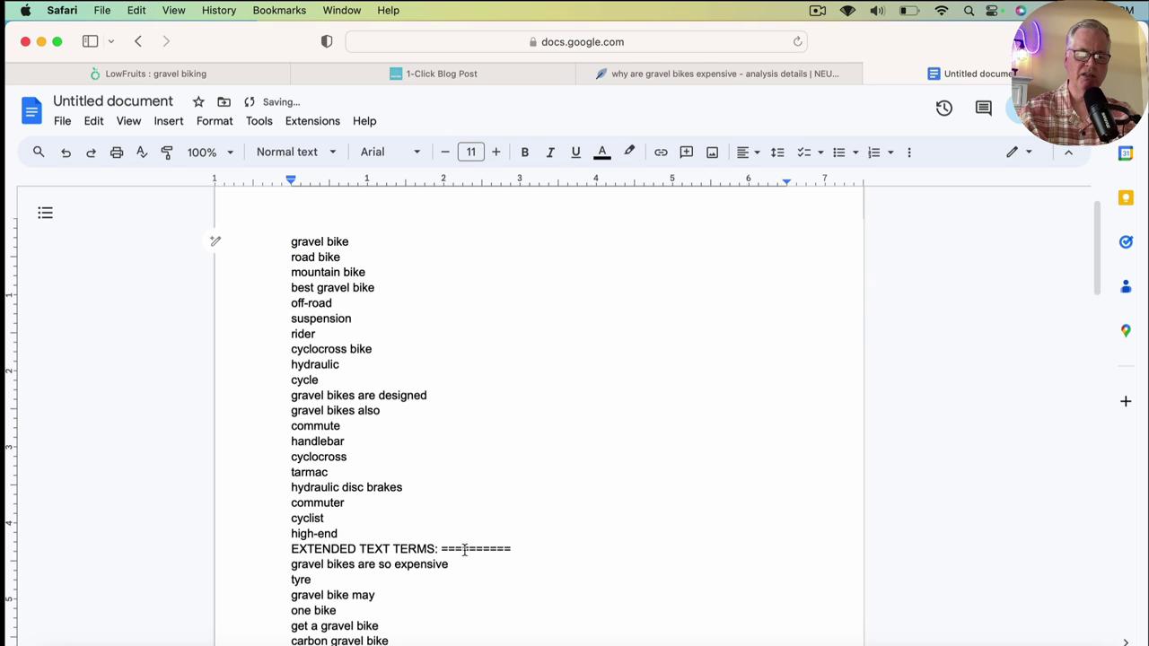
pyautogui.moveTo(290, 548); pyautogui.dragTo(511, 549)
pyautogui.click(517, 539)
pyautogui.tripleClick(517, 543)
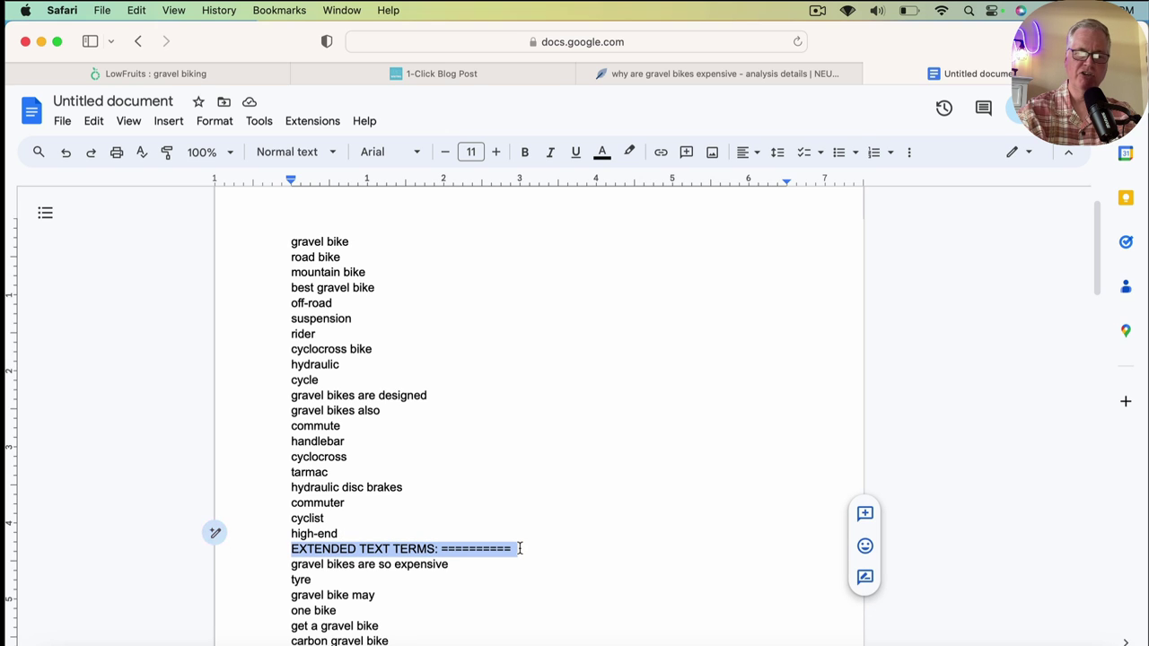
pyautogui.press('BackSpace')
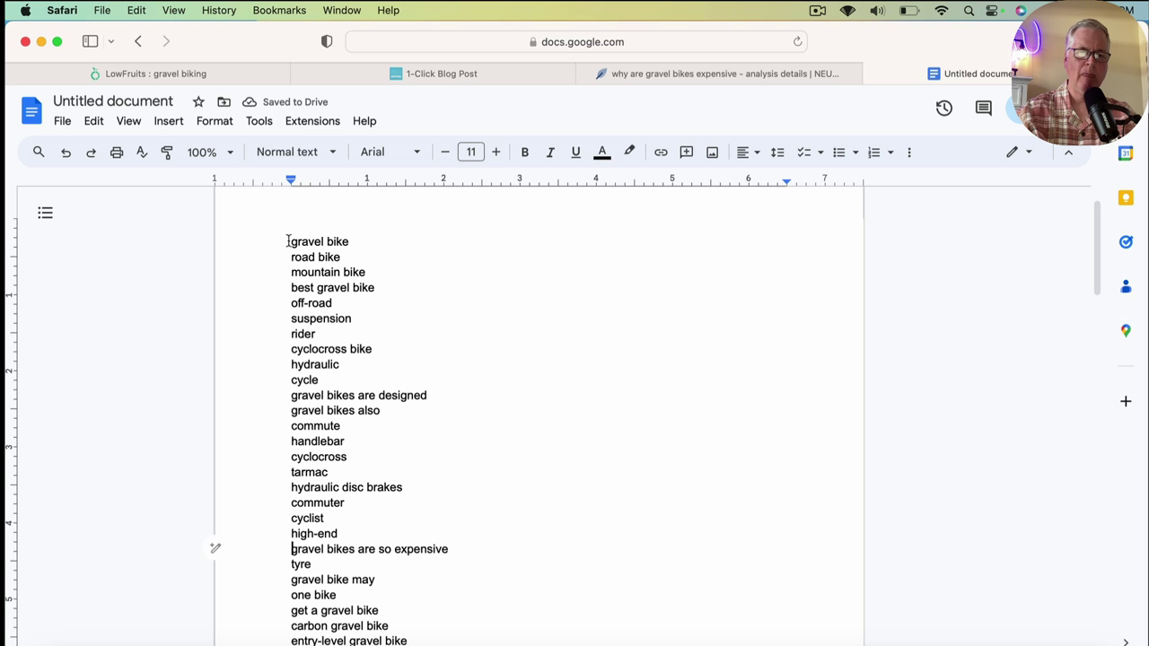
pyautogui.moveTo(290, 241); pyautogui.dragTo(467, 642)
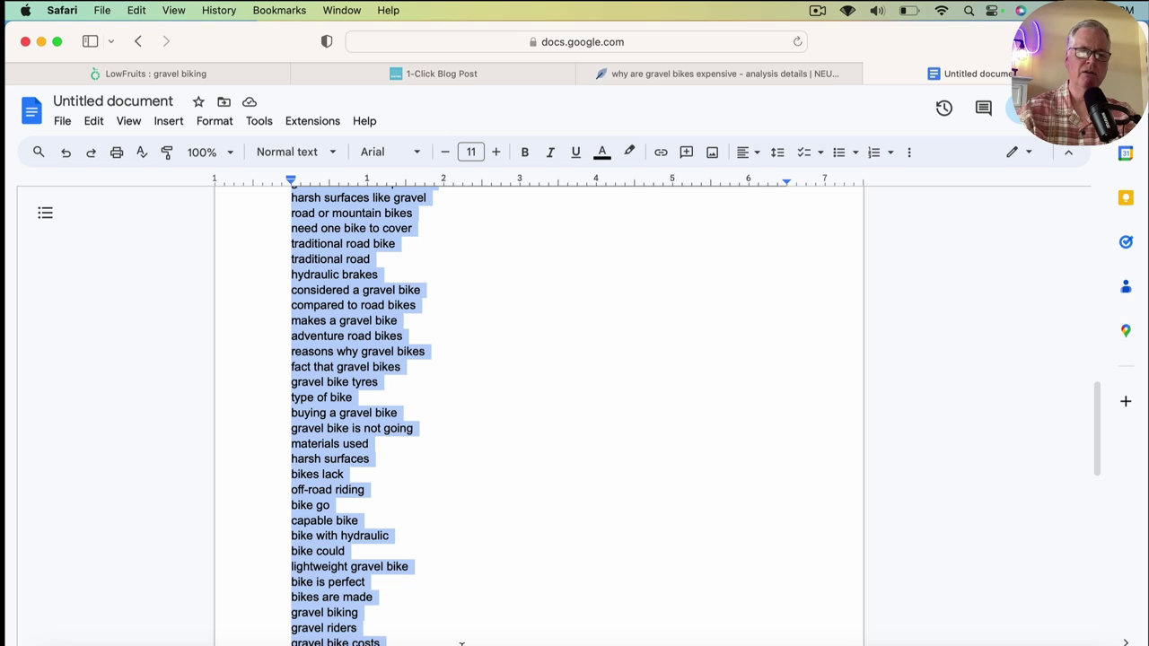
# - Back on the 1-Click Blog Post form, paste the copied terms into the keywords-to-include field
pyautogui.click(480, 74)
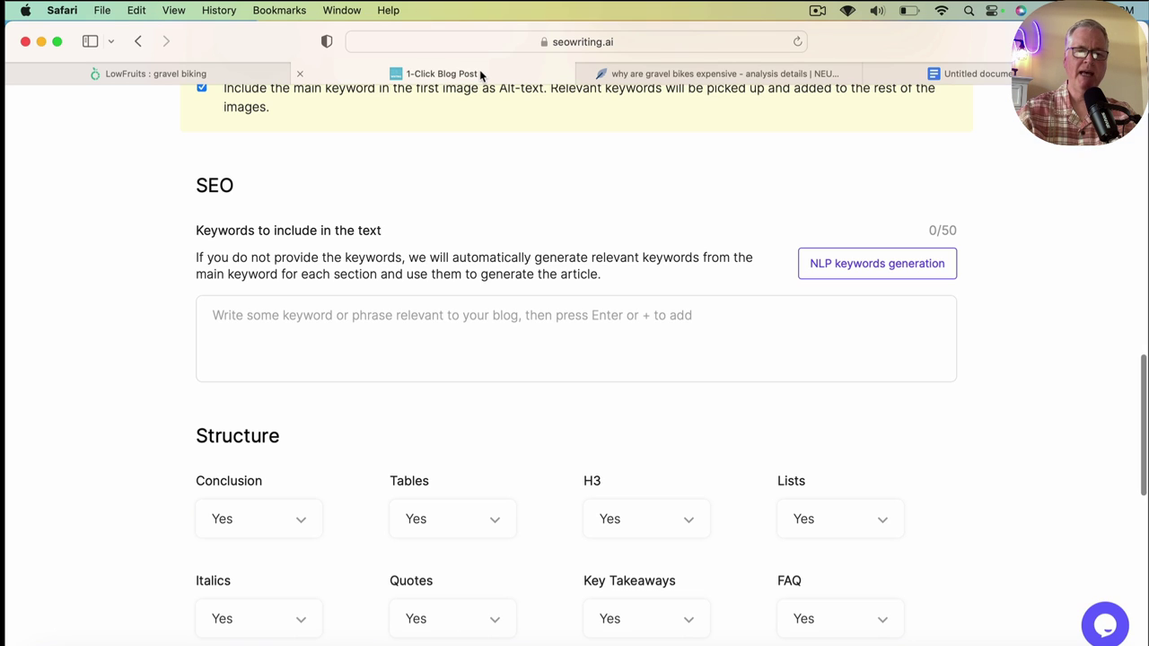
pyautogui.click(213, 315)
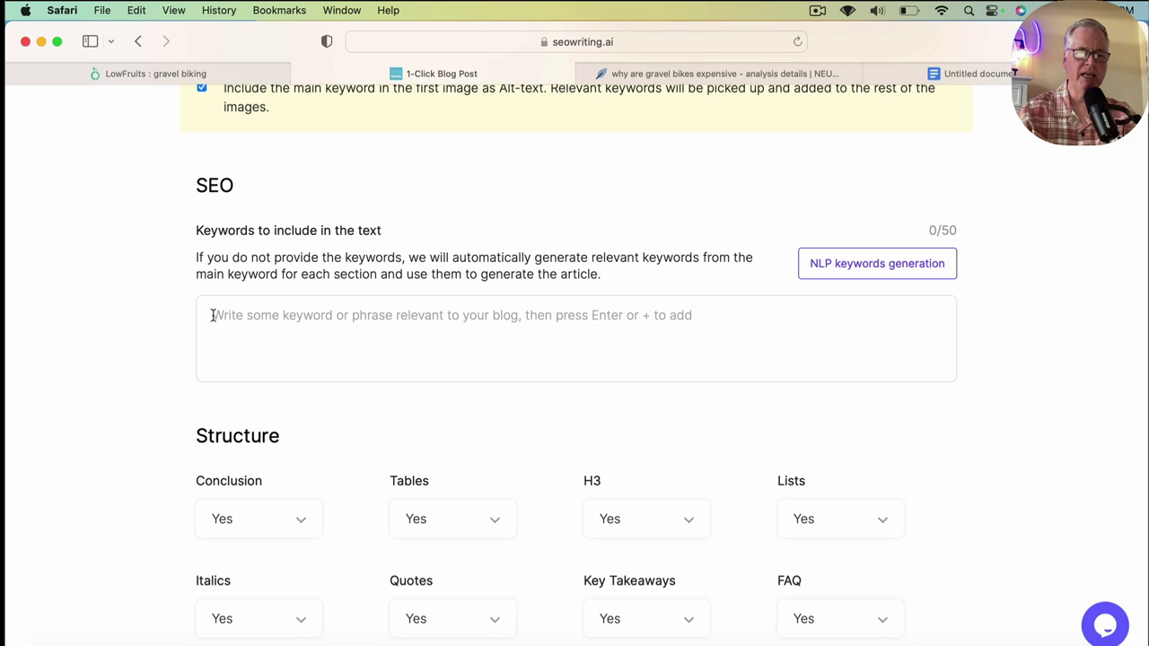
pyautogui.press('super+v')
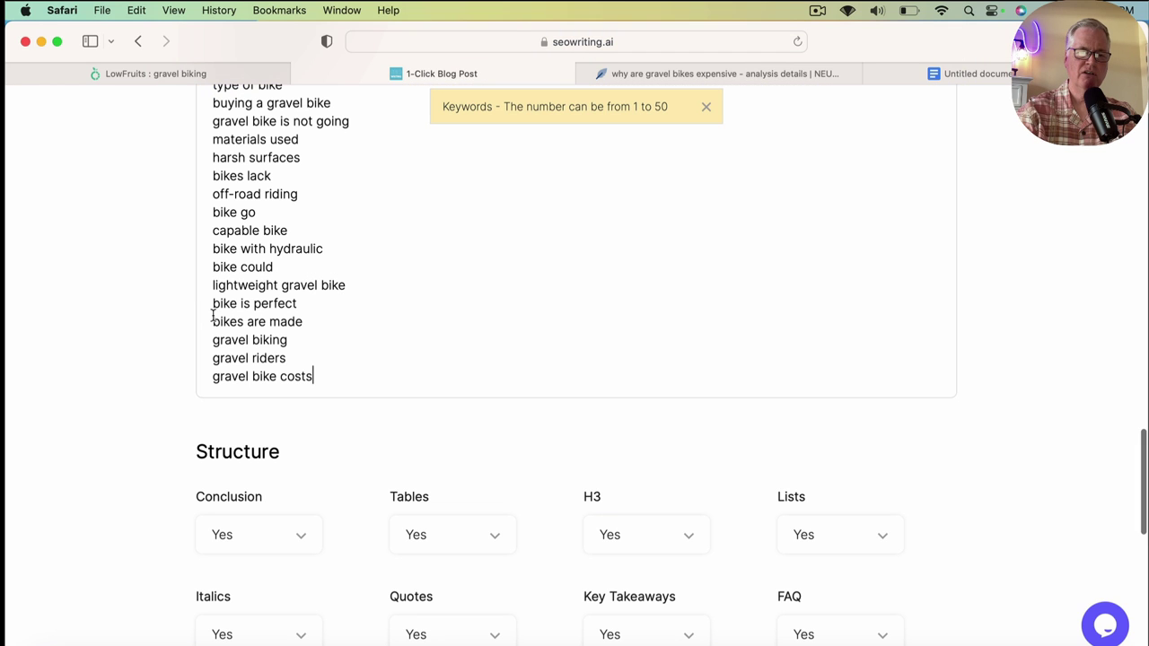
# - Select and delete the leftover pasted keyword lines beyond the 50 keyword tags
pyautogui.scroll(5, 401, 311)
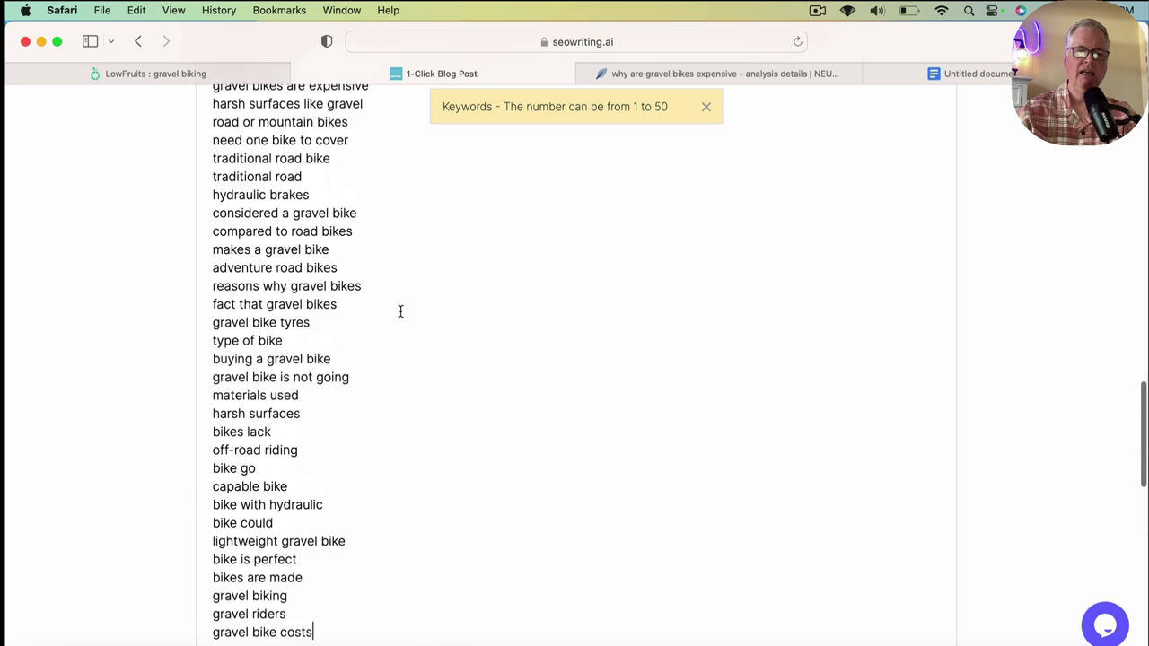
pyautogui.scroll(5, 400, 311)
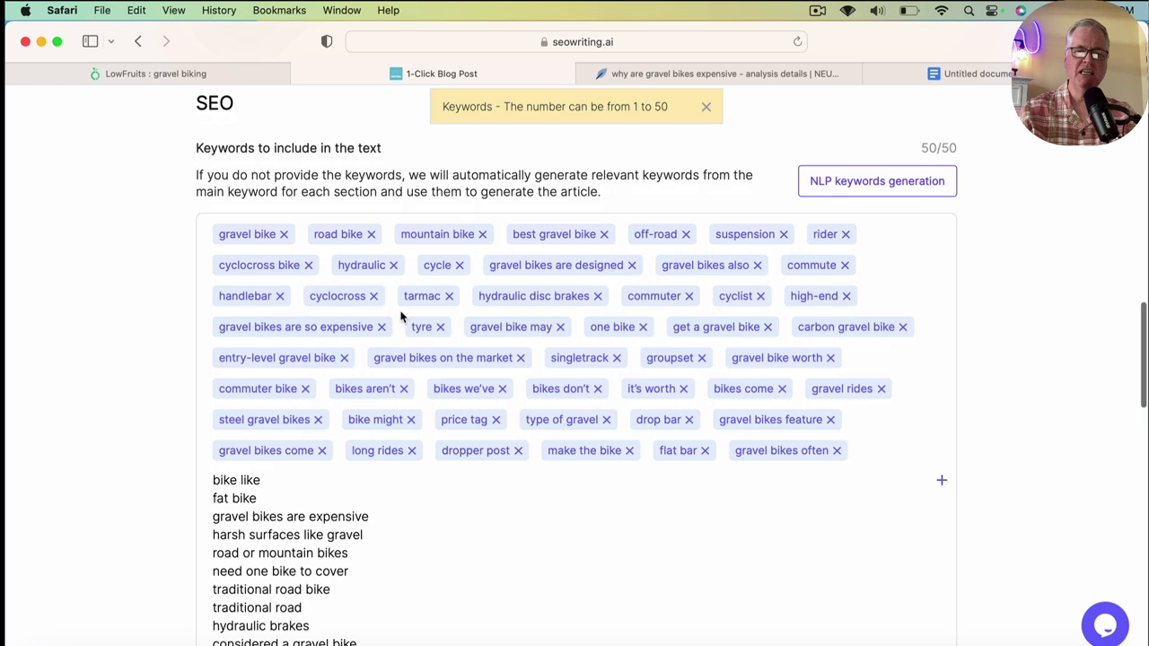
pyautogui.scroll(2, 401, 314)
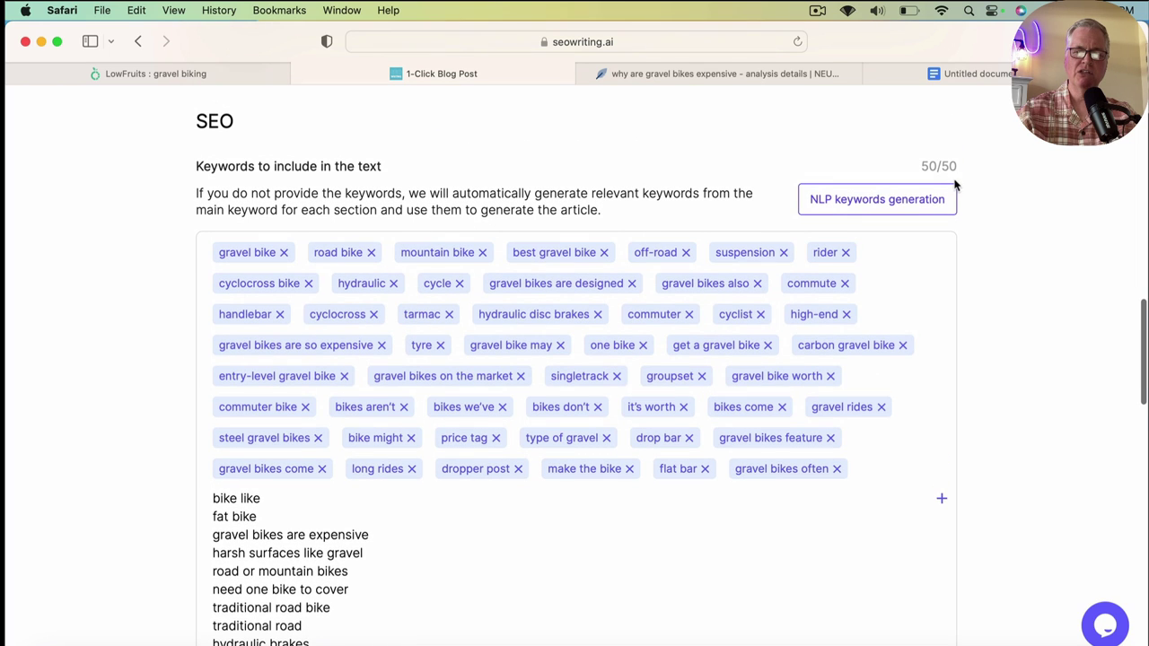
pyautogui.scroll(-4, 385, 592)
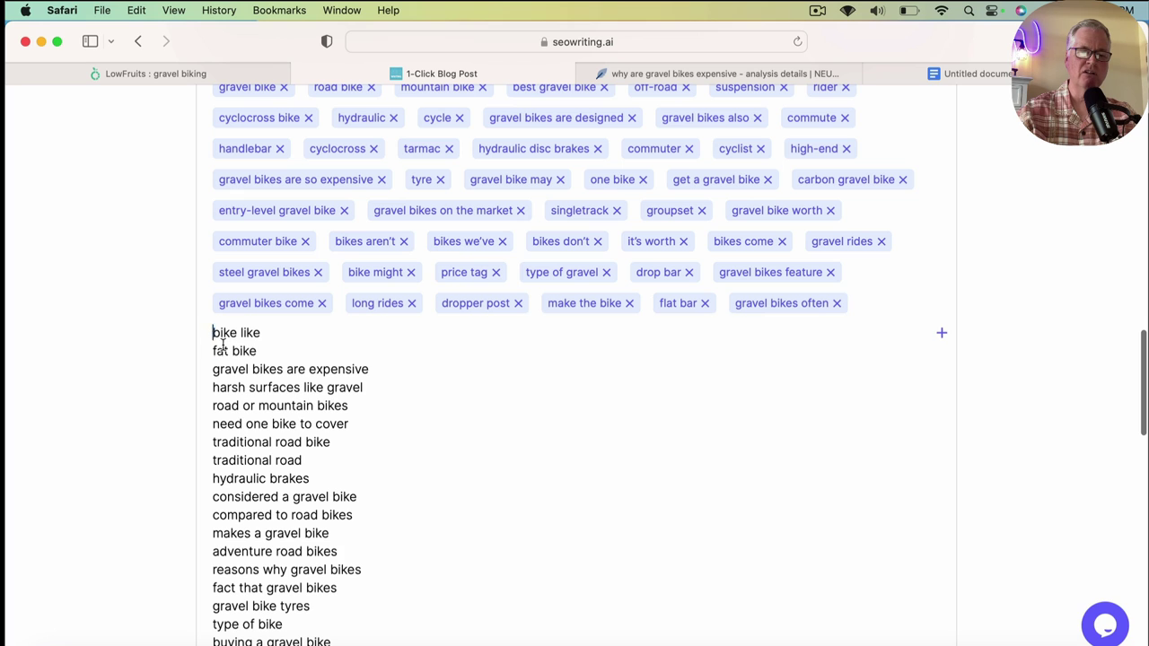
pyautogui.moveTo(215, 333); pyautogui.dragTo(350, 638)
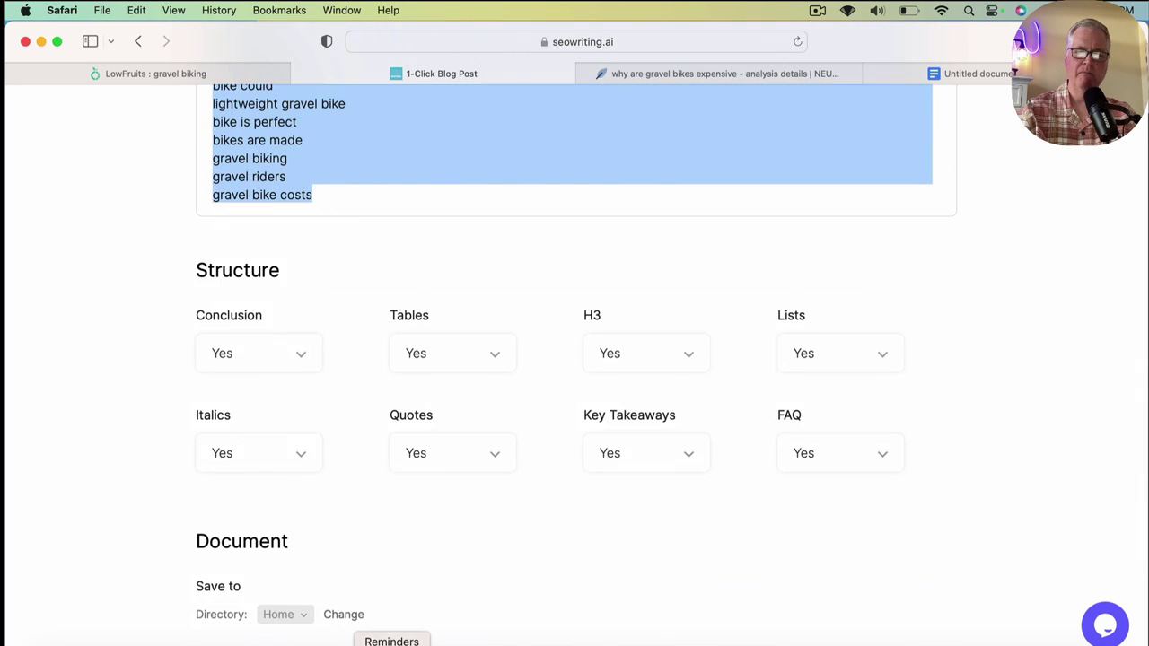
pyautogui.press('BackSpace')
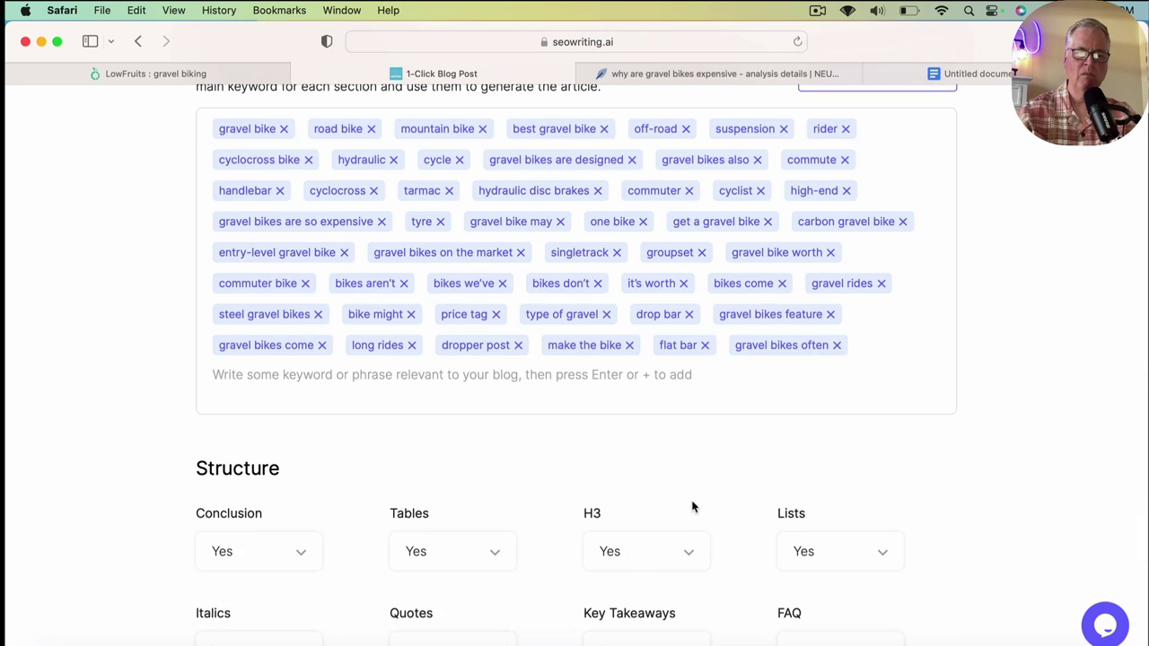
pyautogui.scroll(-1, 690, 505)
pyautogui.scroll(-5, 692, 508)
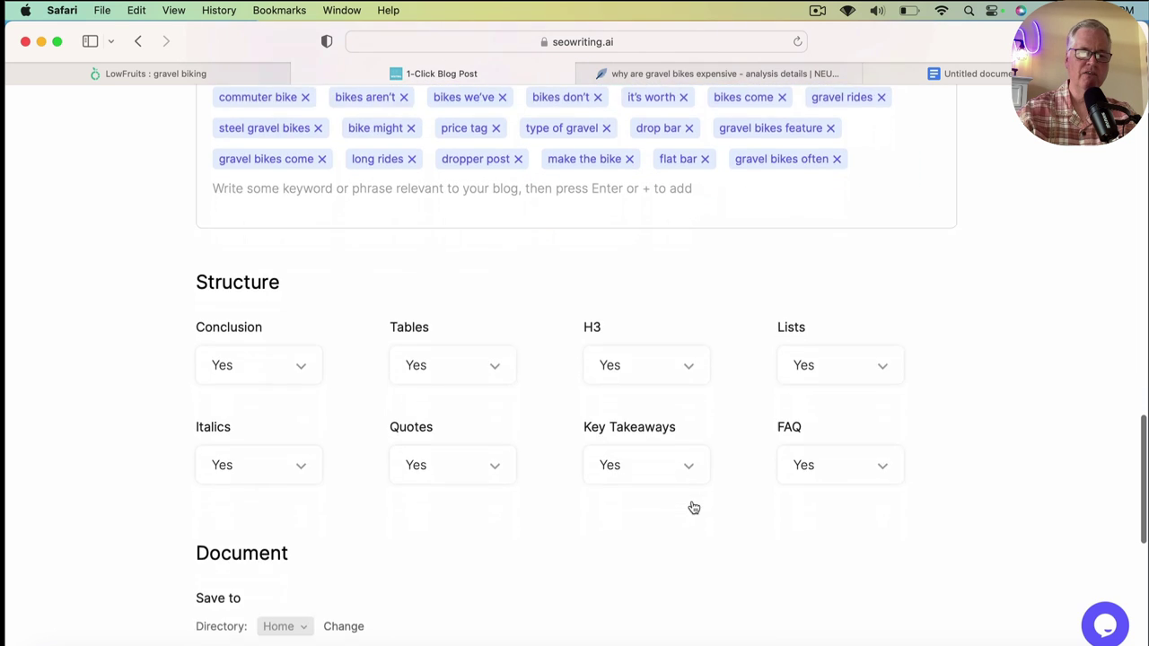
pyautogui.scroll(-1, 694, 508)
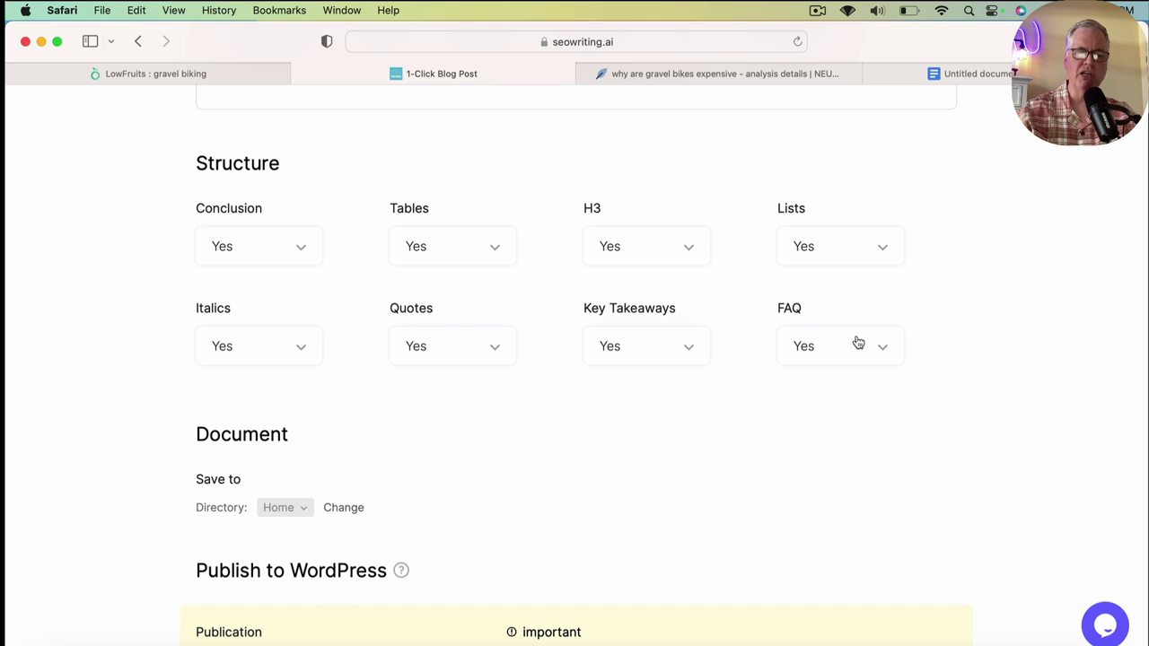
pyautogui.scroll(-3, 744, 436)
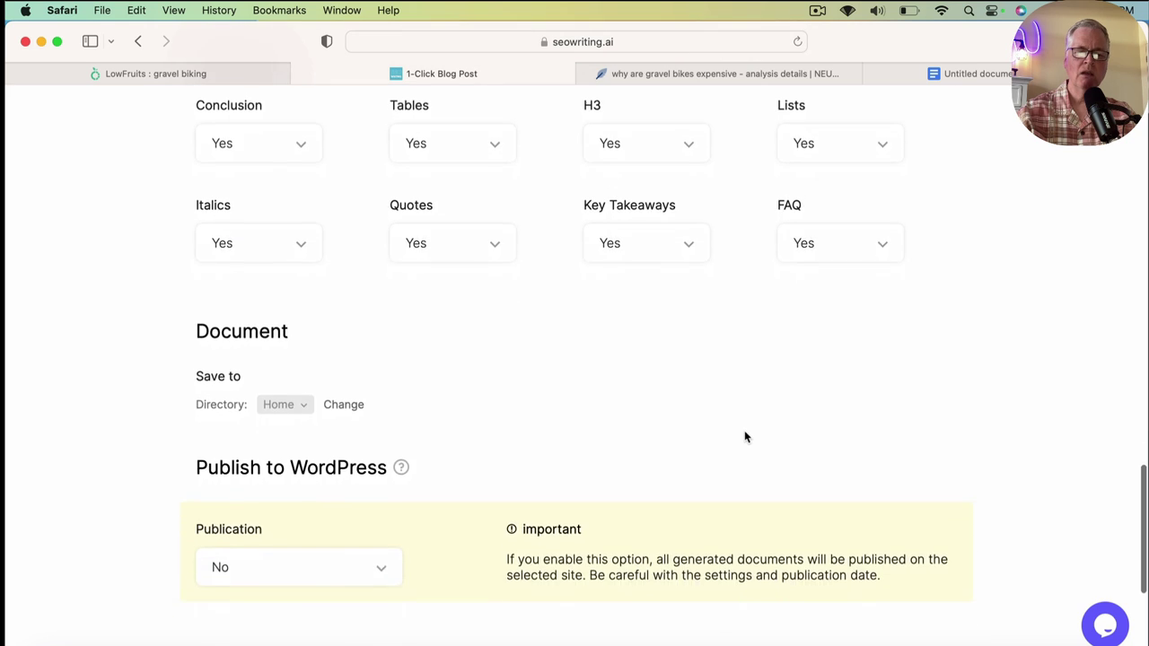
pyautogui.scroll(-5, 744, 436)
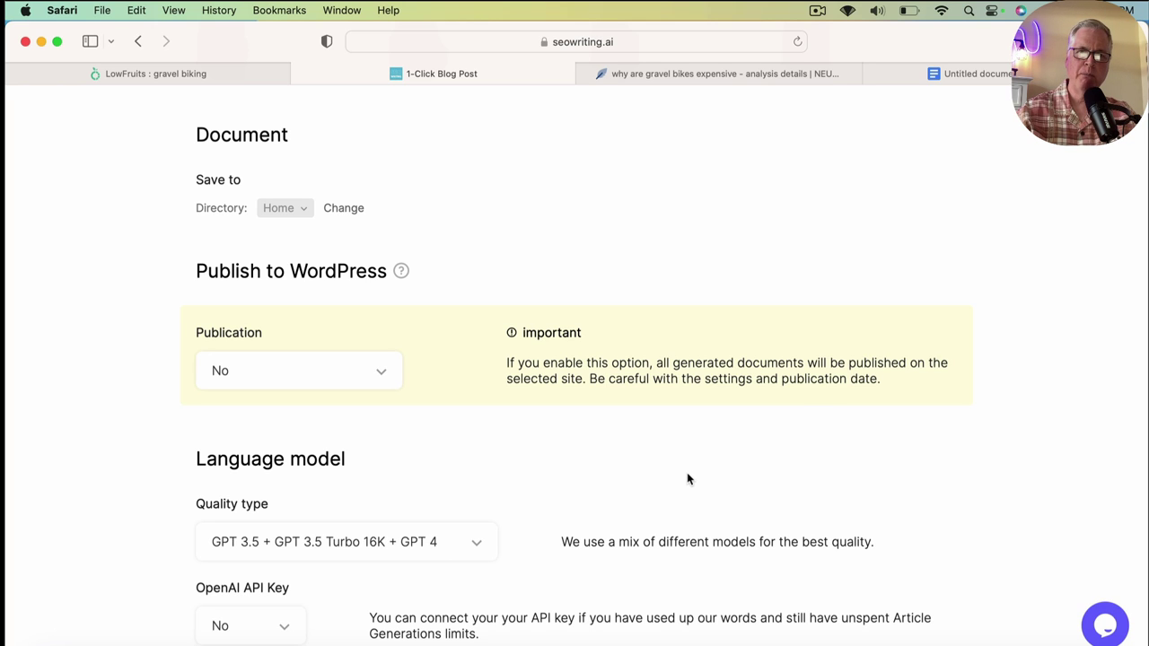
pyautogui.scroll(-2, 619, 474)
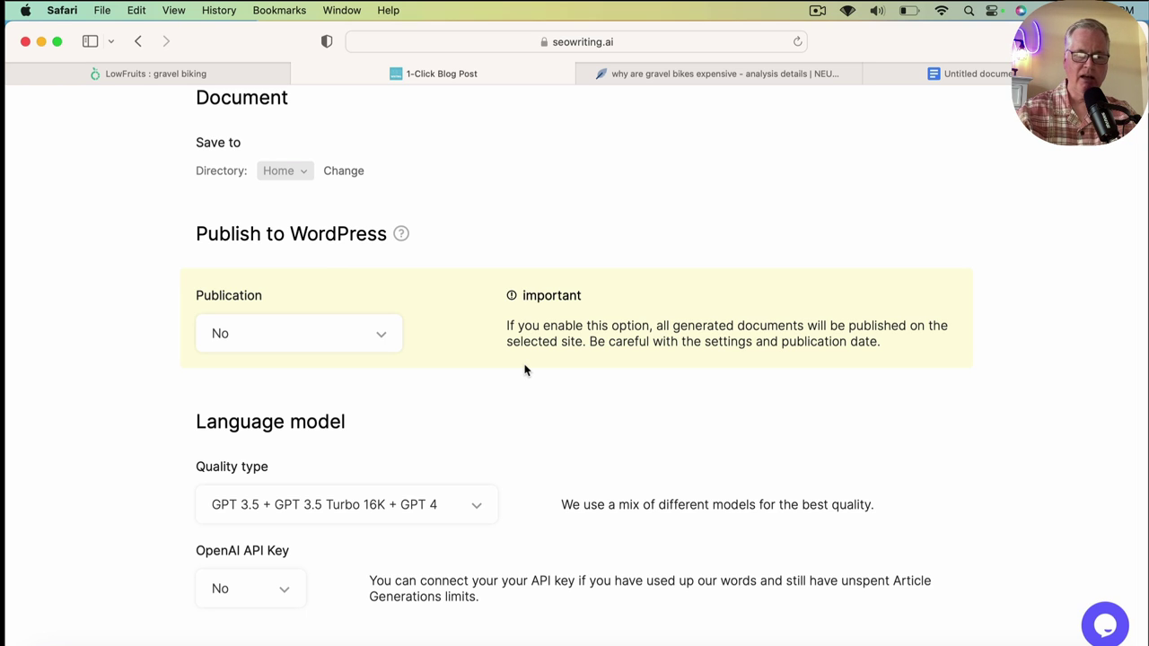
pyautogui.scroll(-1, 525, 369)
pyautogui.scroll(-1, 526, 369)
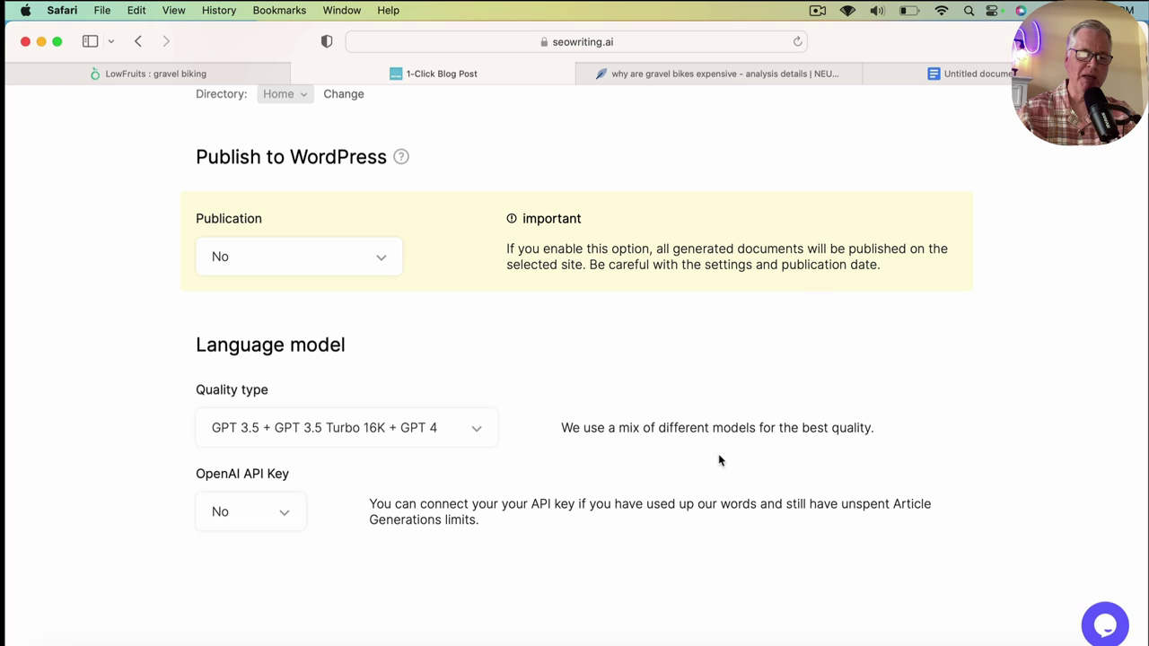
pyautogui.click(477, 433)
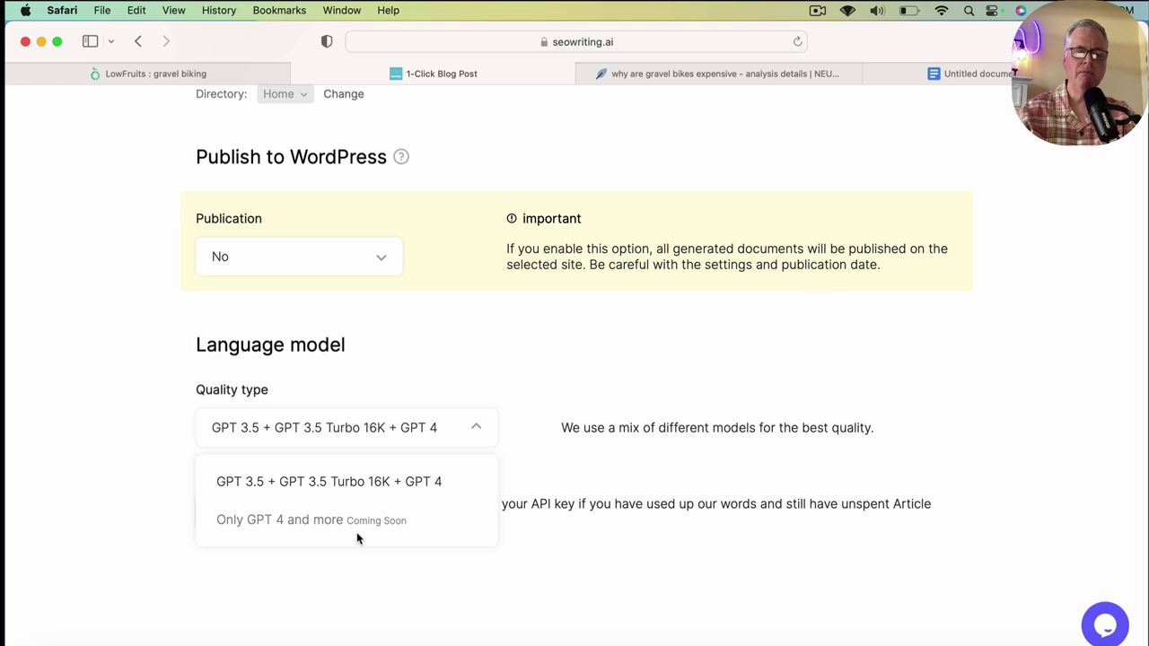
pyautogui.click(574, 365)
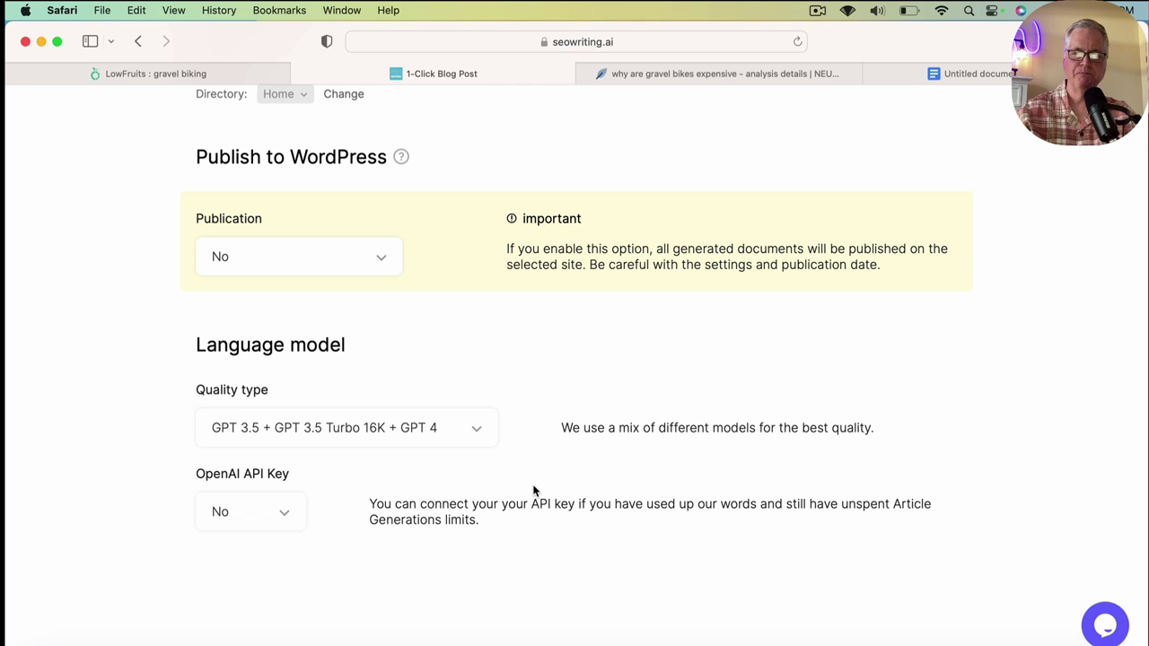
pyautogui.scroll(1, 648, 419)
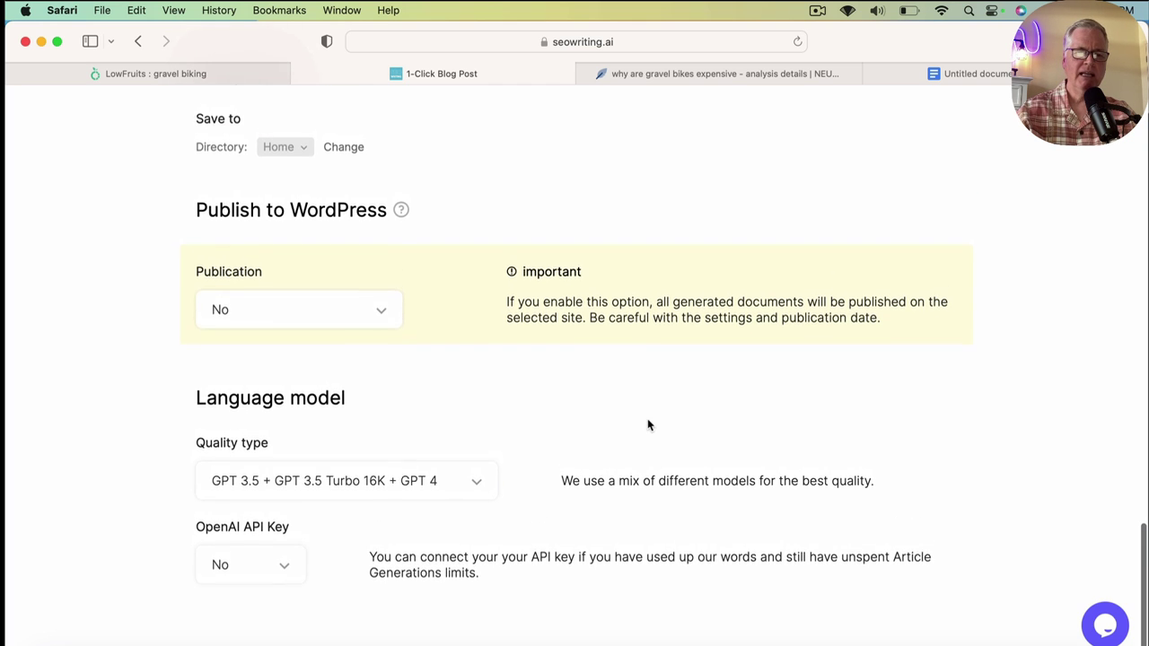
pyautogui.scroll(2, 647, 419)
pyautogui.scroll(2, 647, 422)
pyautogui.scroll(7, 645, 422)
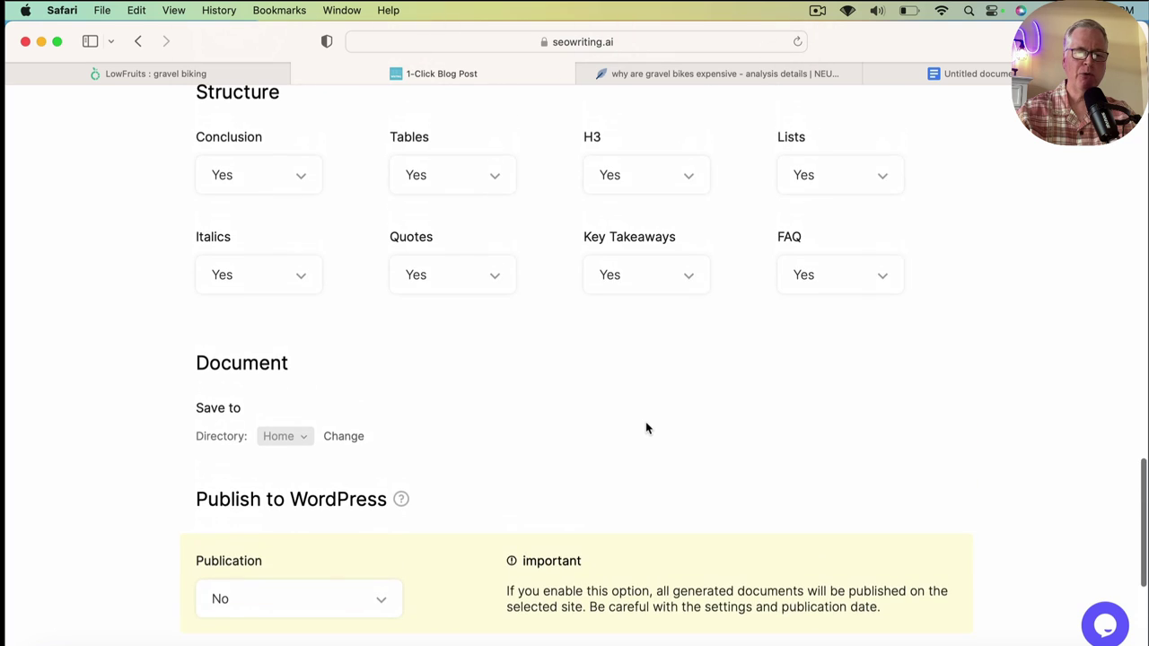
pyautogui.scroll(6, 646, 421)
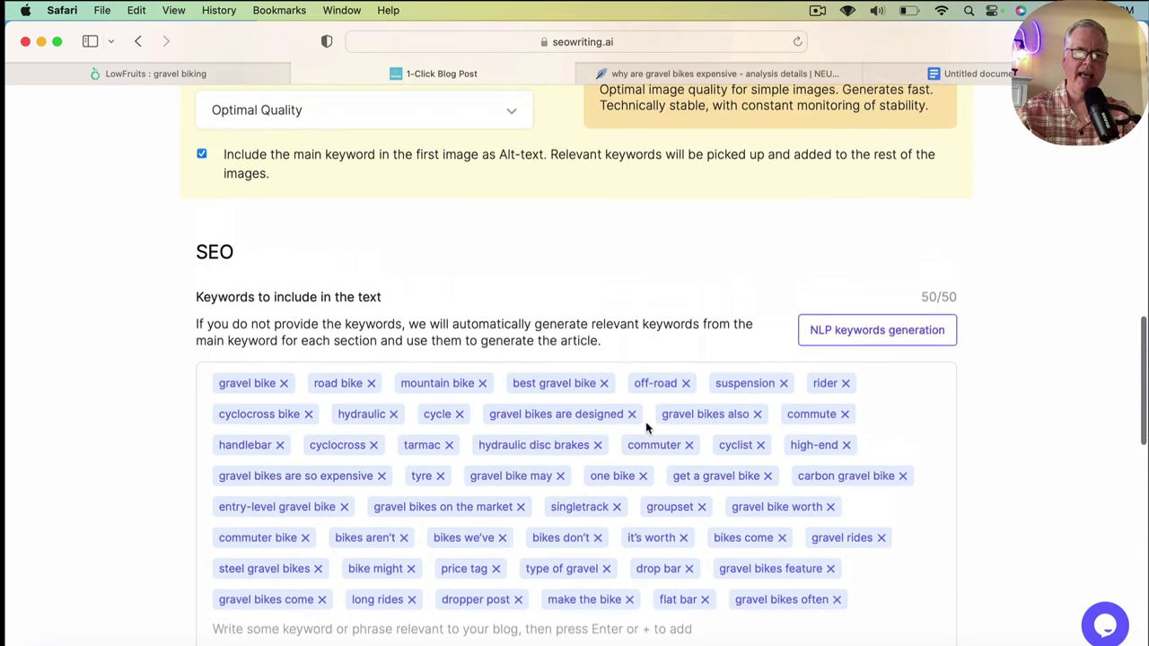
pyautogui.scroll(4, 646, 426)
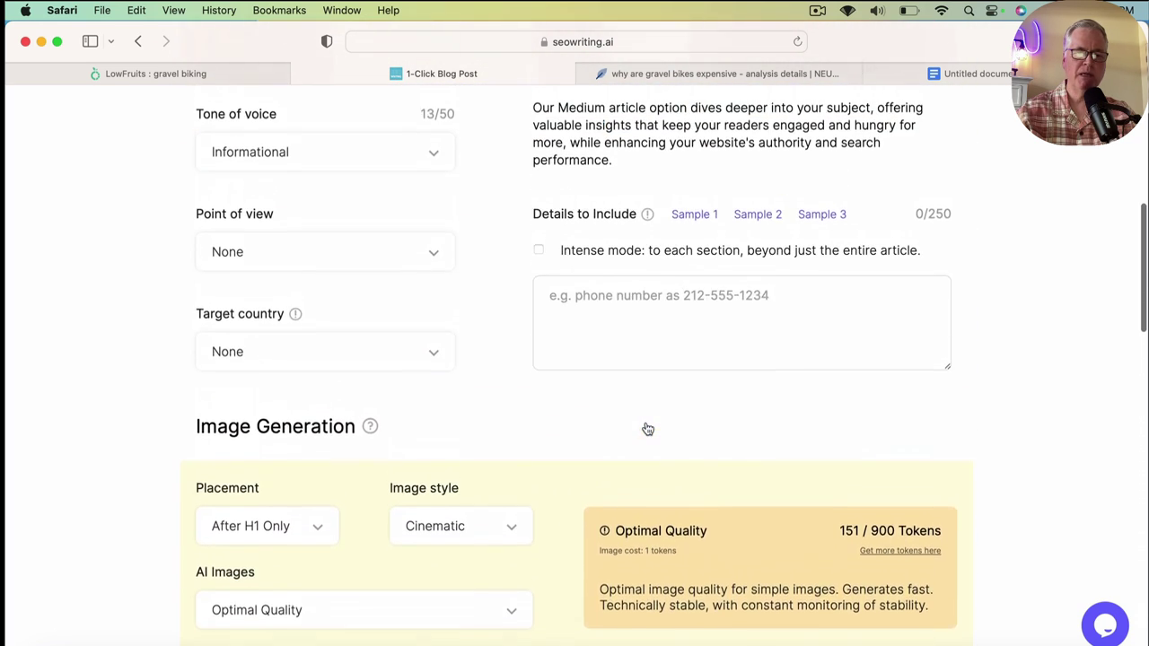
pyautogui.scroll(4, 645, 423)
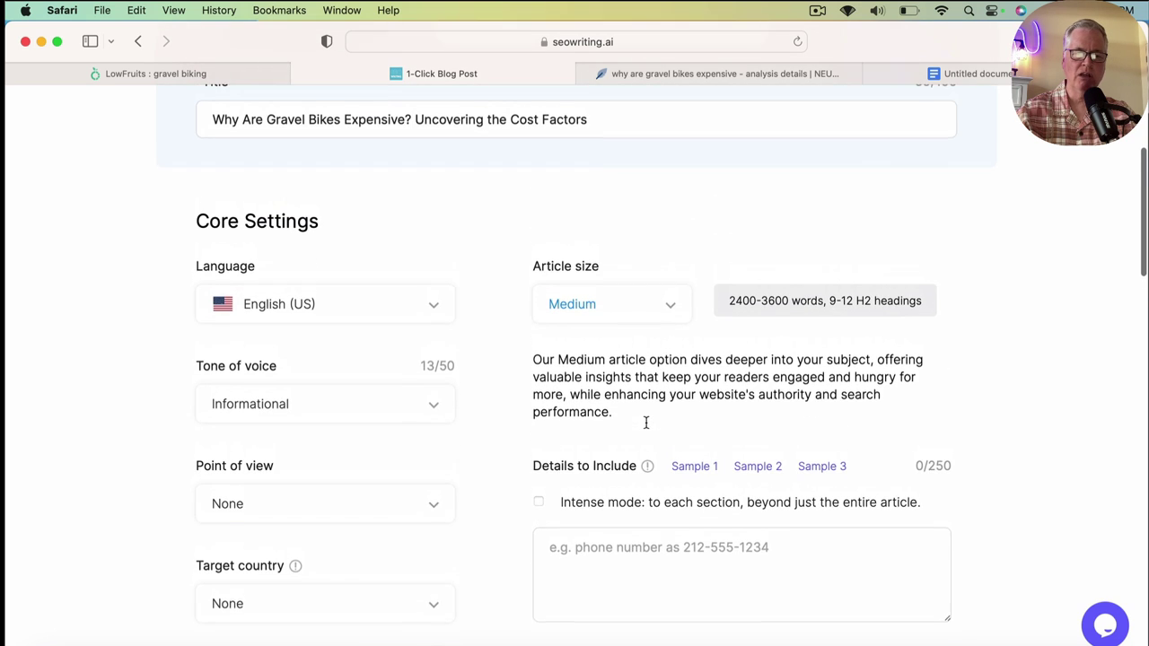
pyautogui.scroll(2, 646, 428)
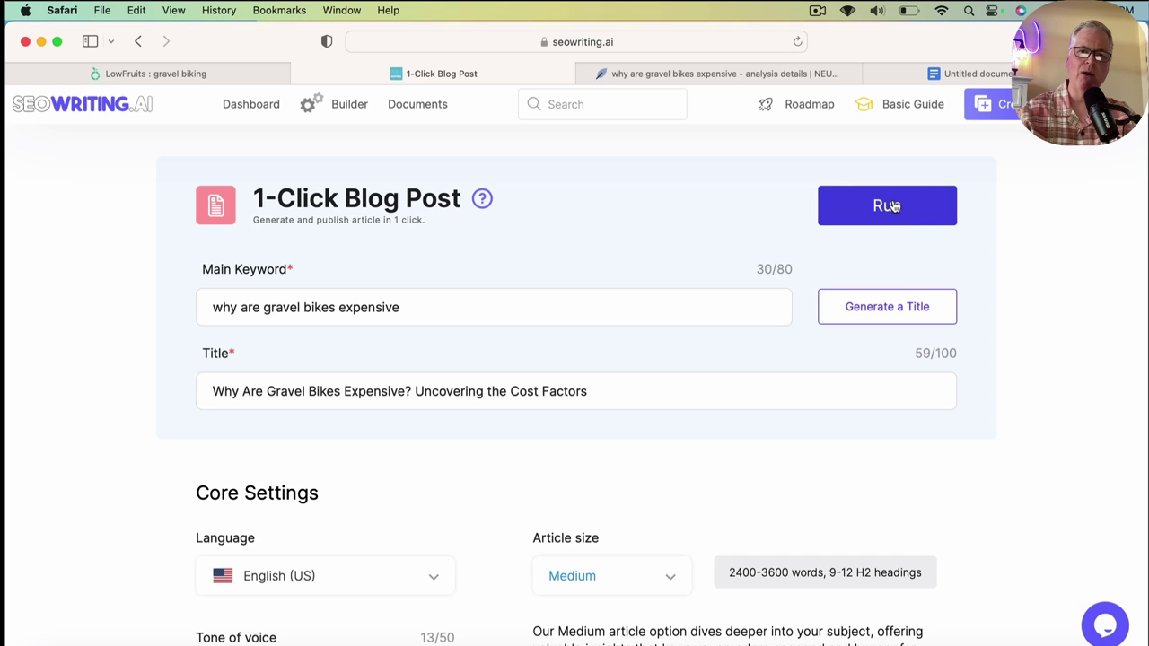
# - Run the 1-Click Blog Post and scroll through the generated 2595-word gravel bikes article
pyautogui.click(894, 206)
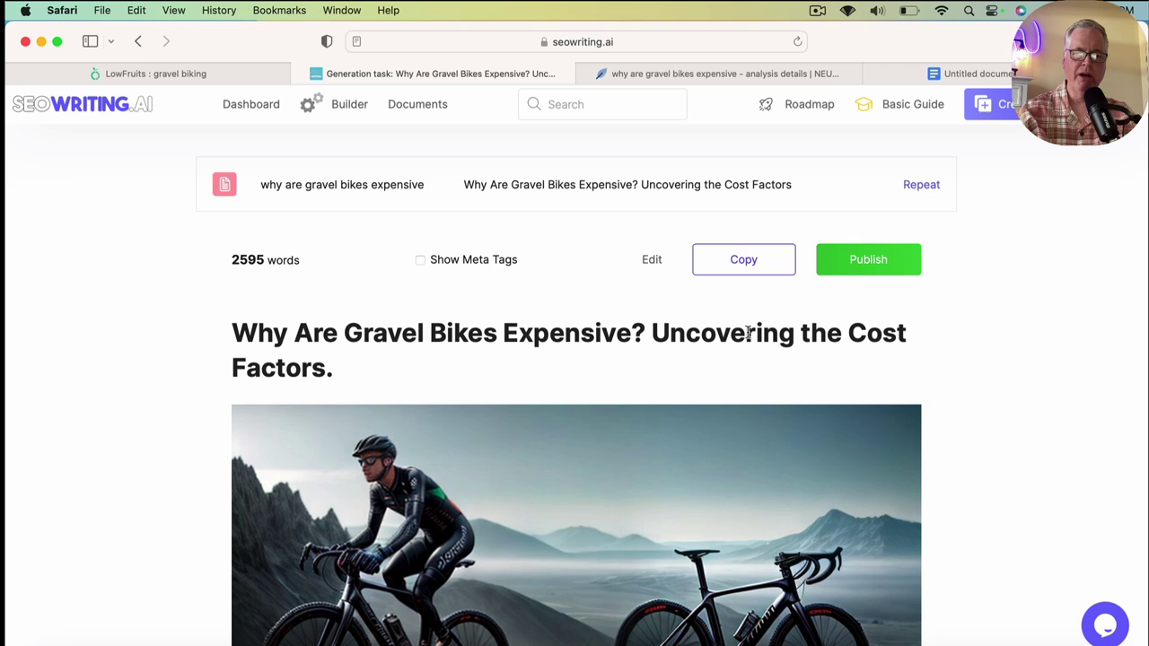
pyautogui.scroll(-3, 713, 362)
pyautogui.scroll(-5, 713, 362)
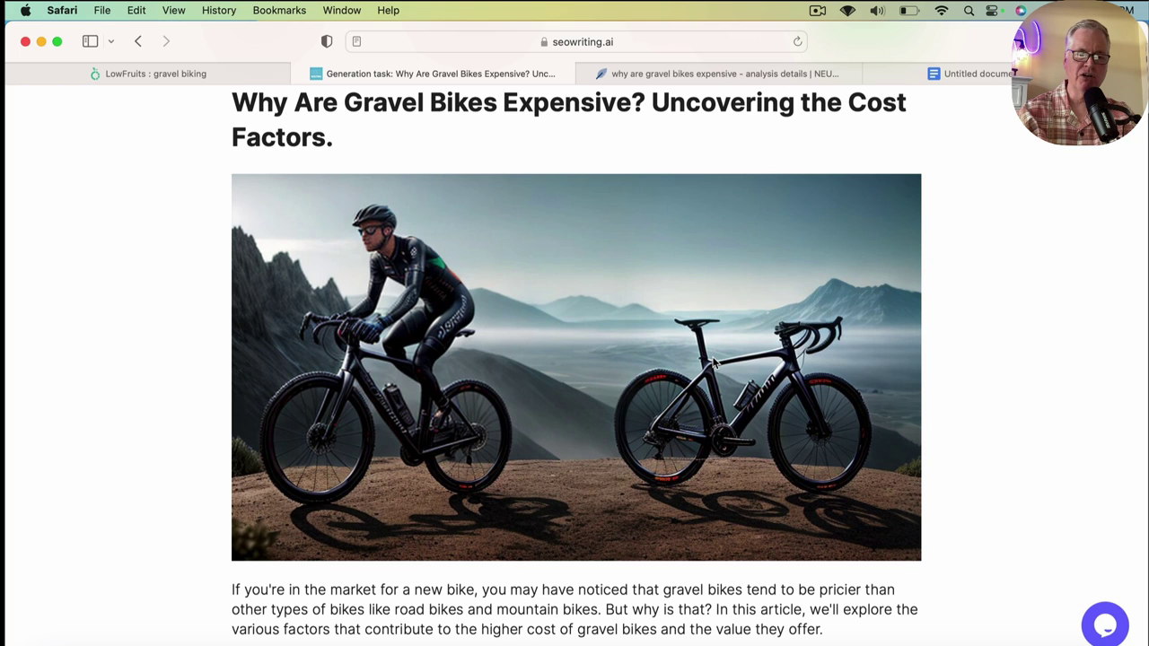
pyautogui.scroll(-1, 715, 360)
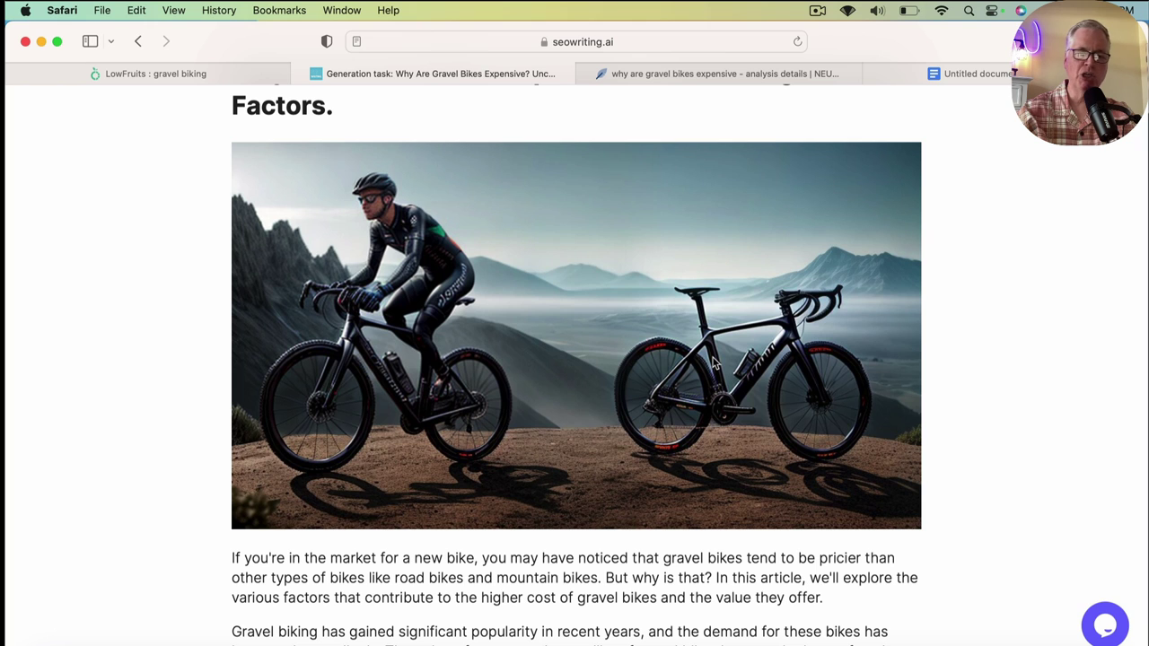
pyautogui.scroll(-5, 716, 361)
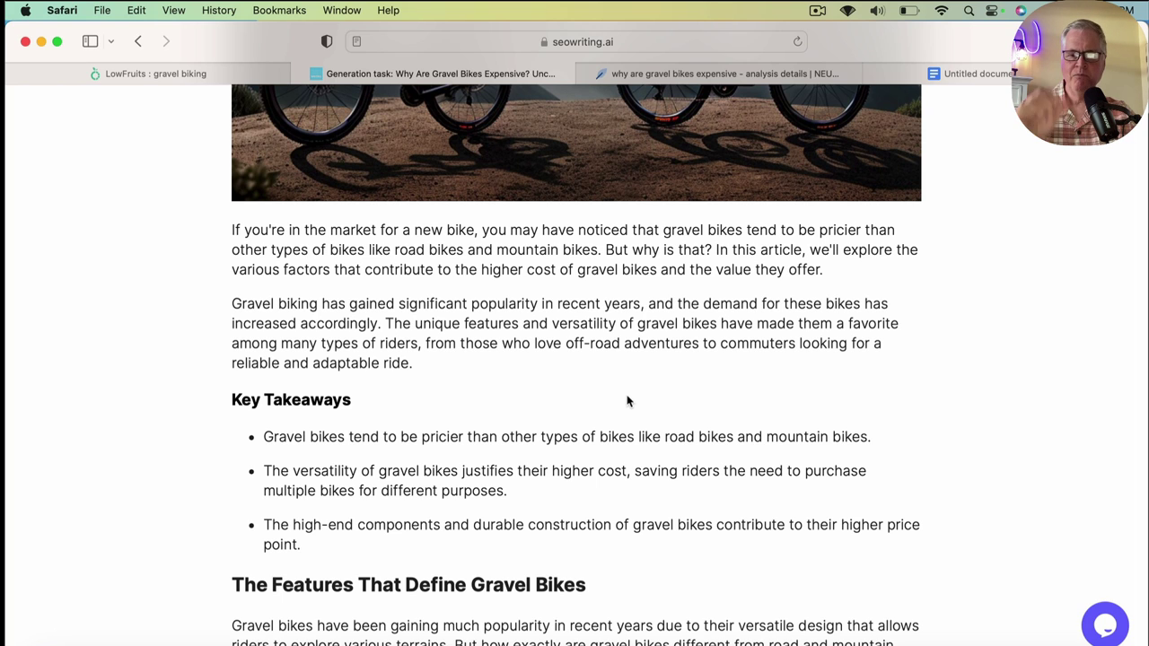
pyautogui.scroll(-3, 627, 401)
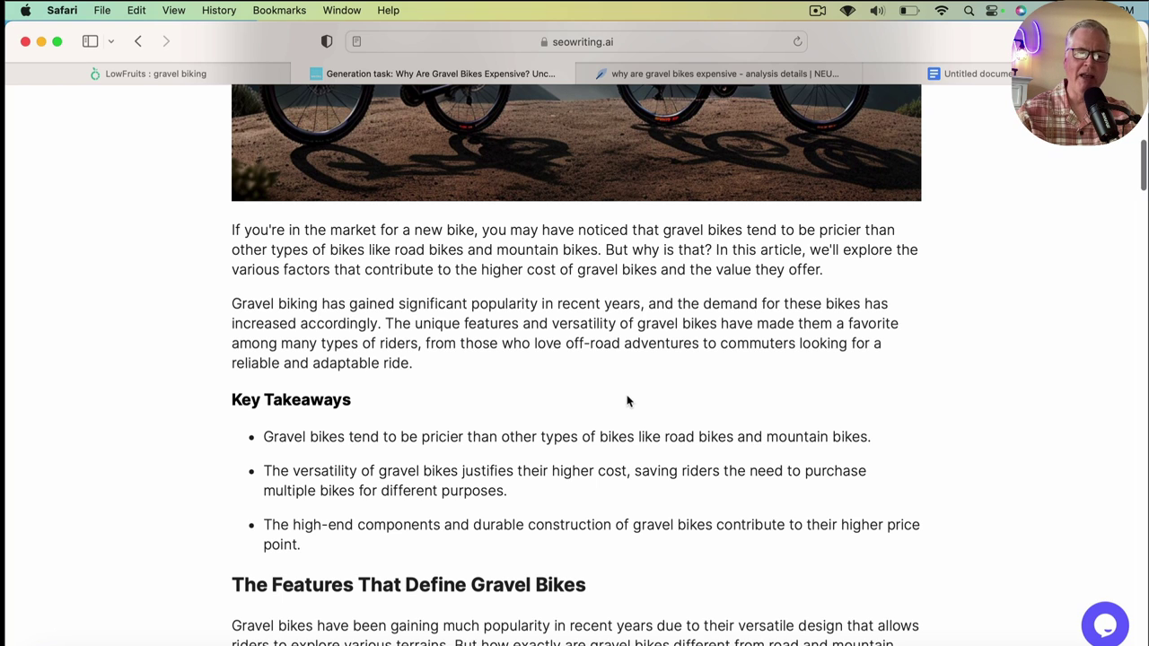
pyautogui.scroll(-3, 628, 401)
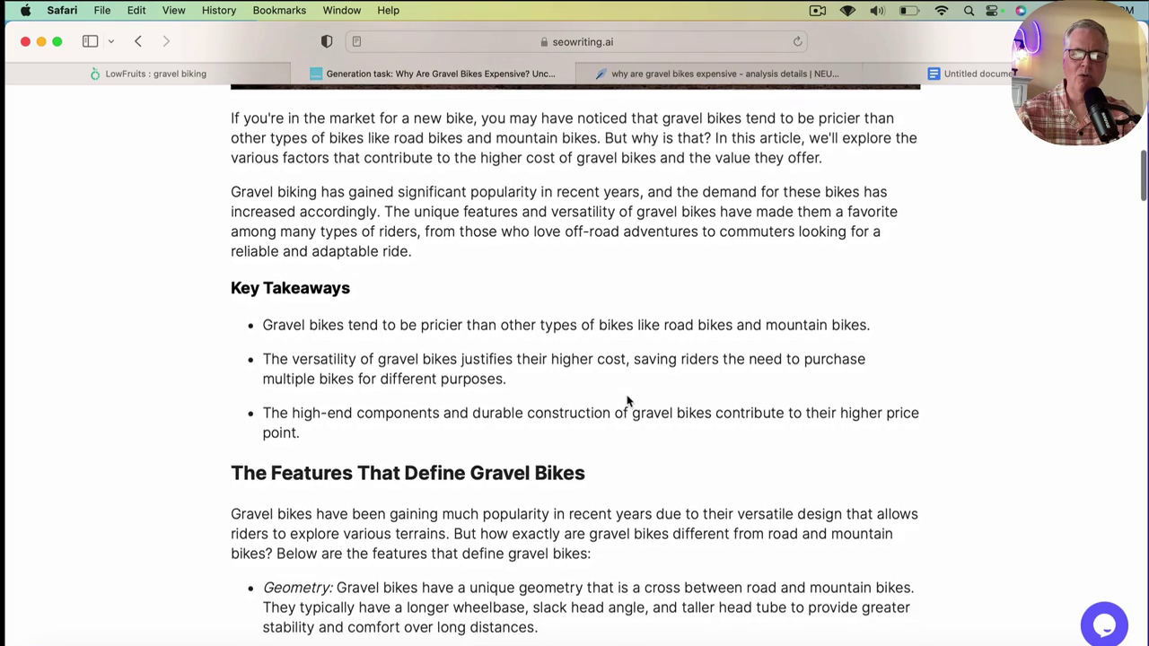
pyautogui.scroll(-2, 627, 401)
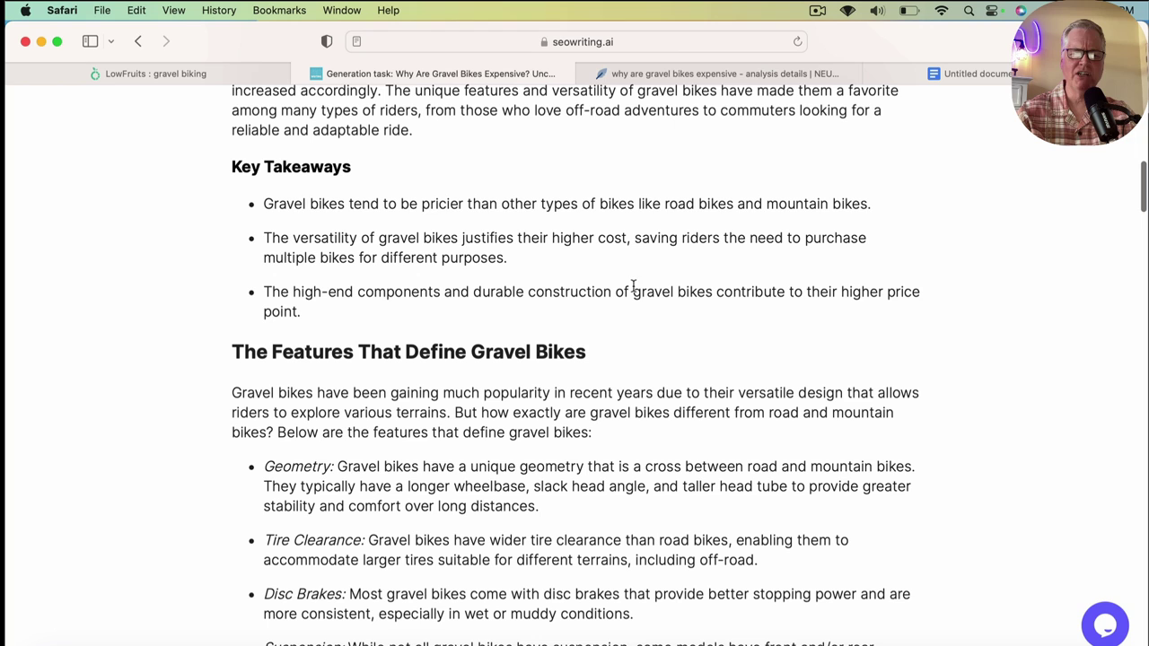
pyautogui.scroll(-5, 613, 363)
pyautogui.scroll(-2, 613, 364)
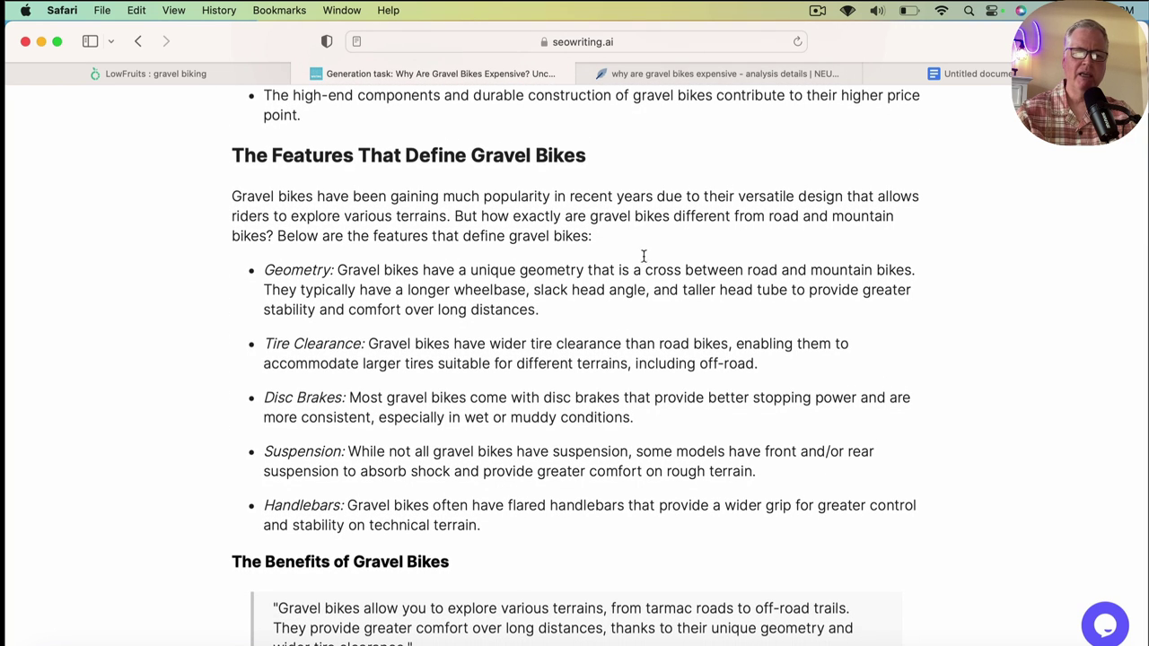
pyautogui.scroll(-1, 561, 288)
pyautogui.scroll(-2, 561, 287)
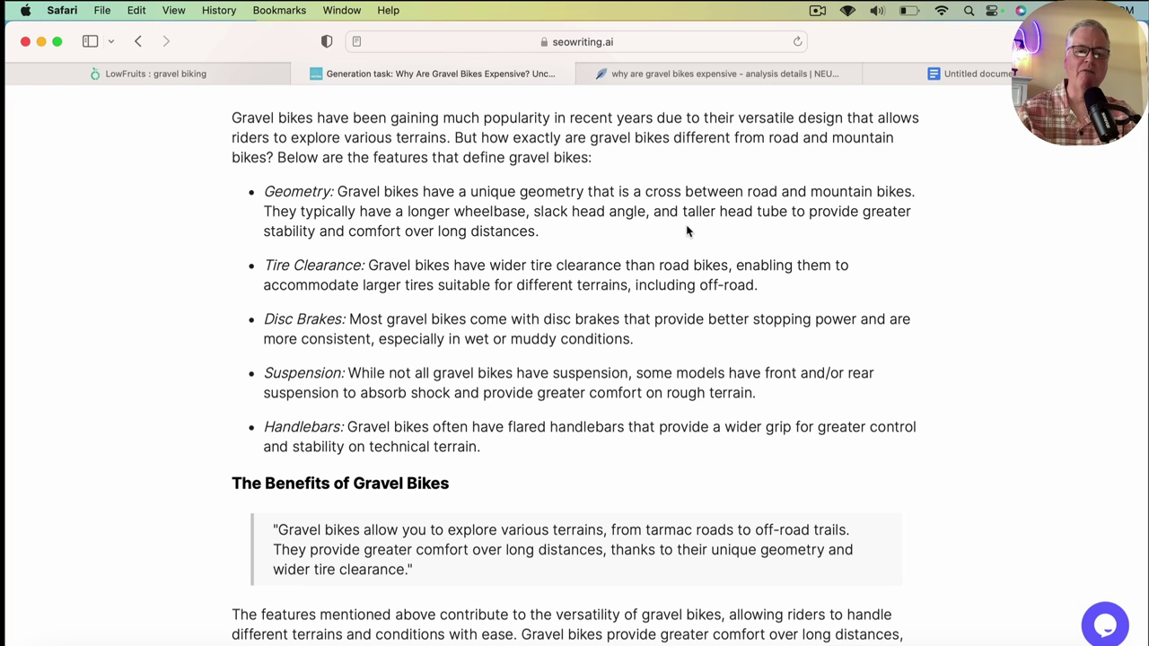
pyautogui.scroll(-2, 686, 231)
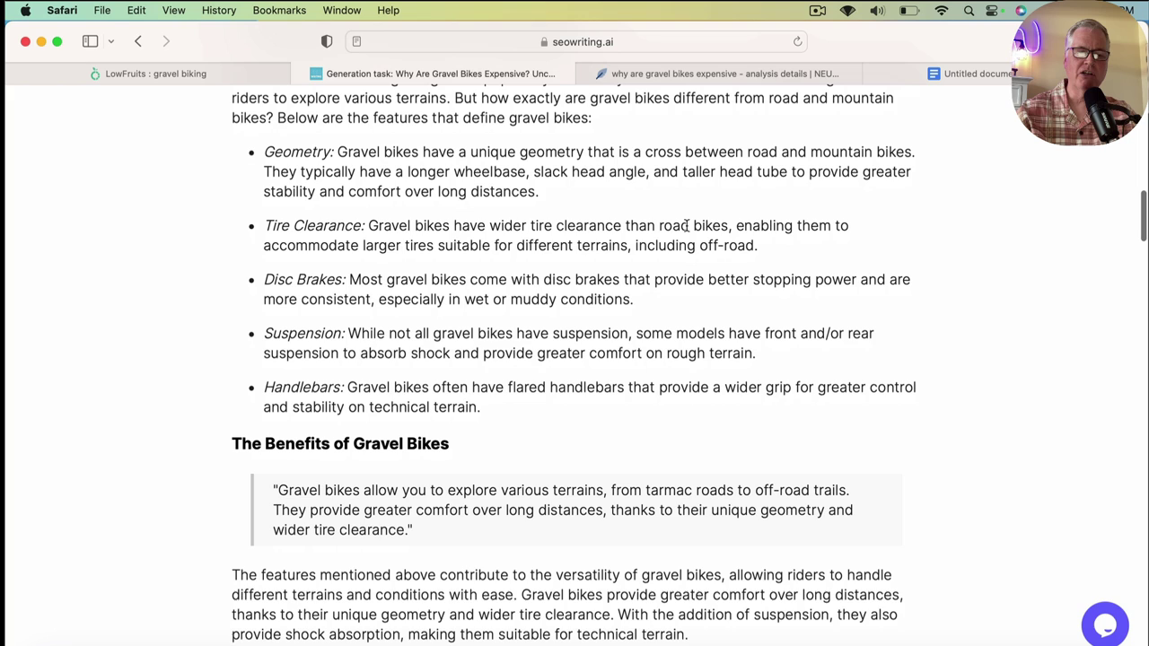
pyautogui.scroll(-1, 687, 226)
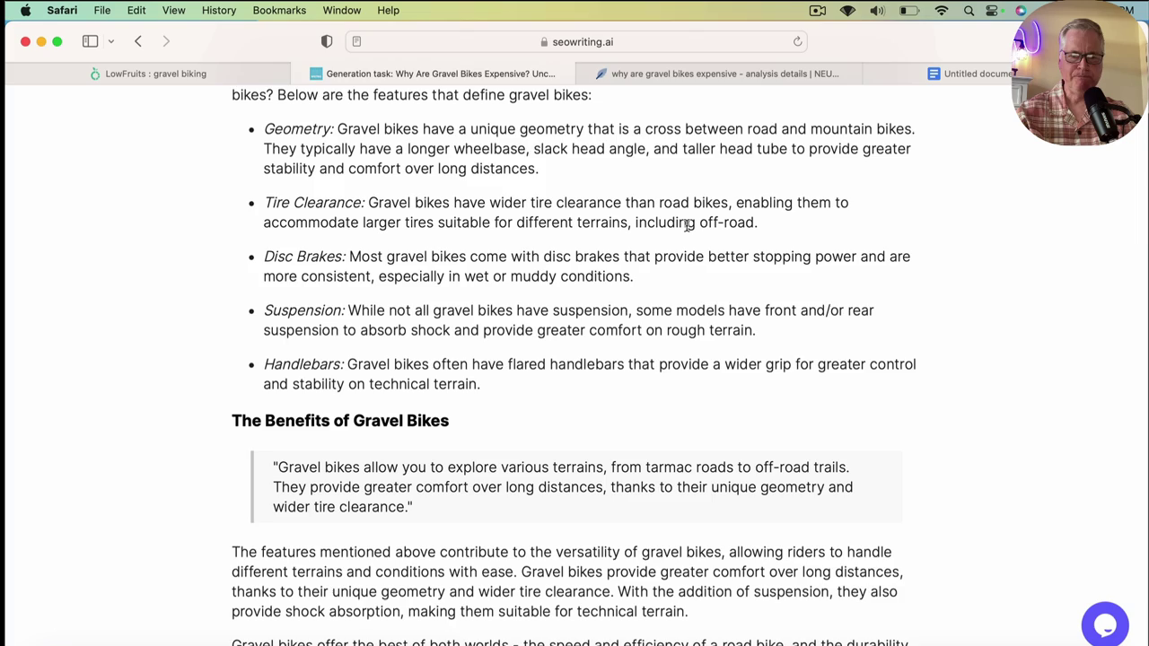
pyautogui.scroll(-5, 688, 226)
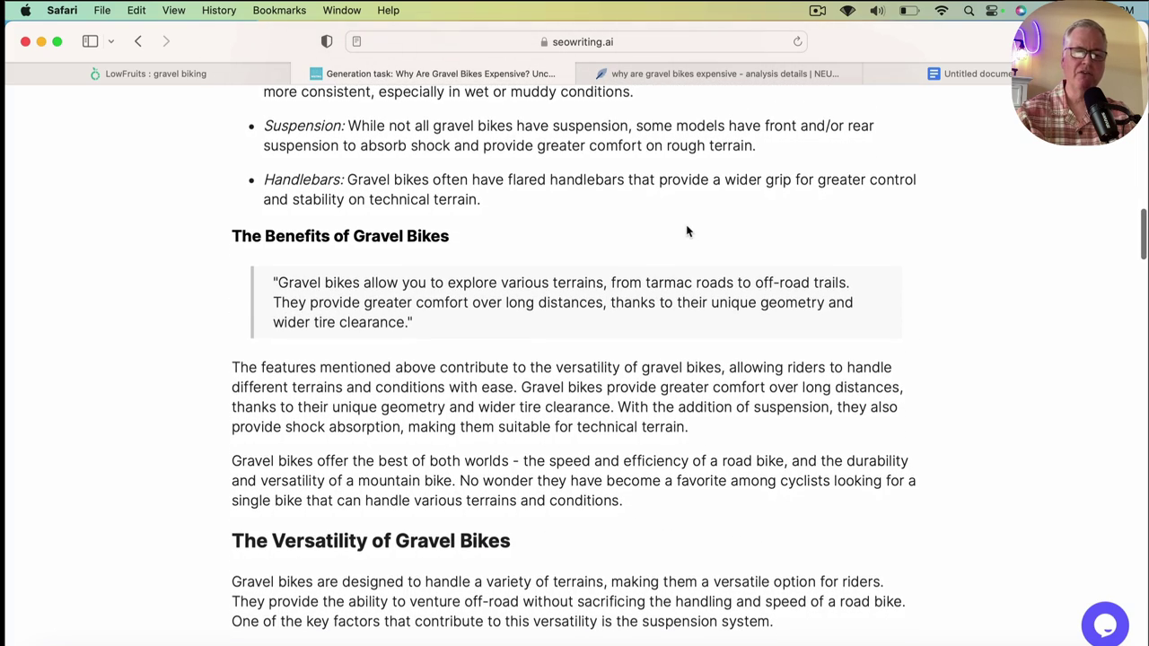
pyautogui.scroll(-2, 688, 232)
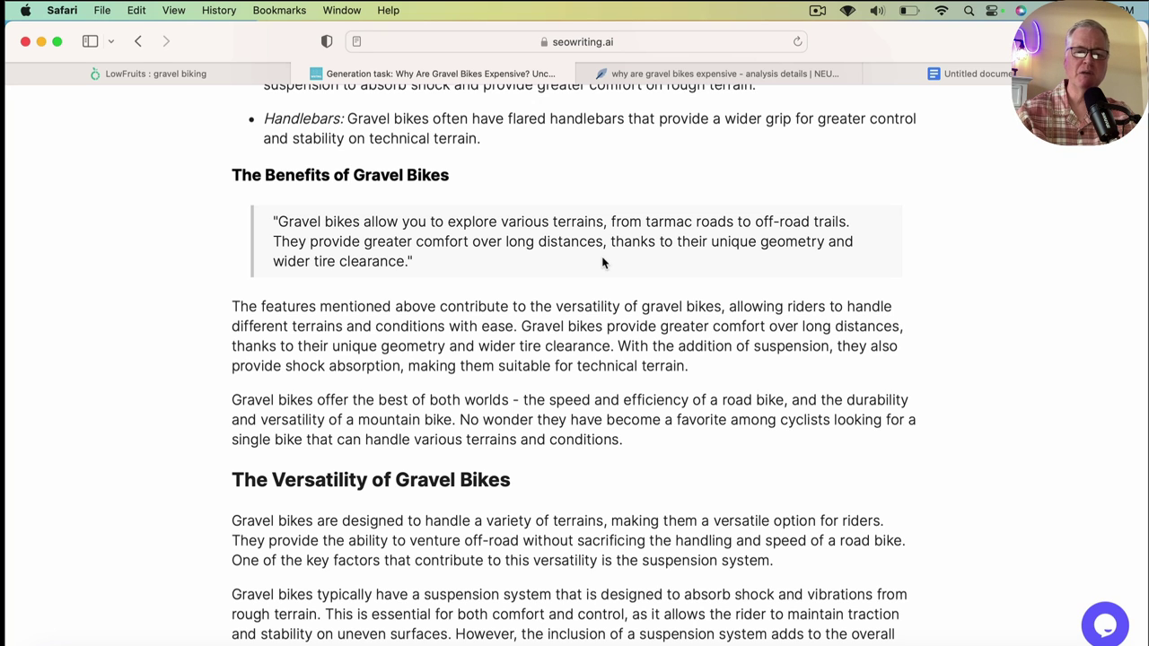
pyautogui.scroll(-4, 608, 392)
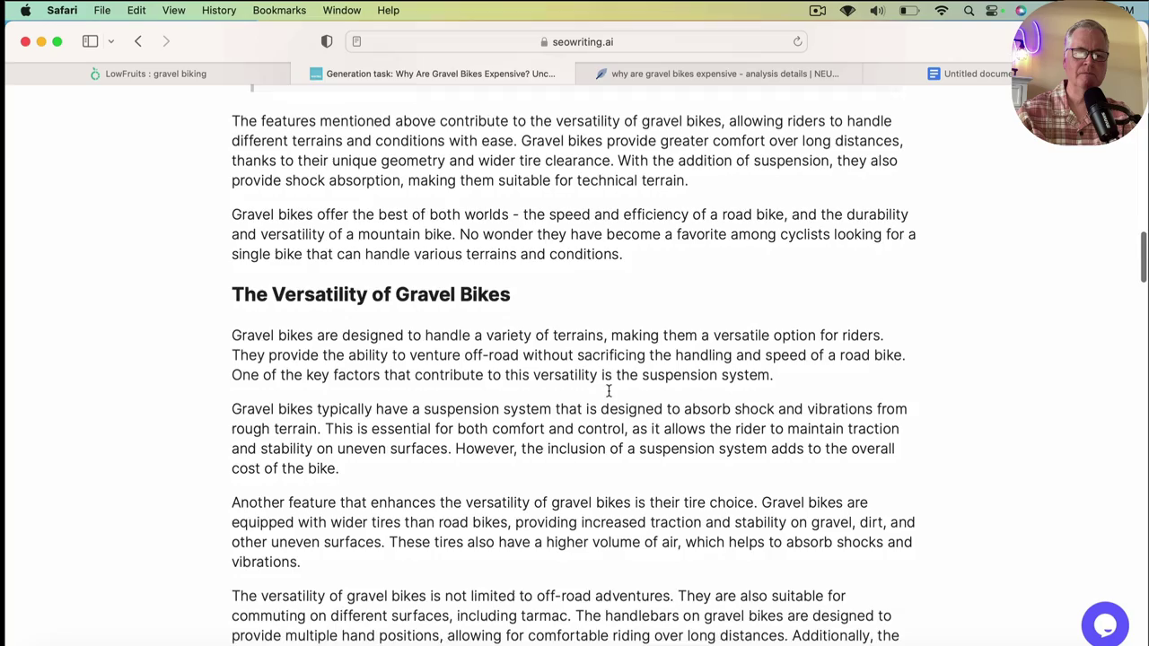
pyautogui.scroll(-8, 608, 393)
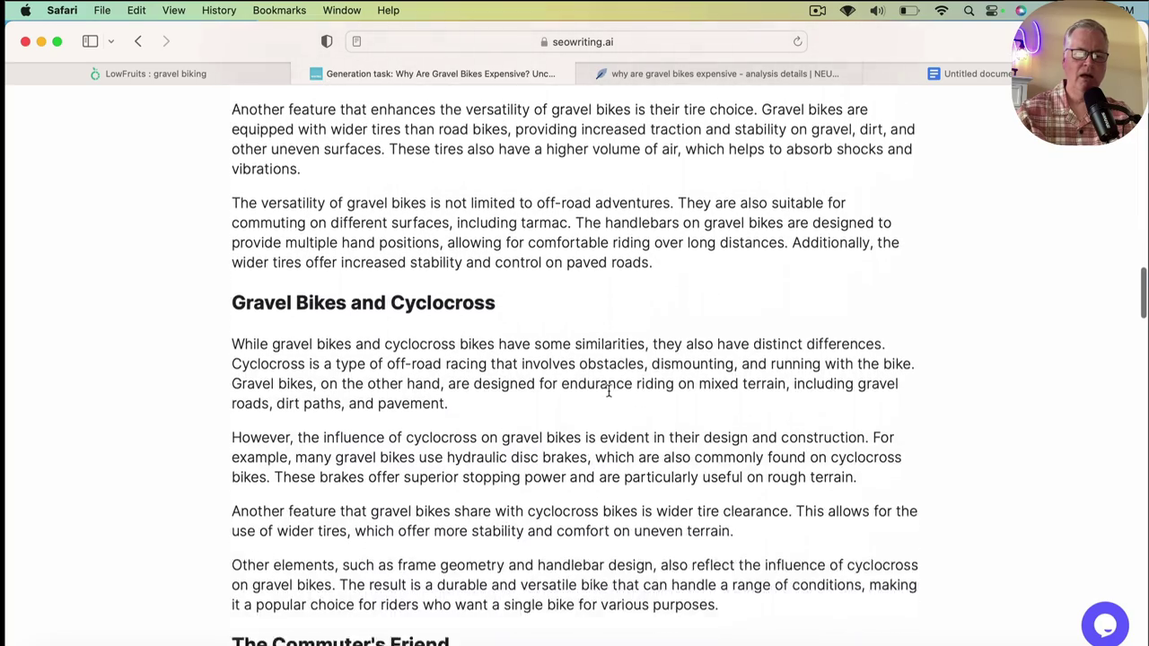
pyautogui.scroll(-8, 608, 392)
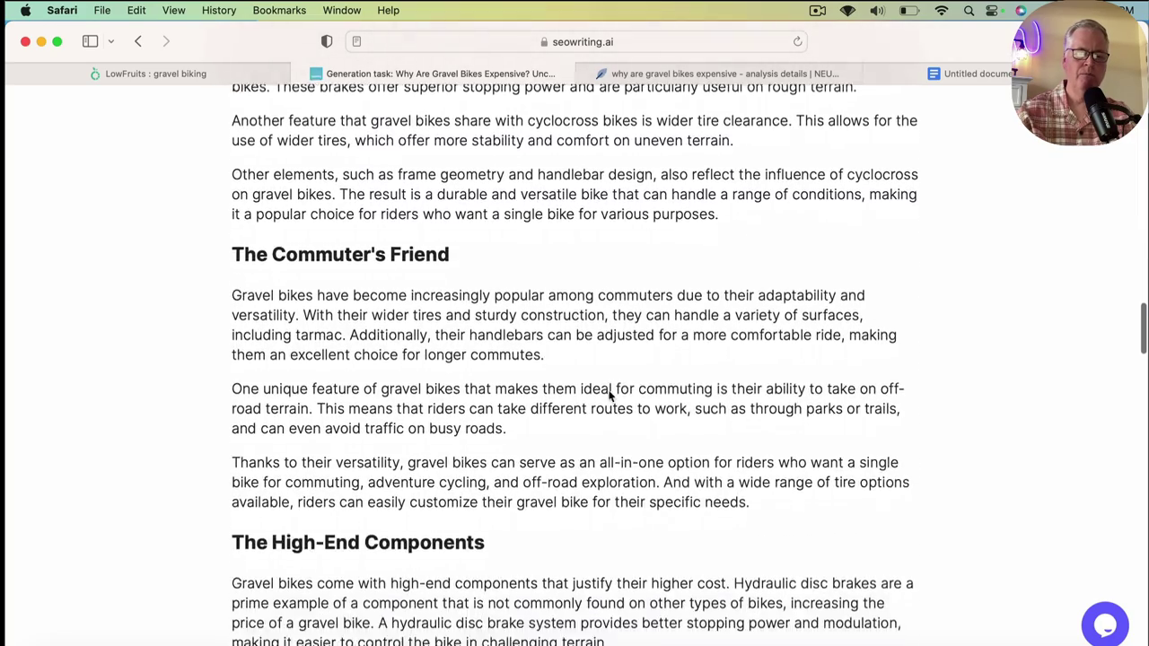
pyautogui.scroll(-11, 609, 396)
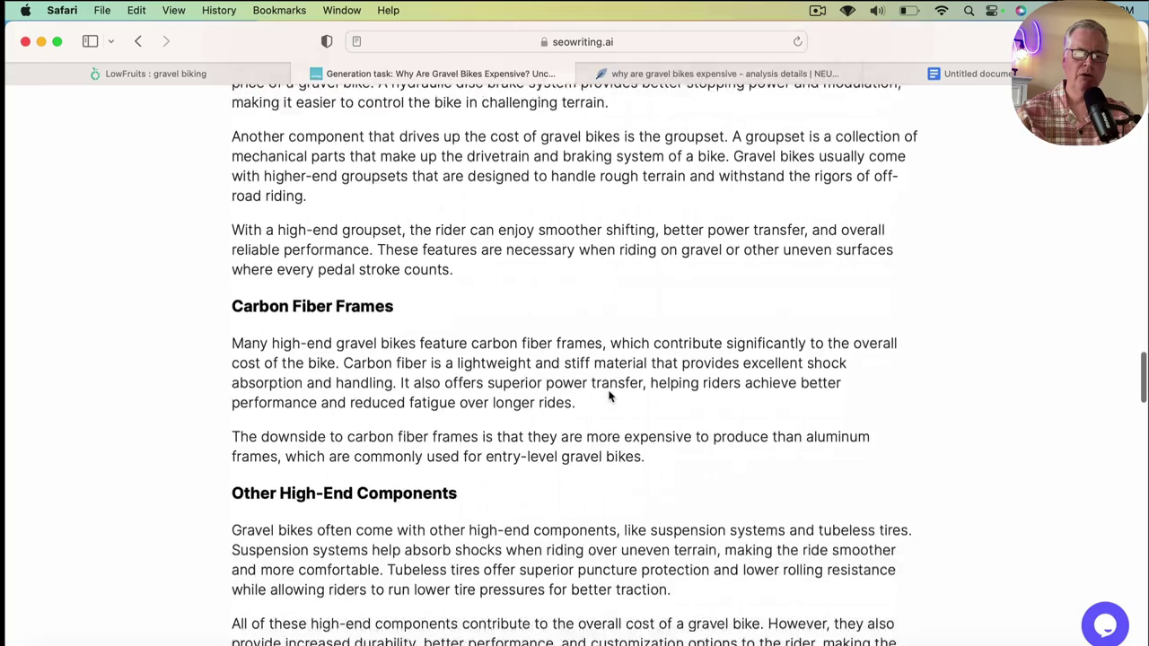
pyautogui.scroll(-12, 609, 396)
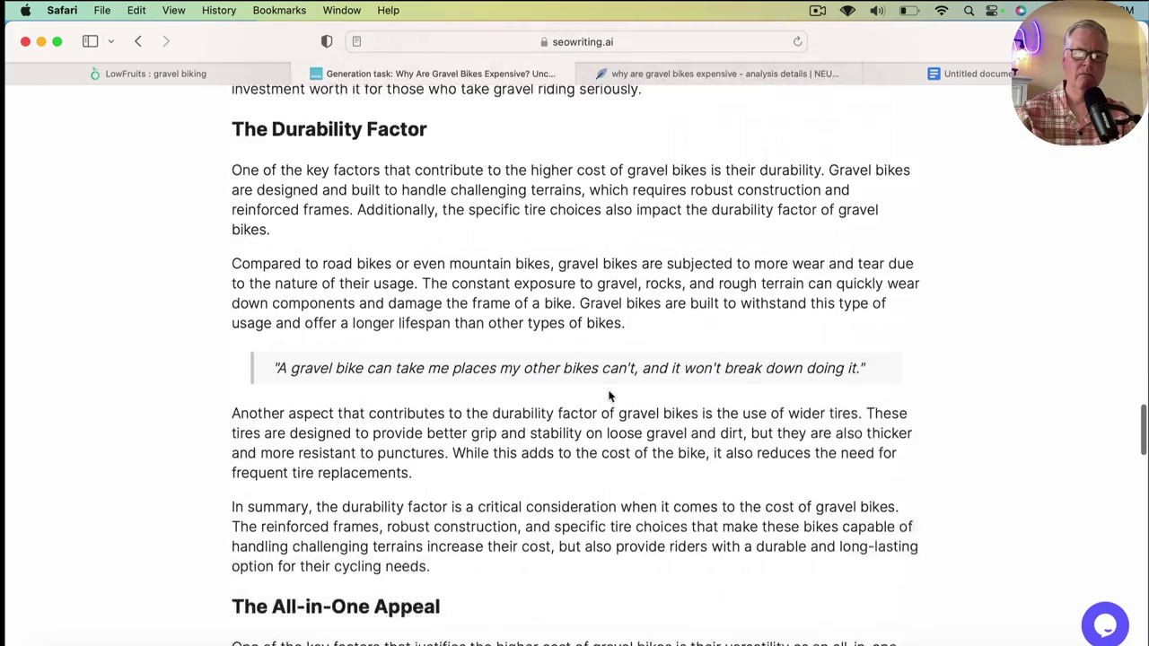
pyautogui.scroll(-3, 610, 395)
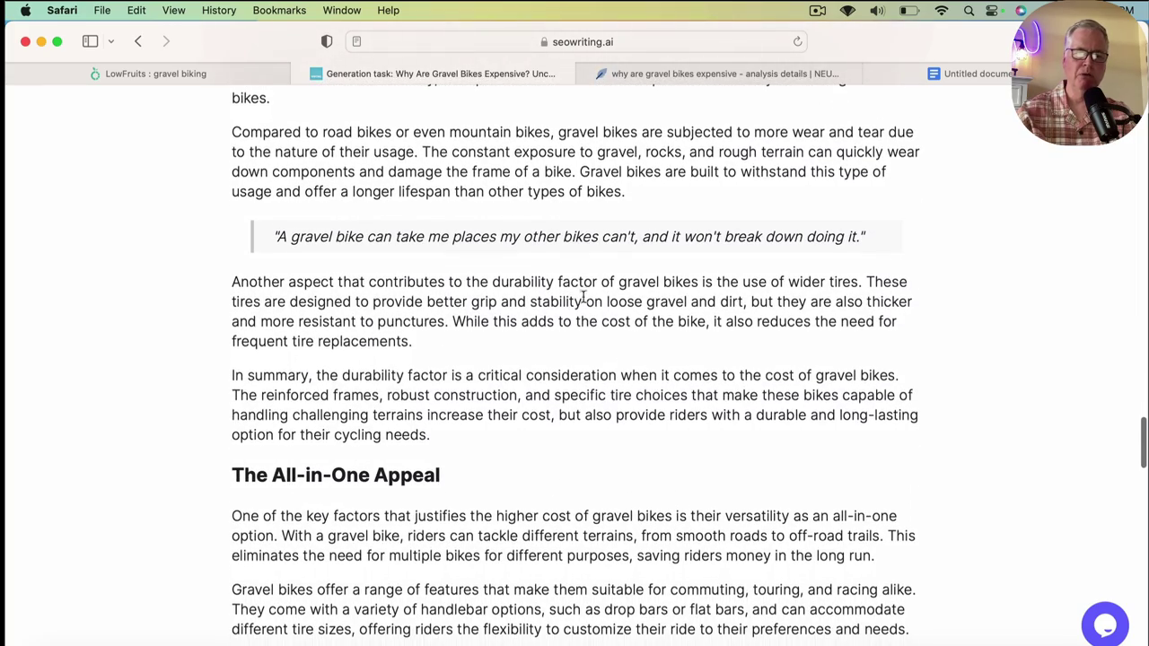
pyautogui.scroll(-7, 584, 297)
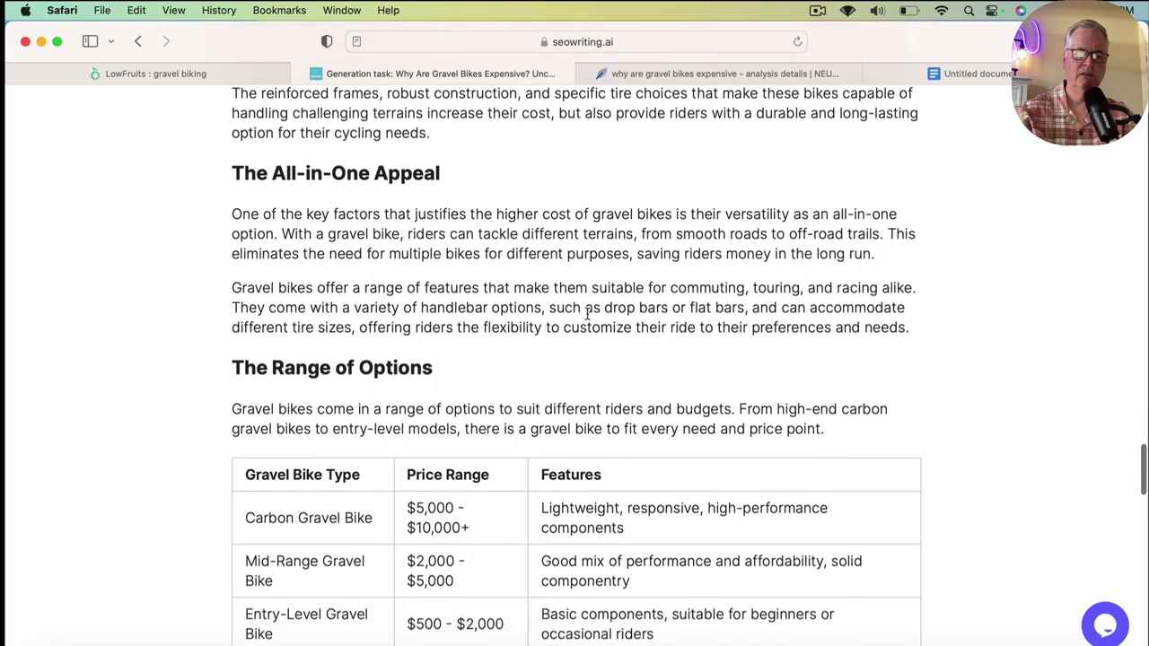
pyautogui.scroll(-4, 588, 310)
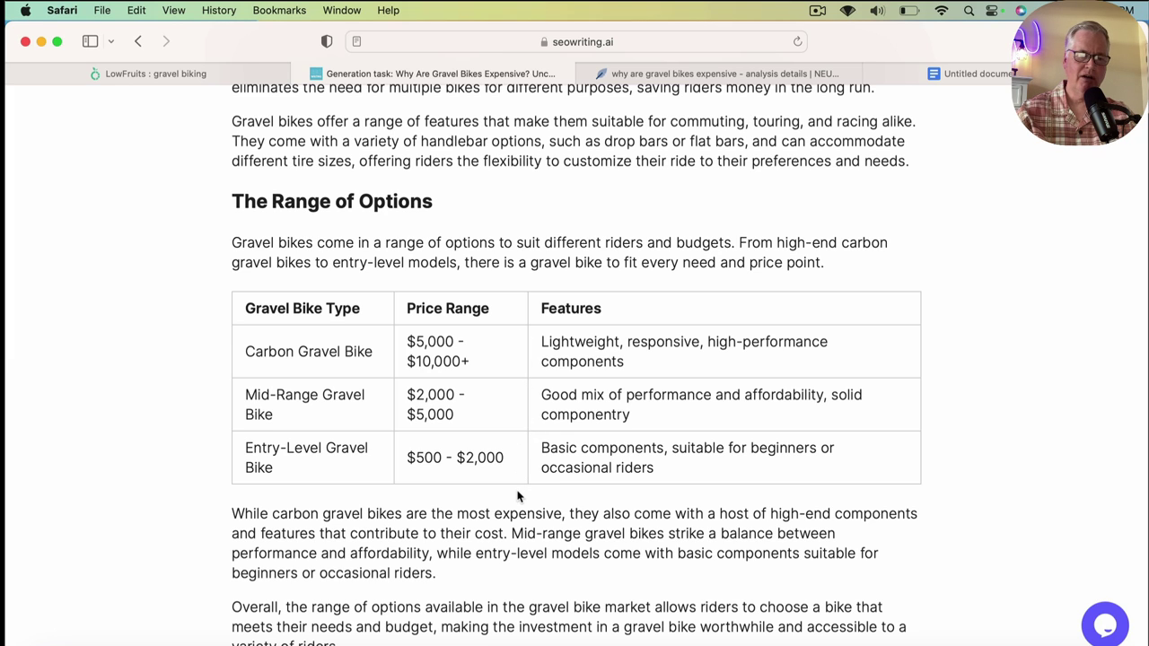
pyautogui.scroll(-5, 556, 496)
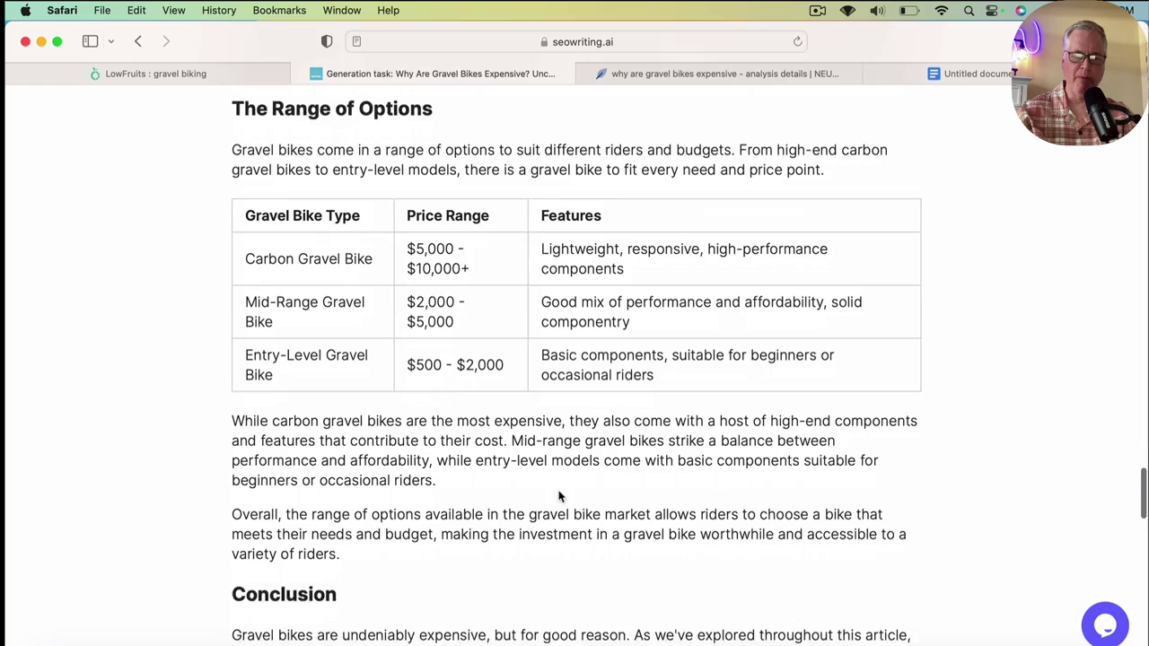
pyautogui.scroll(-6, 558, 496)
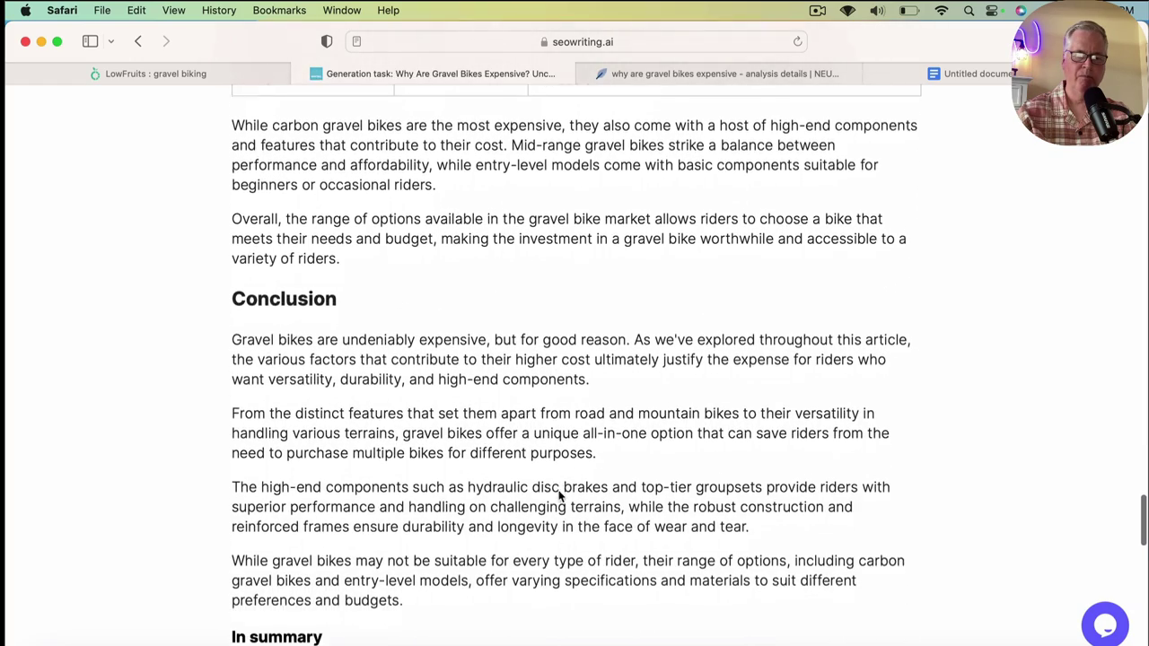
pyautogui.scroll(-2, 558, 496)
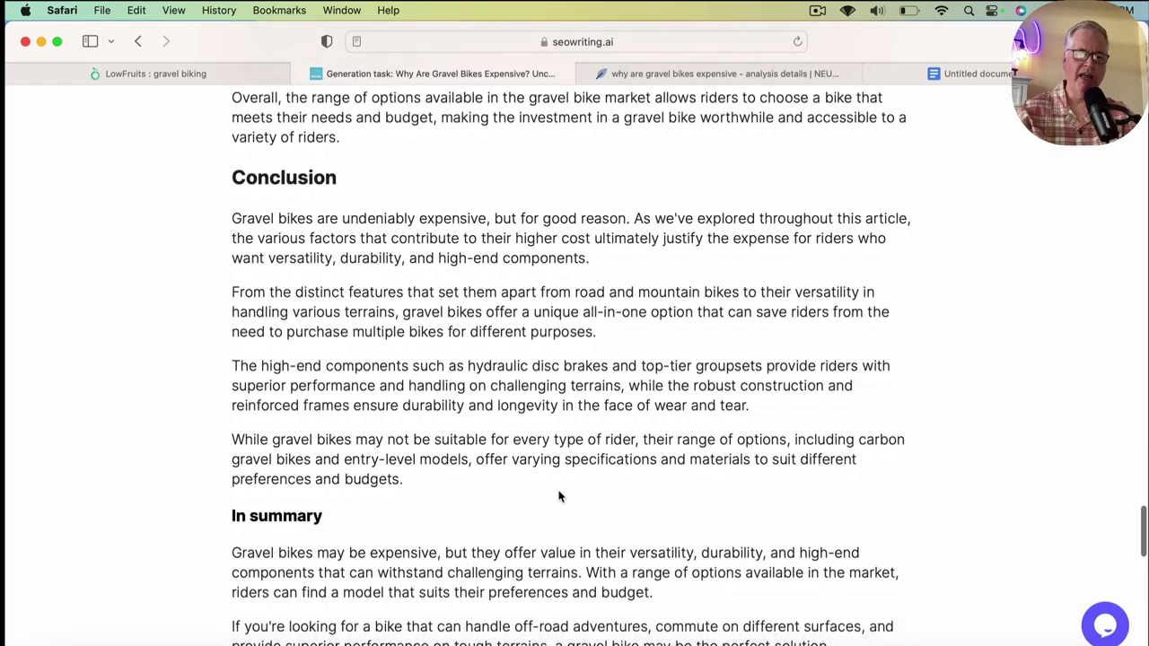
pyautogui.scroll(-3, 559, 496)
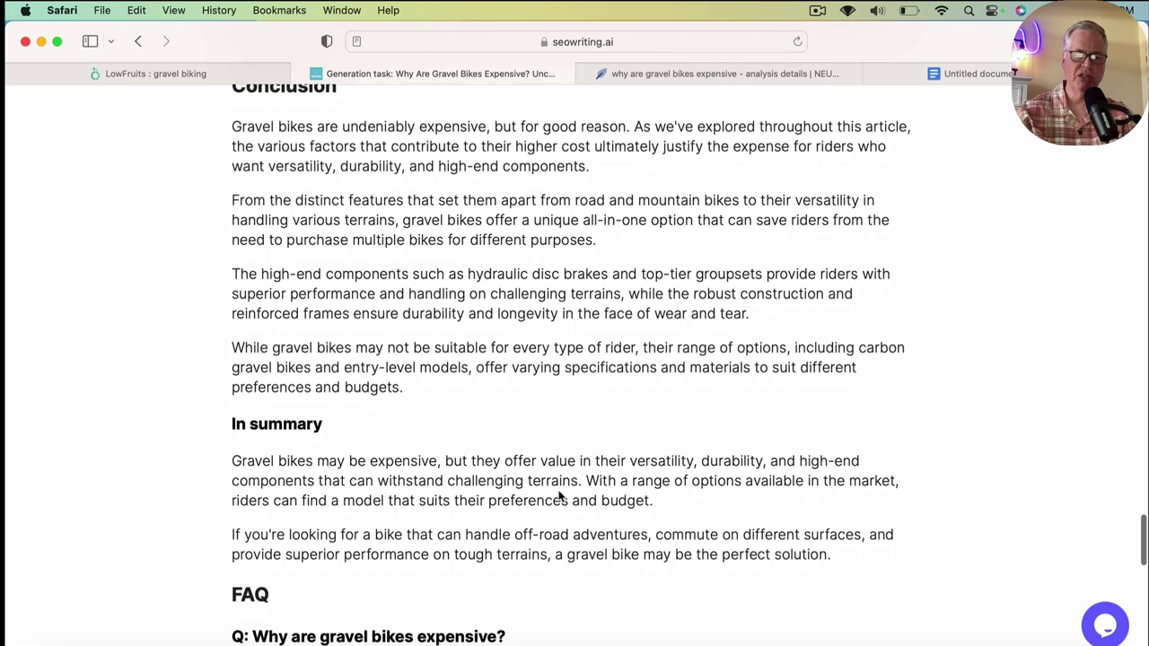
pyautogui.scroll(-2, 558, 491)
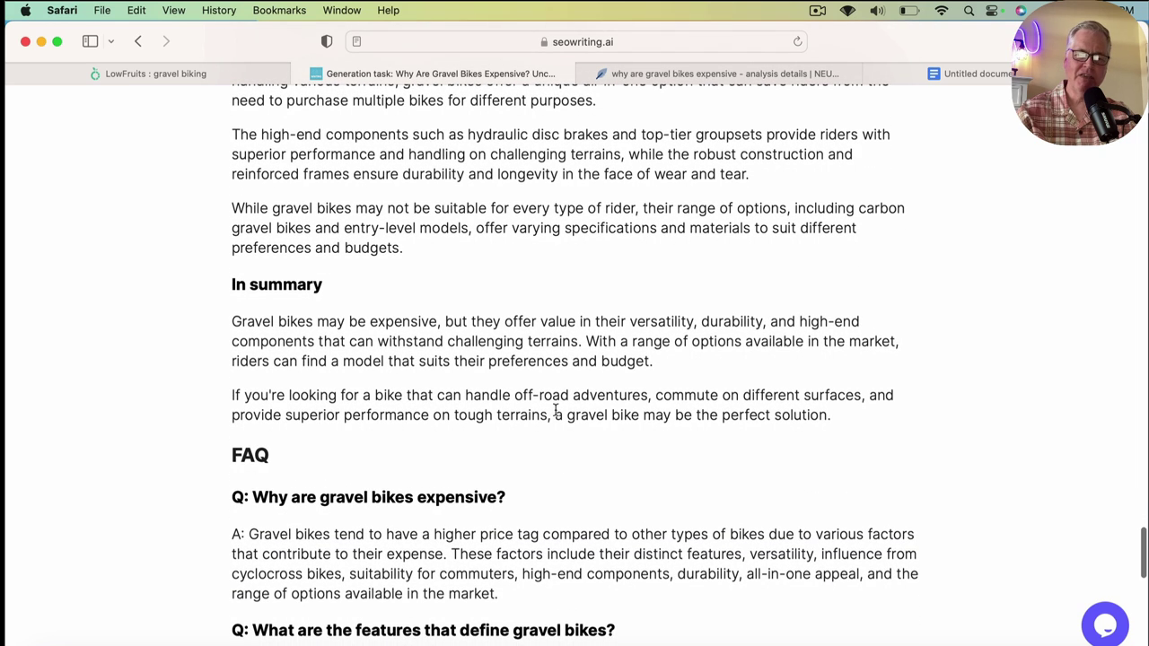
pyautogui.scroll(-4, 582, 437)
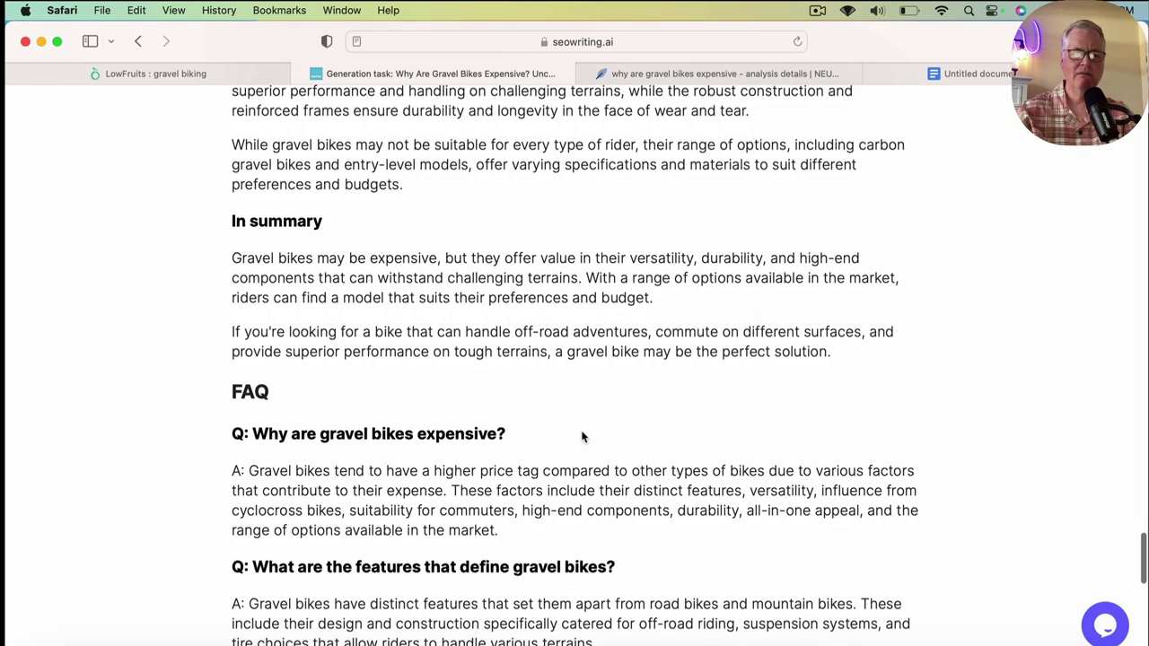
pyautogui.scroll(-3, 582, 435)
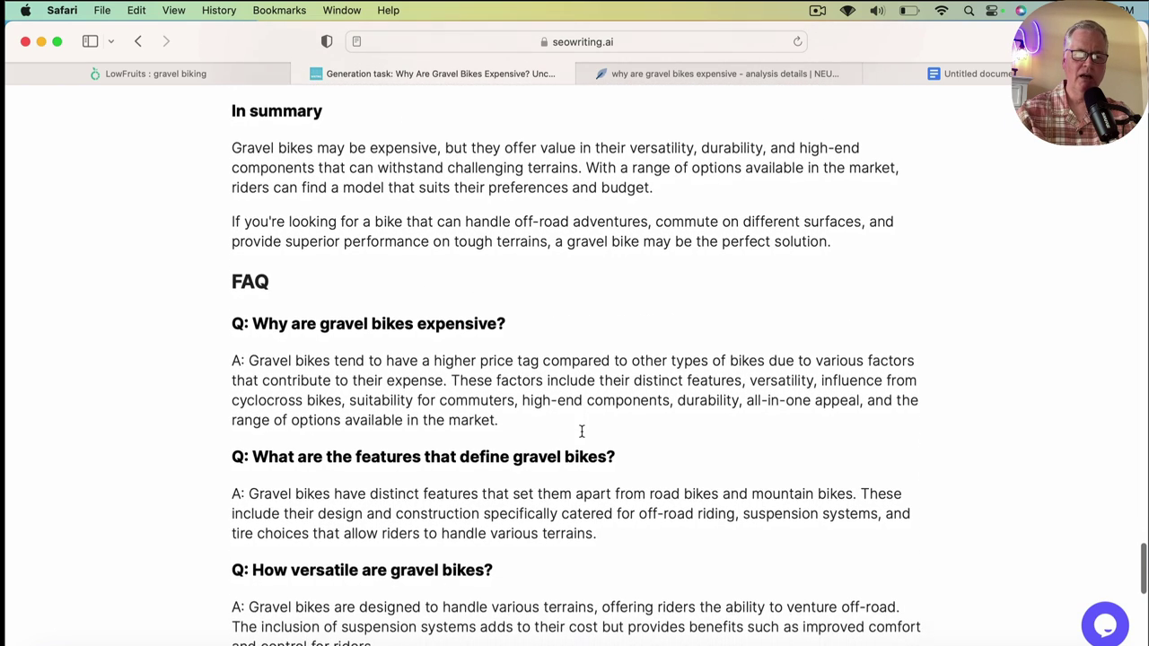
pyautogui.scroll(-14, 582, 437)
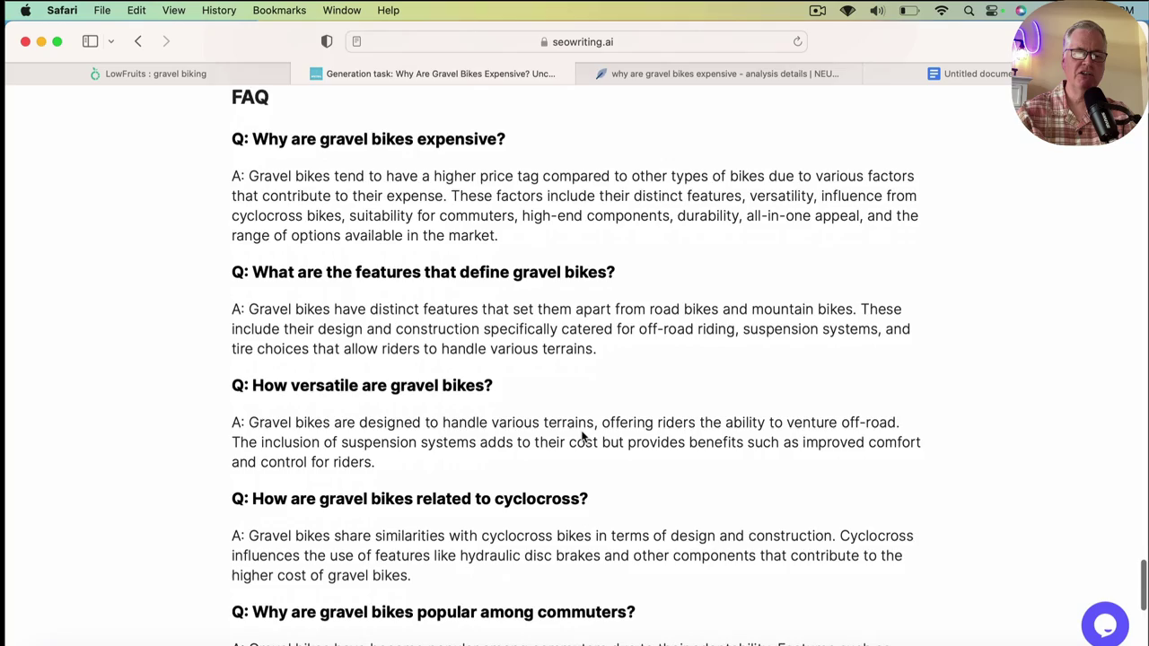
pyautogui.scroll(-10, 581, 437)
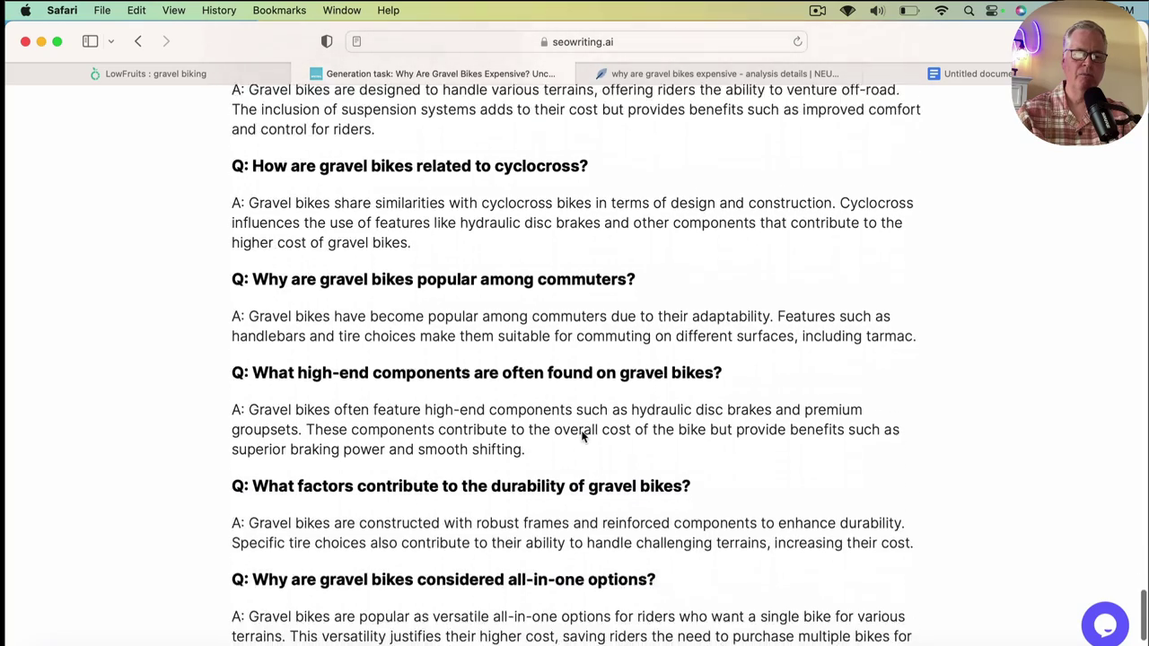
pyautogui.scroll(-4, 581, 434)
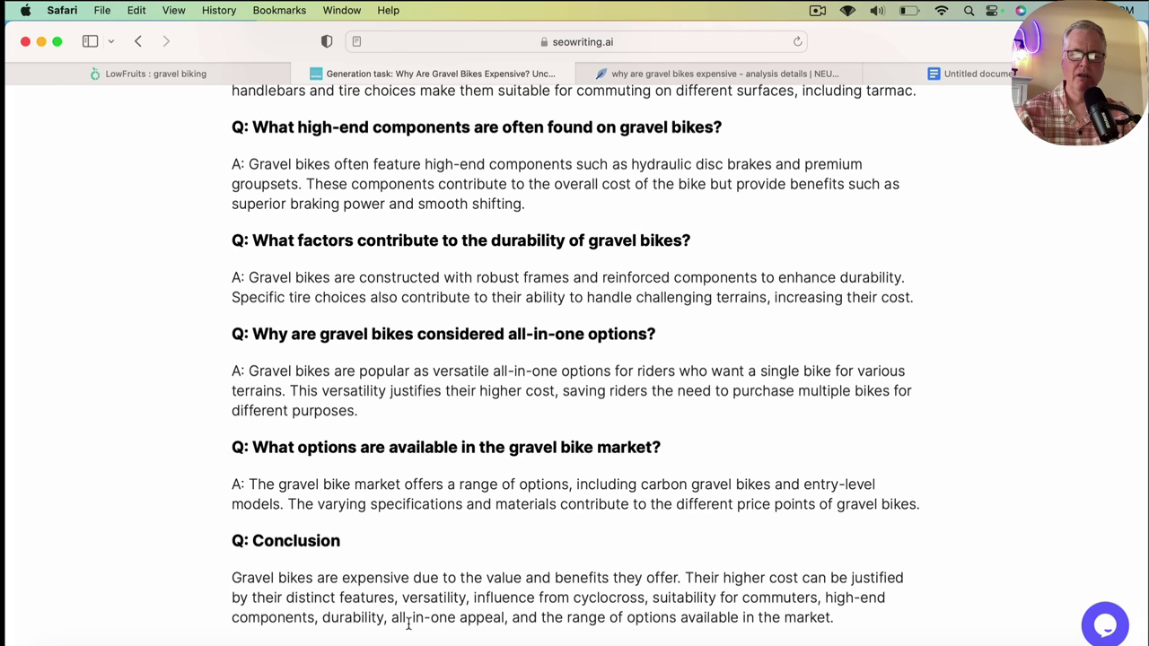
pyautogui.scroll(20, 543, 577)
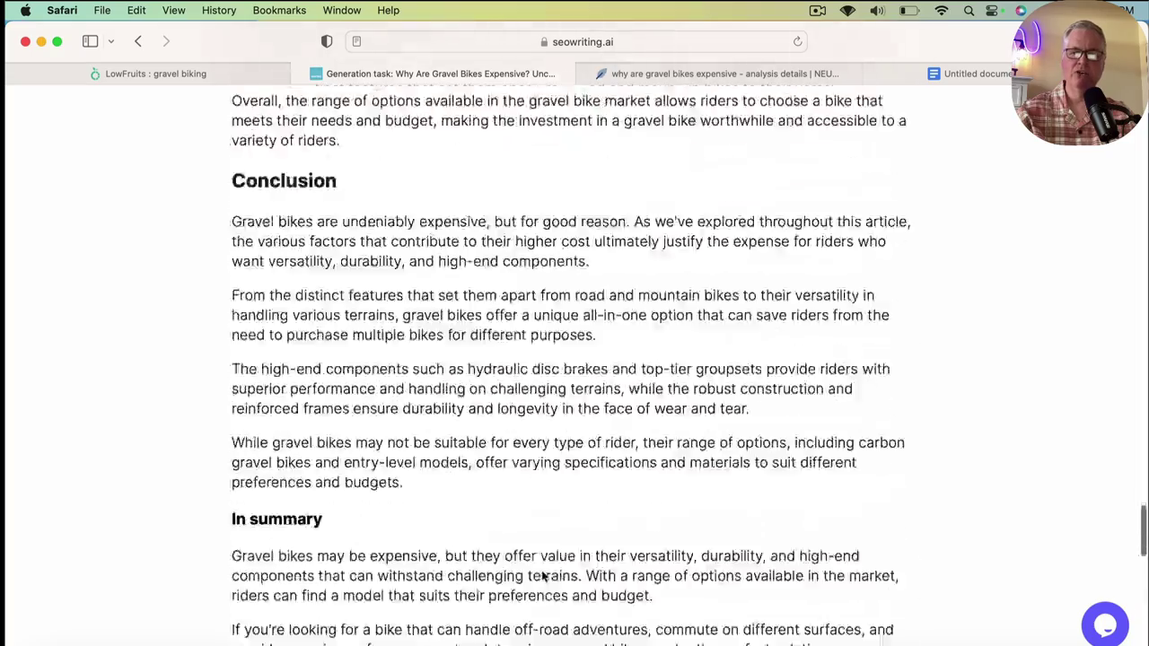
pyautogui.scroll(20, 543, 577)
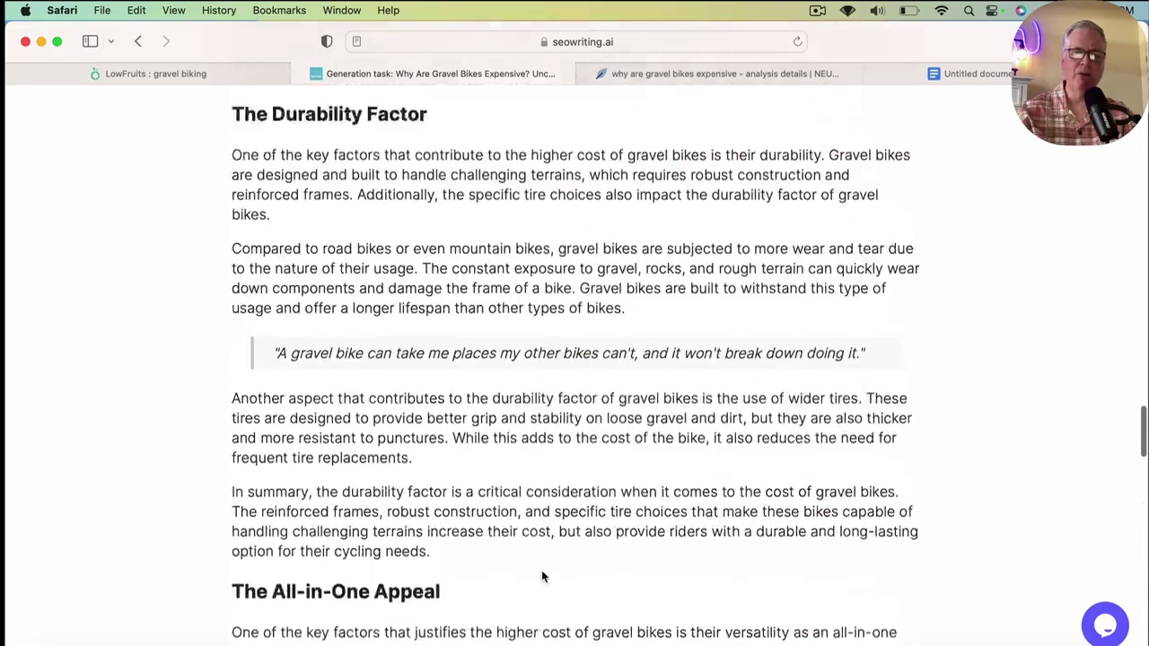
pyautogui.scroll(20, 542, 576)
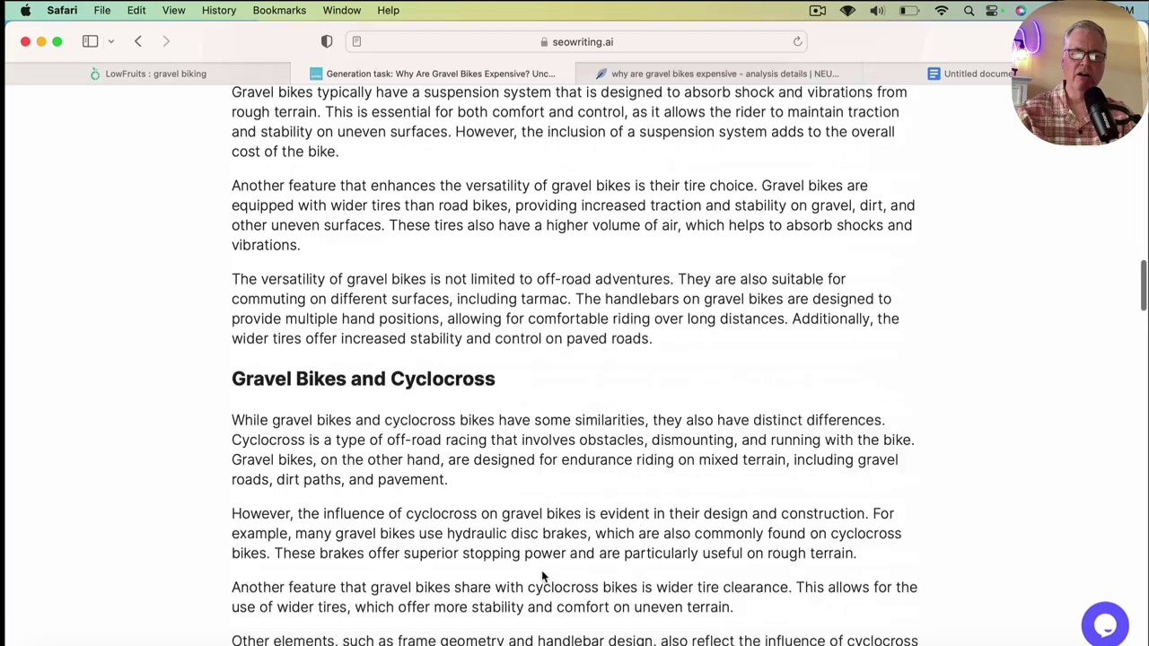
pyautogui.scroll(20, 541, 574)
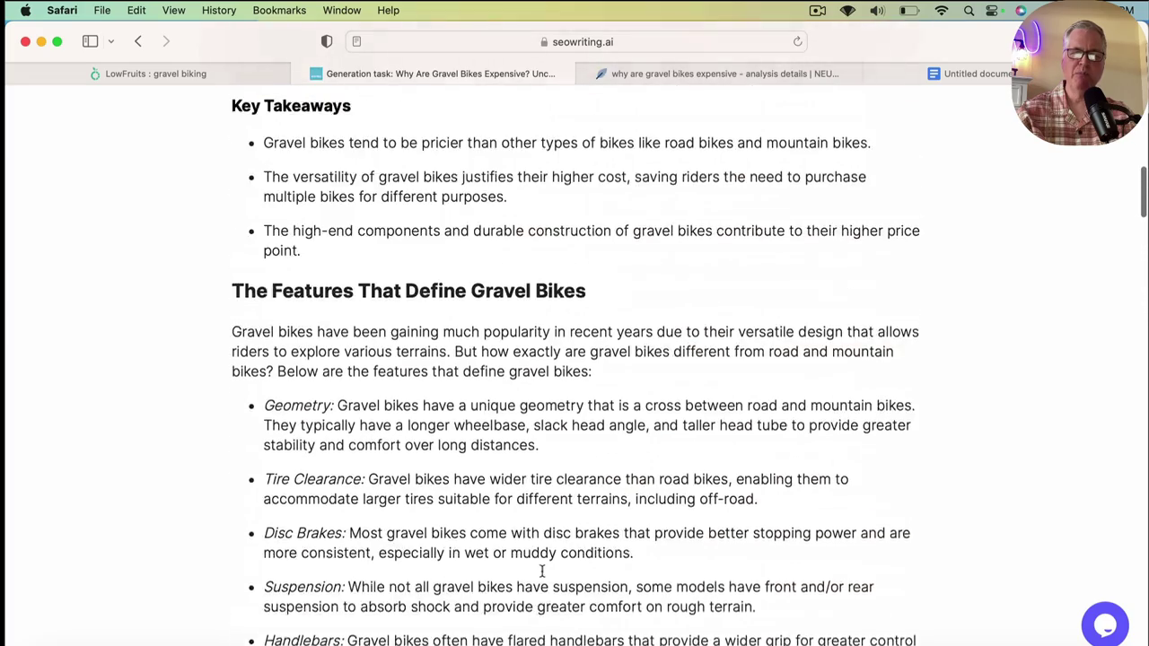
pyautogui.scroll(20, 542, 573)
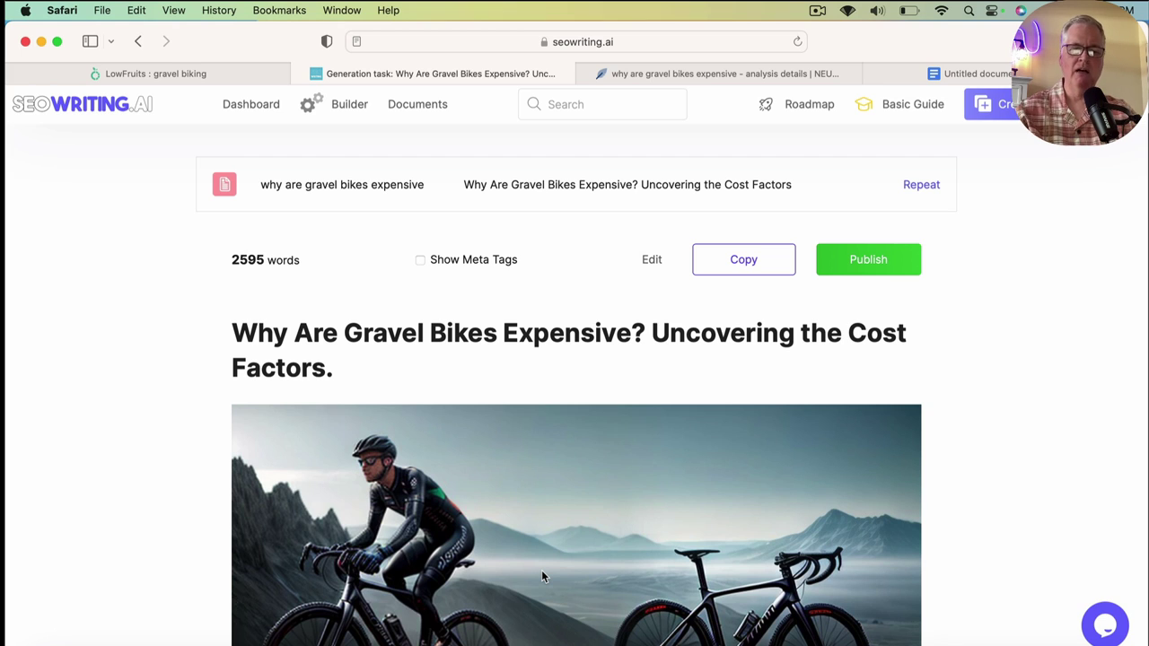
# - Show the article's meta tags, then open it in the AI Write and Check editor
pyautogui.click(420, 261)
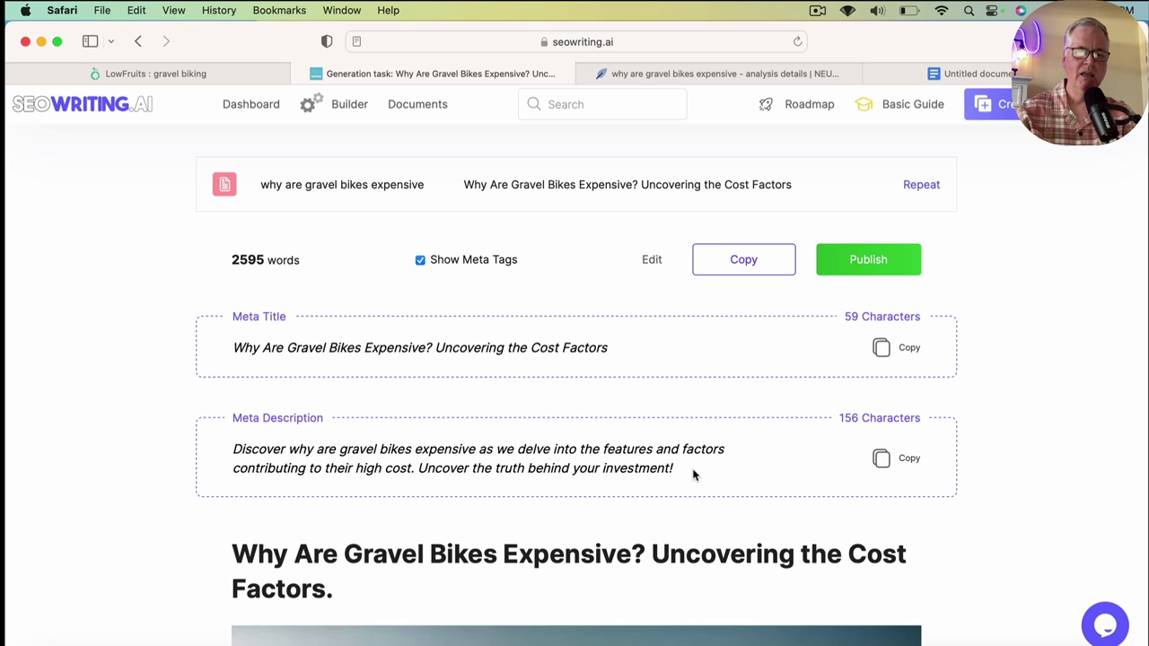
pyautogui.click(654, 261)
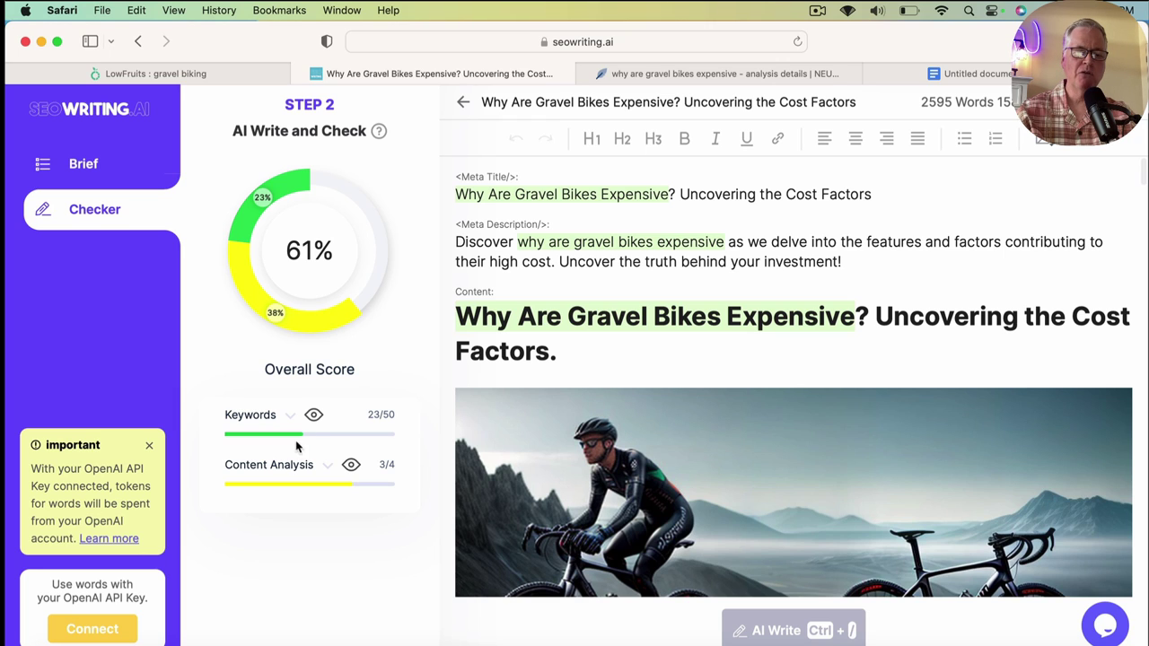
pyautogui.click(351, 465)
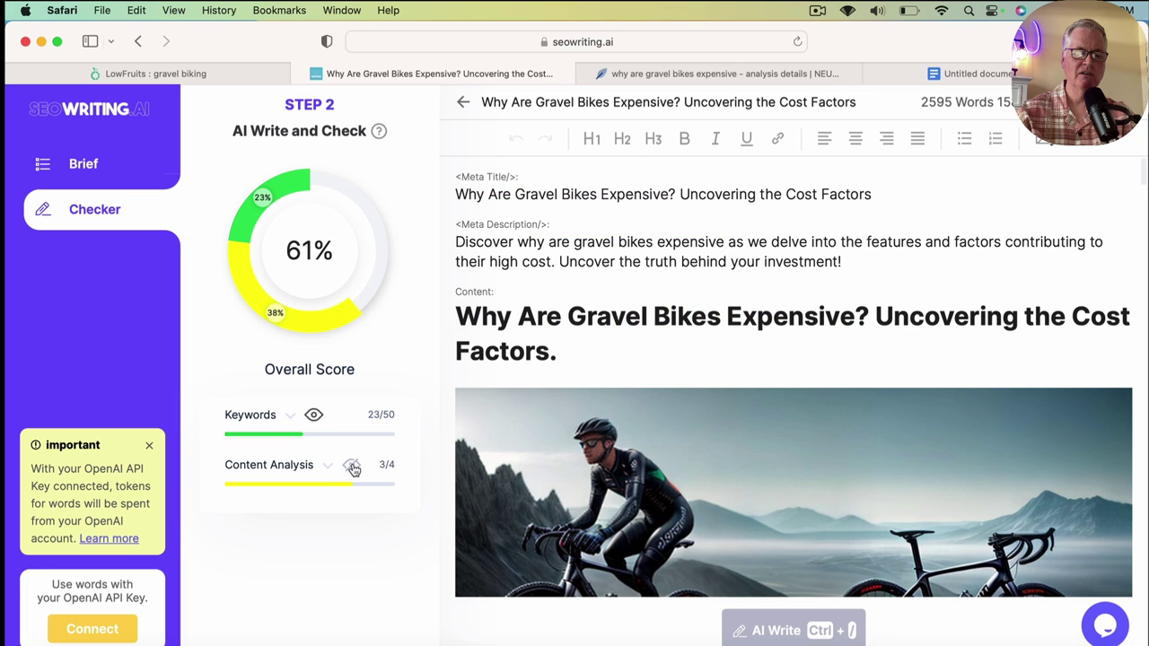
pyautogui.click(352, 466)
pyautogui.click(329, 470)
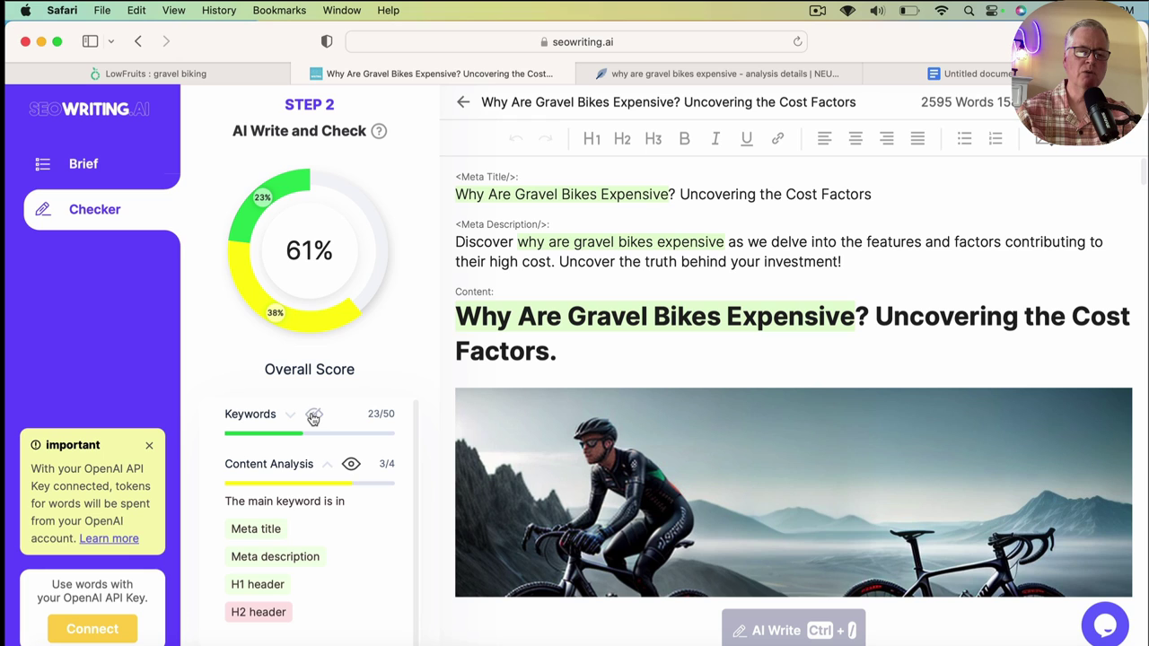
pyautogui.click(313, 418)
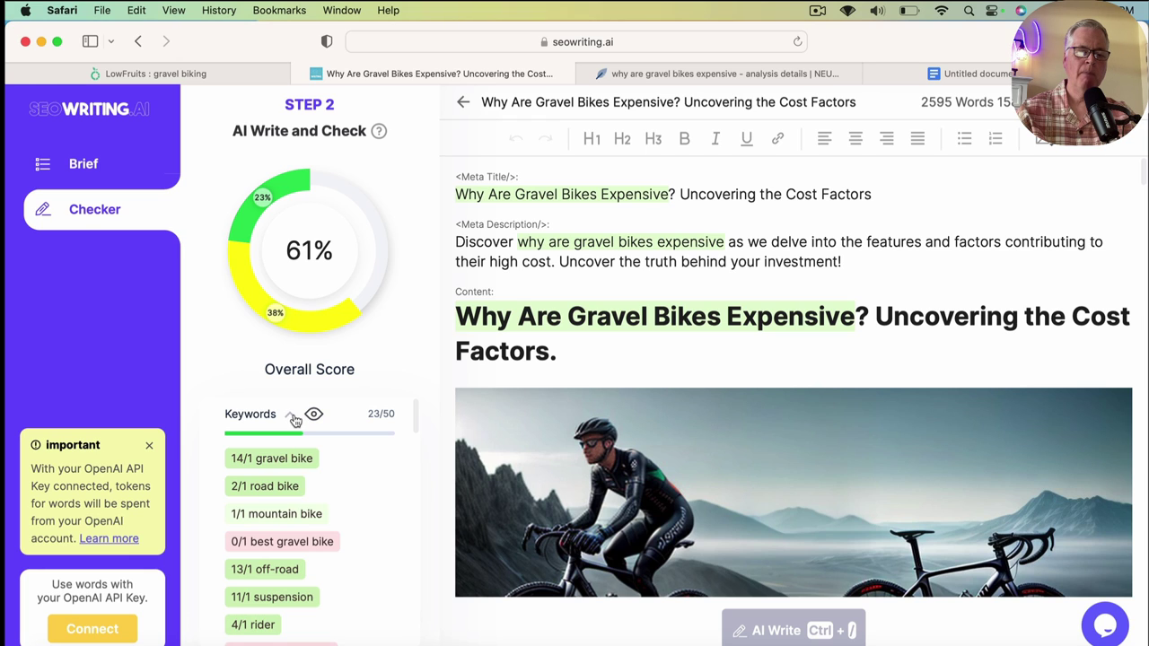
pyautogui.scroll(-1, 382, 476)
pyautogui.scroll(1, 381, 476)
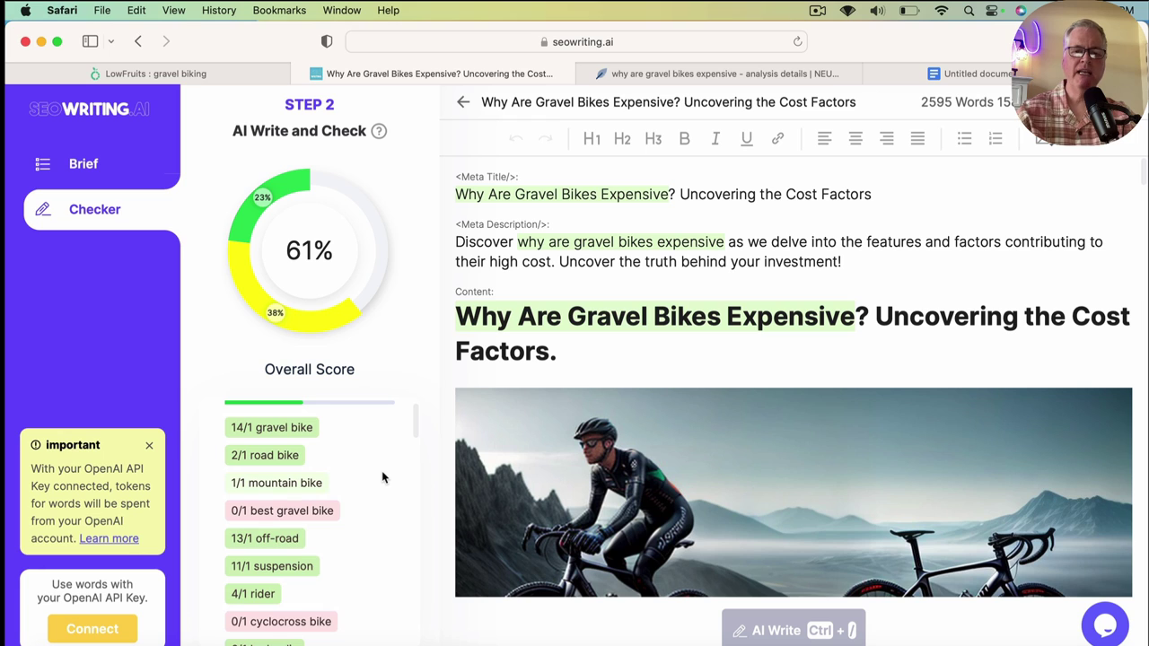
pyautogui.scroll(-2, 381, 478)
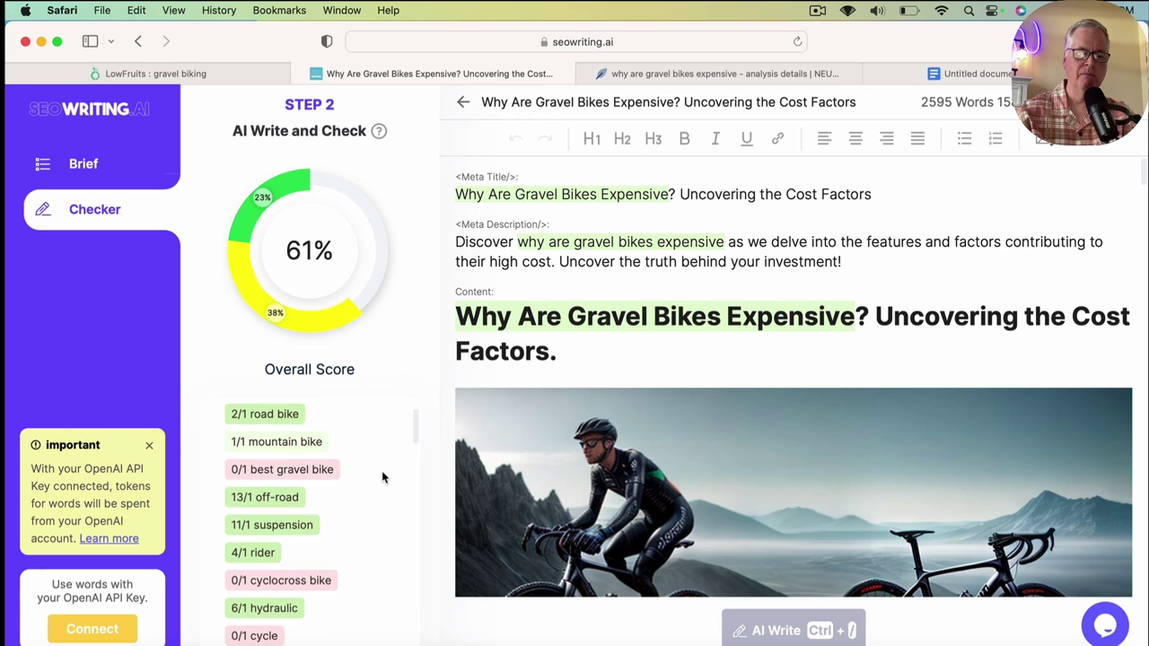
pyautogui.scroll(2, 382, 477)
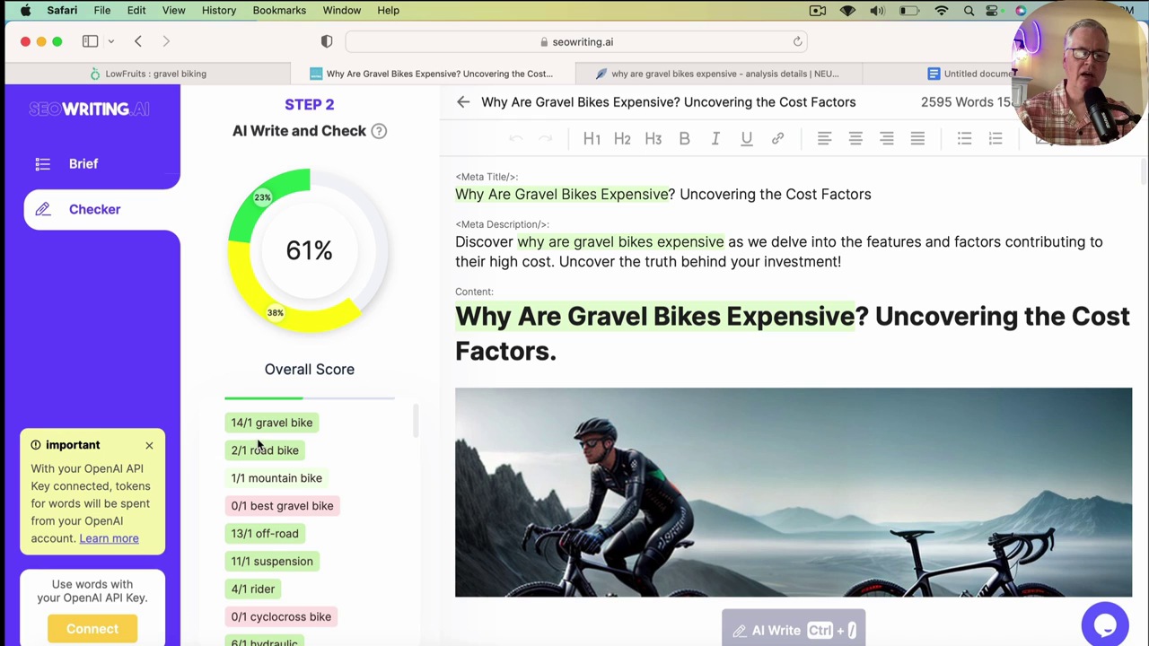
pyautogui.scroll(-2, 368, 482)
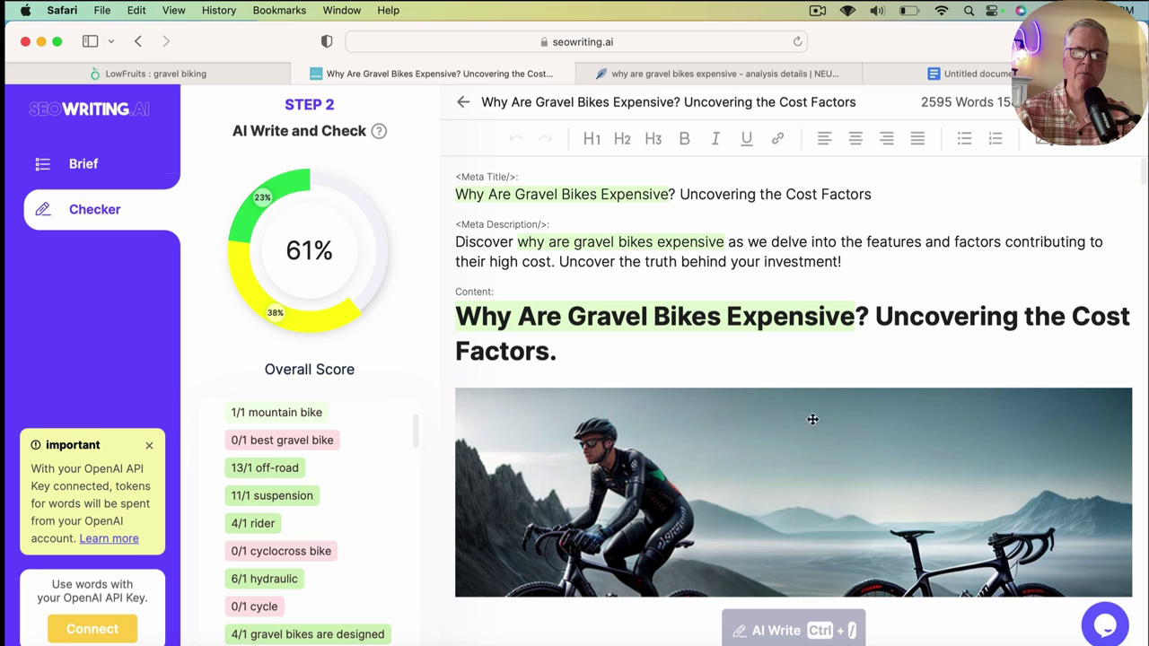
pyautogui.scroll(-2, 850, 434)
pyautogui.scroll(-5, 850, 434)
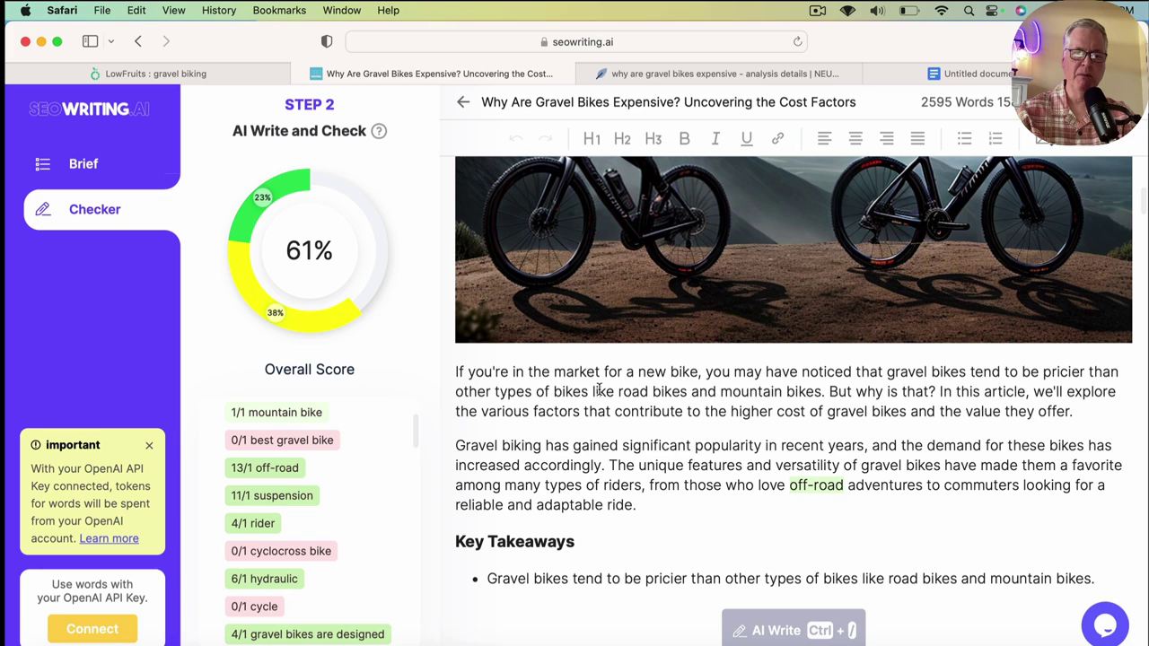
# - Replace 'a new bike' in the opening sentence with 'the best gravel bike'
pyautogui.moveTo(625, 372); pyautogui.dragTo(696, 371)
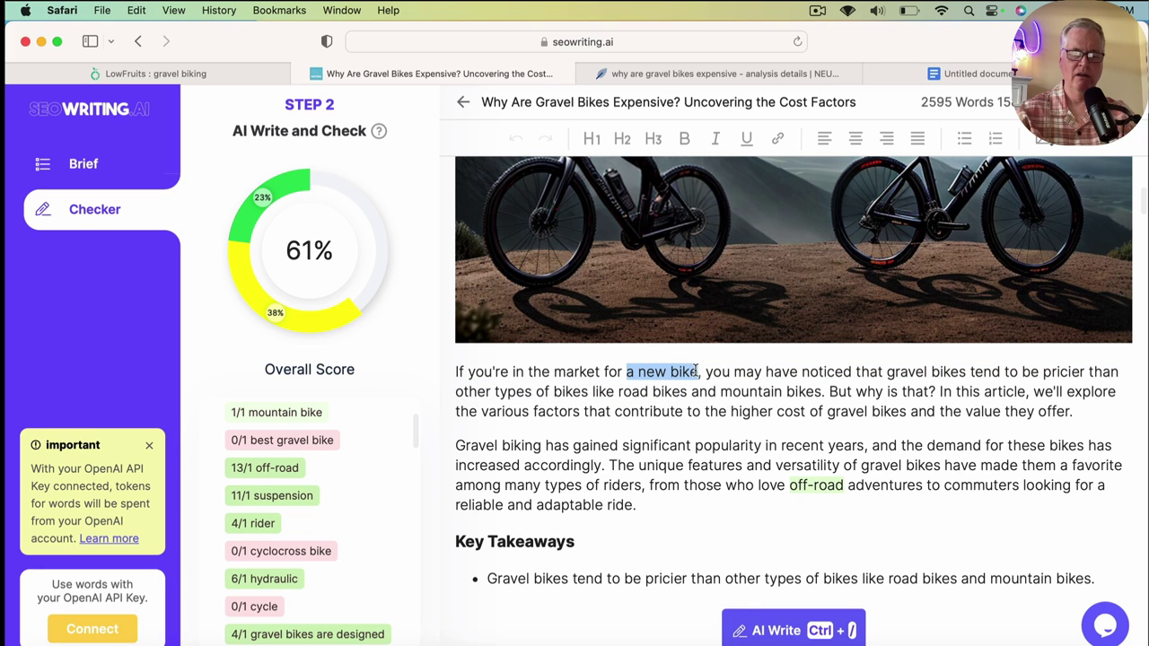
pyautogui.write('the bes')
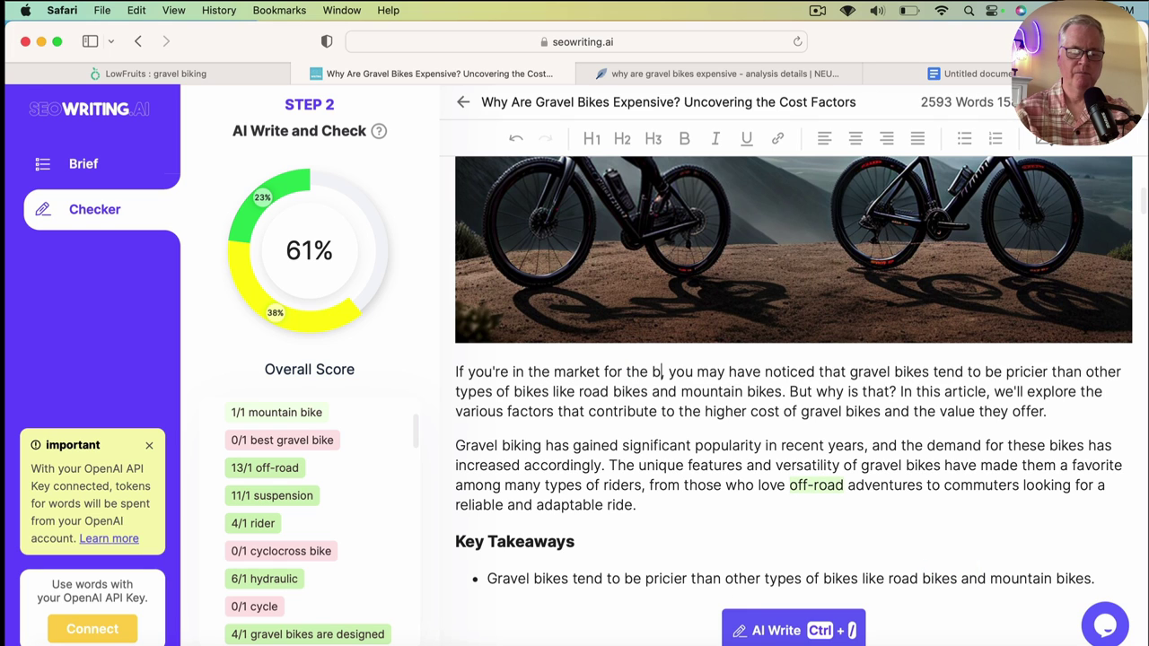
pyautogui.write('t grave')
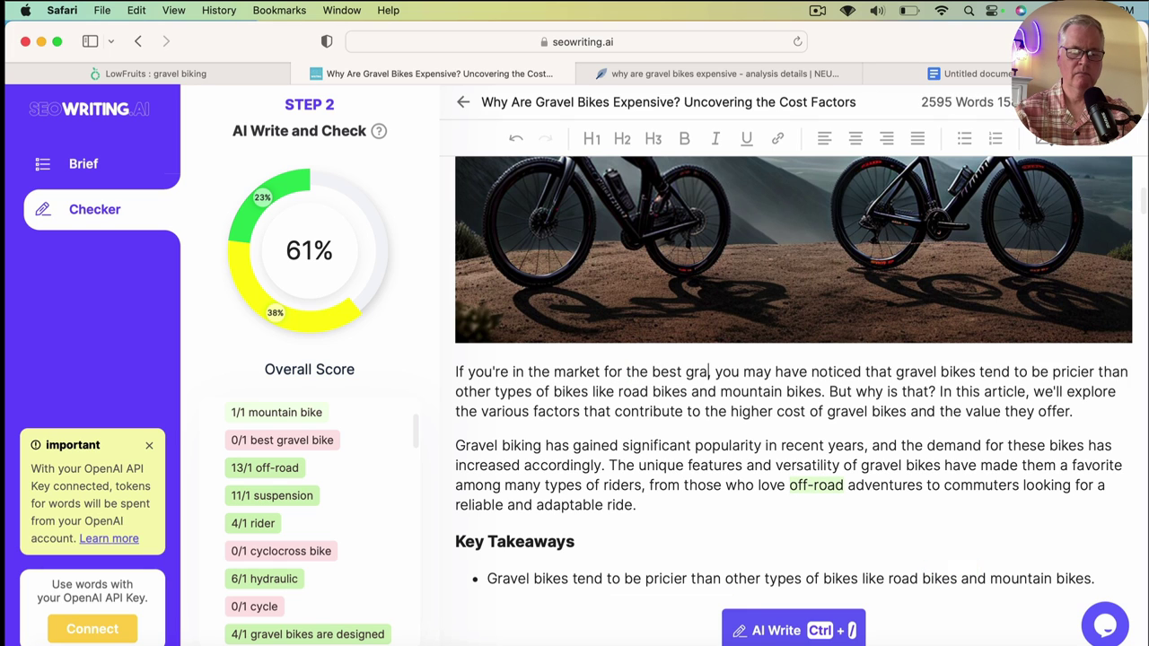
pyautogui.write('l bik')
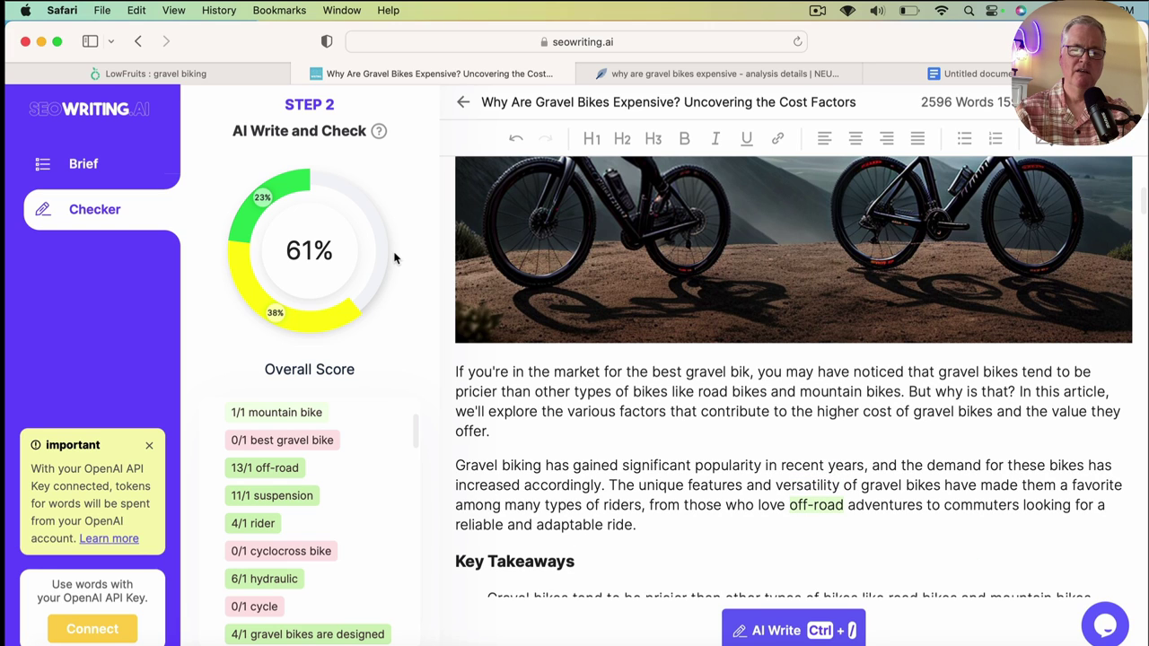
pyautogui.write('e')
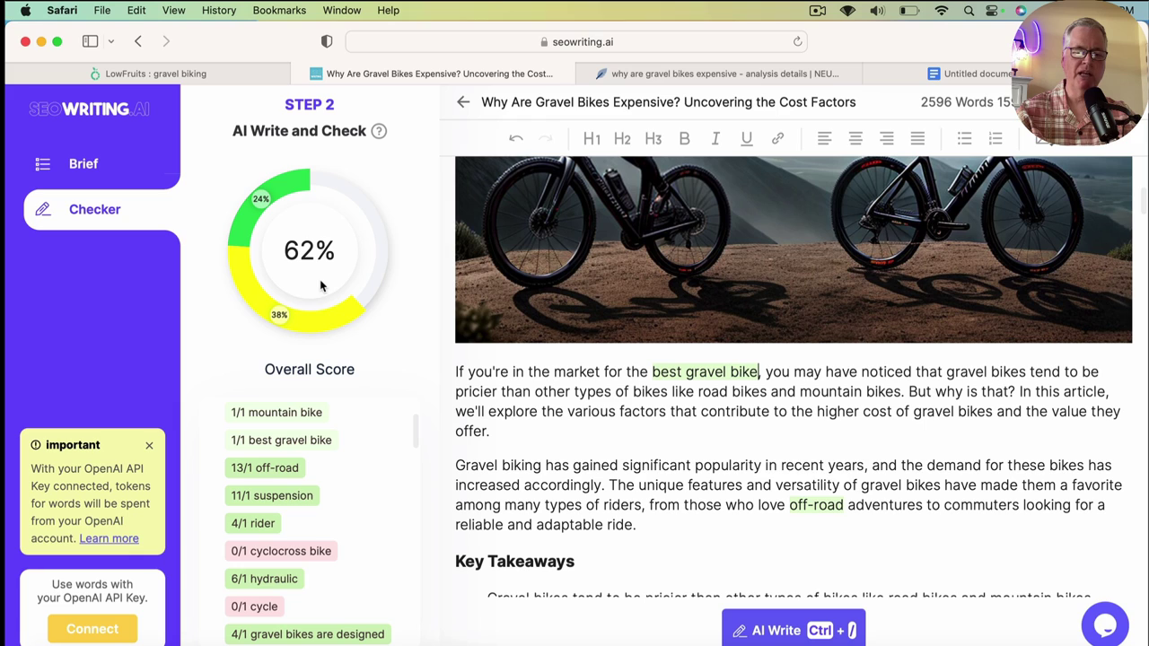
pyautogui.scroll(-2, 779, 436)
pyautogui.scroll(-8, 782, 437)
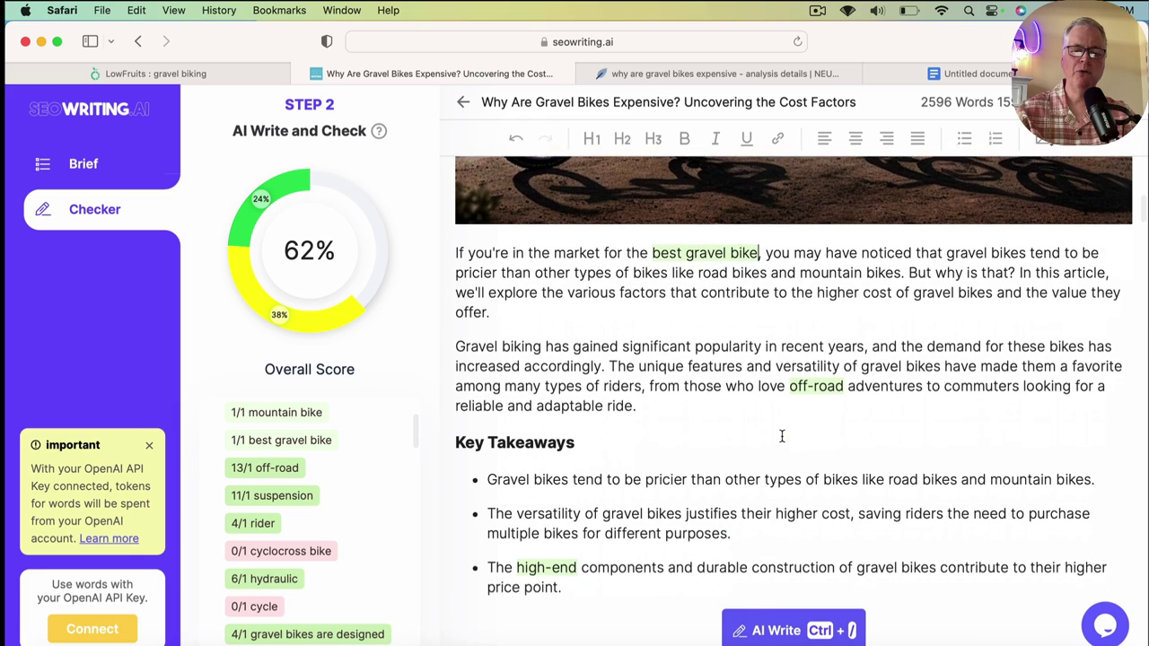
pyautogui.scroll(-6, 782, 437)
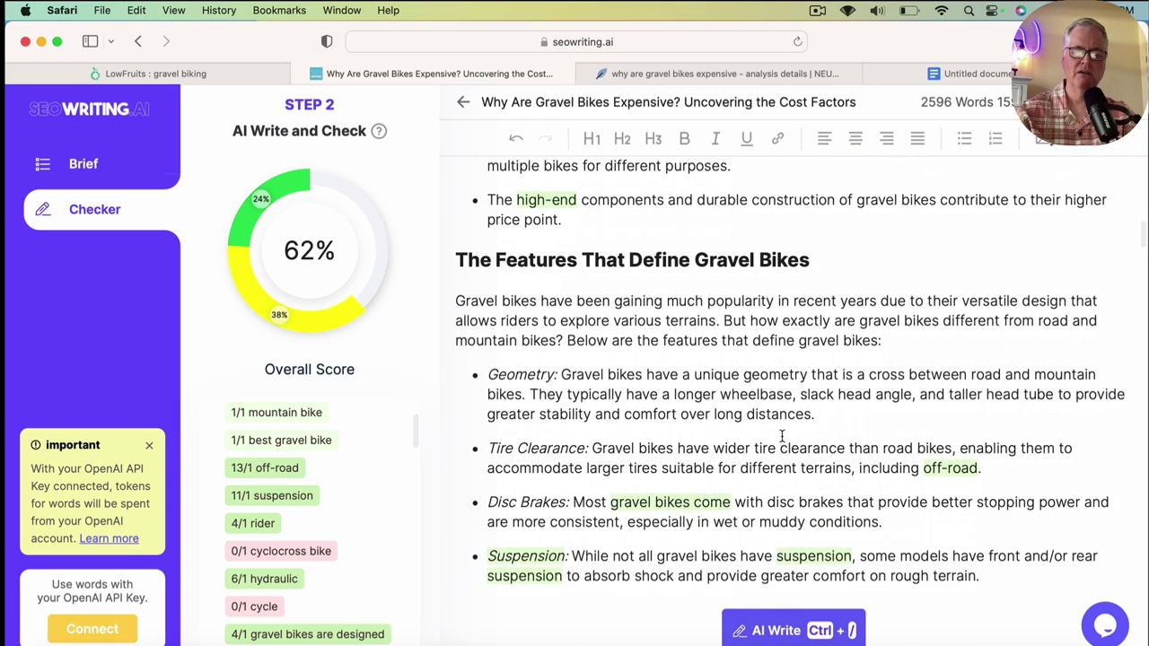
pyautogui.scroll(-5, 782, 437)
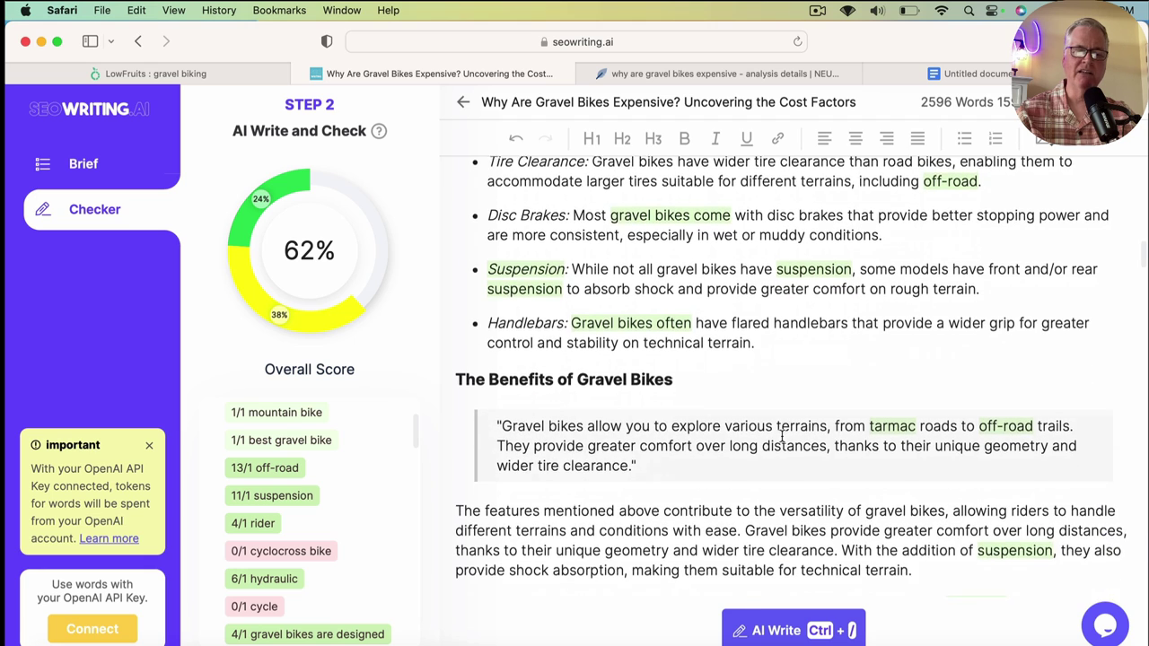
pyautogui.scroll(2, 782, 437)
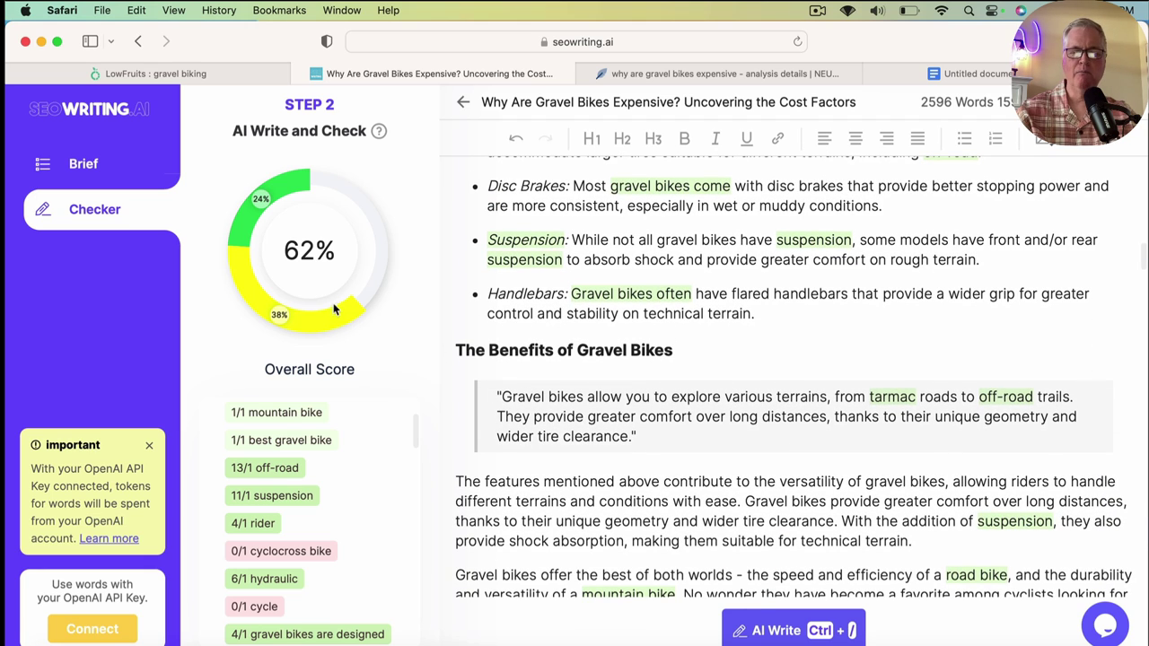
pyautogui.scroll(-5, 624, 357)
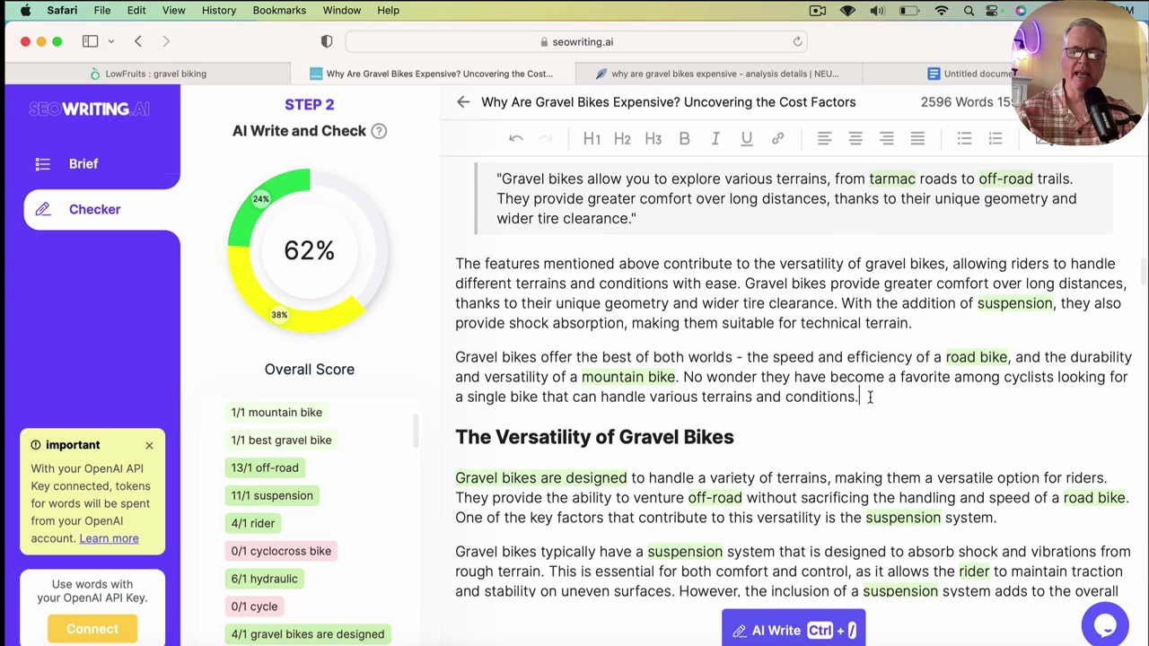
# - Insert the pasted question 'Can a mountain bike be used as a gravel bike' as an H2 heading
pyautogui.press('Return')
pyautogui.press('Return')
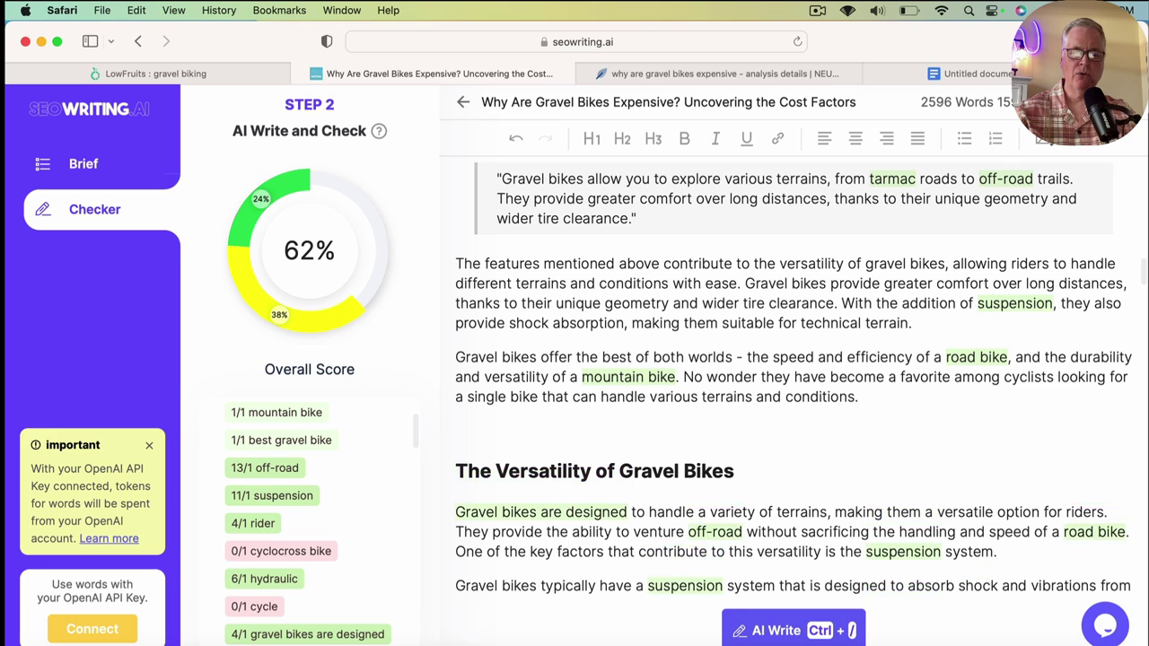
pyautogui.click(585, 435)
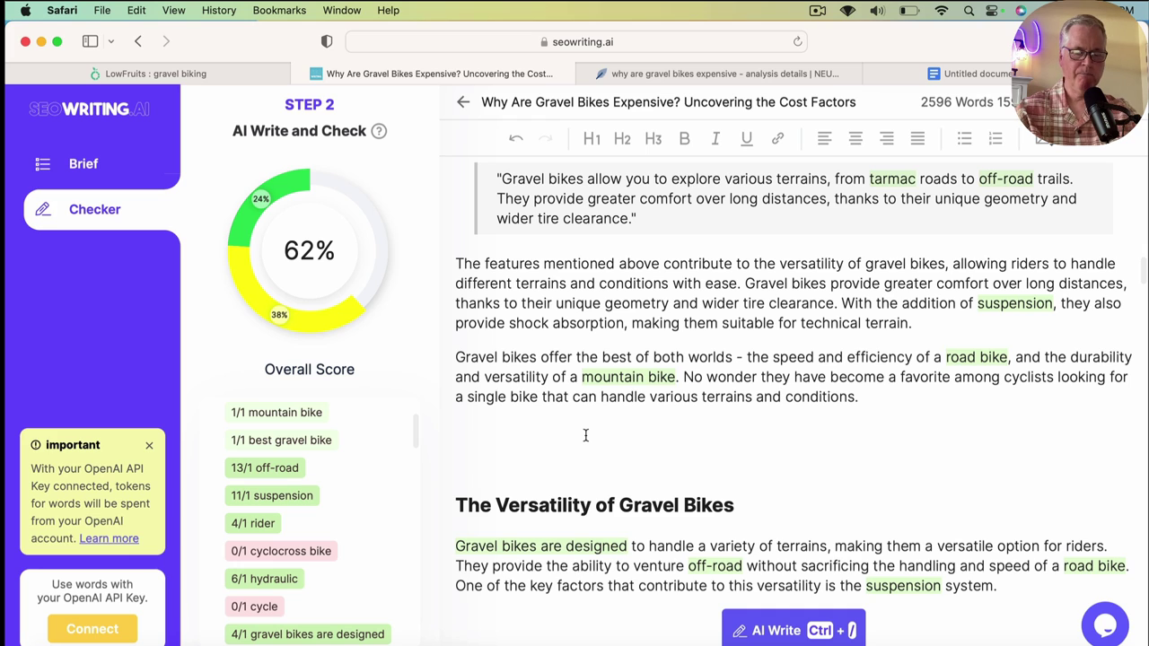
pyautogui.write('Can a mountain bike be used as a gravel bike')
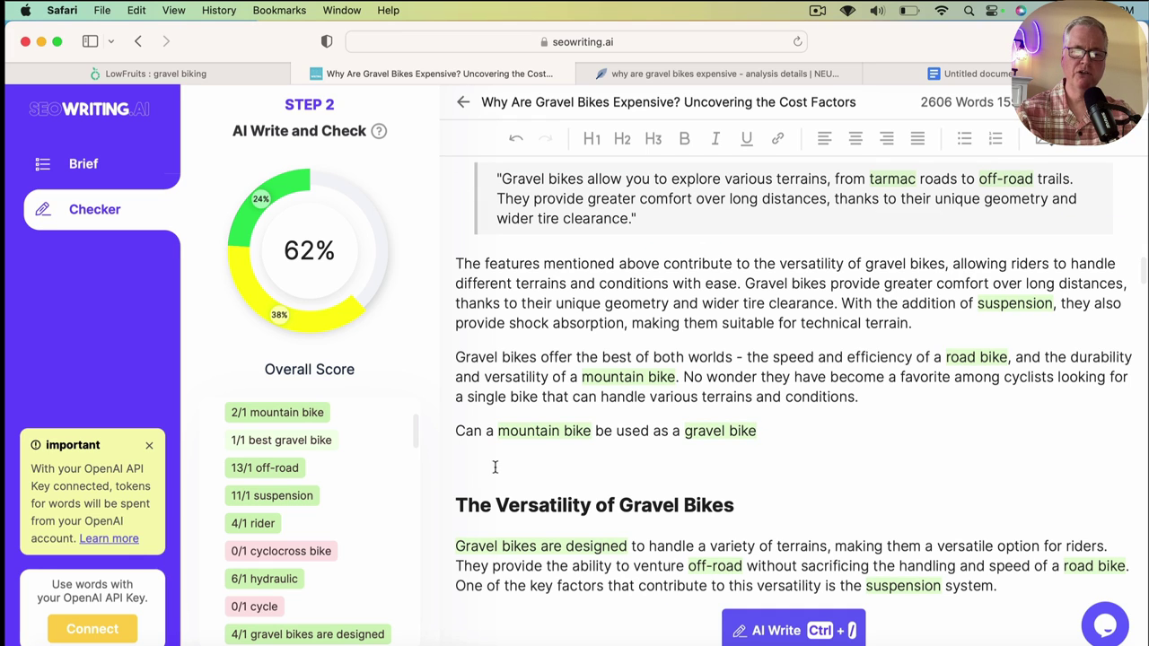
pyautogui.click(619, 432)
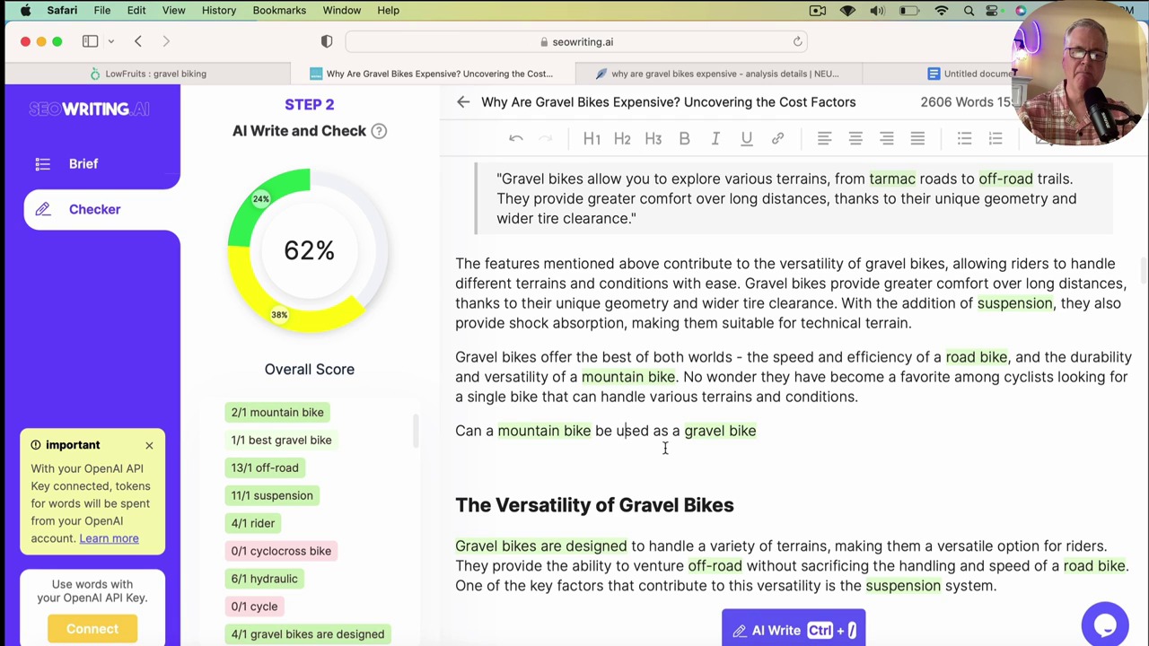
pyautogui.click(626, 144)
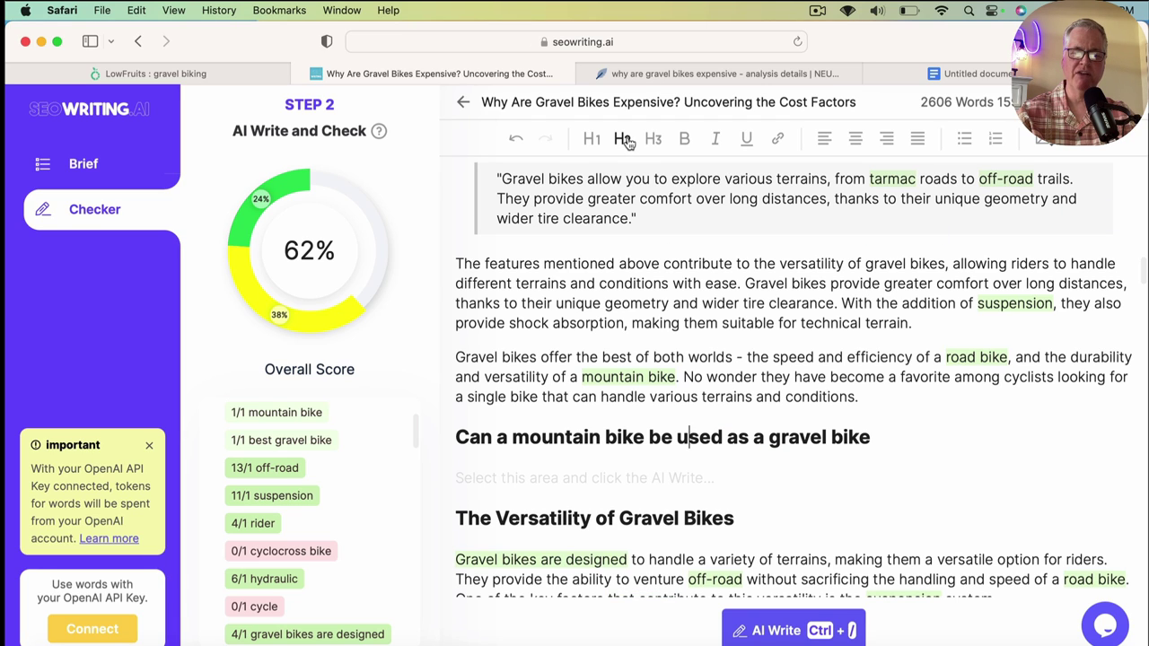
pyautogui.click(460, 480)
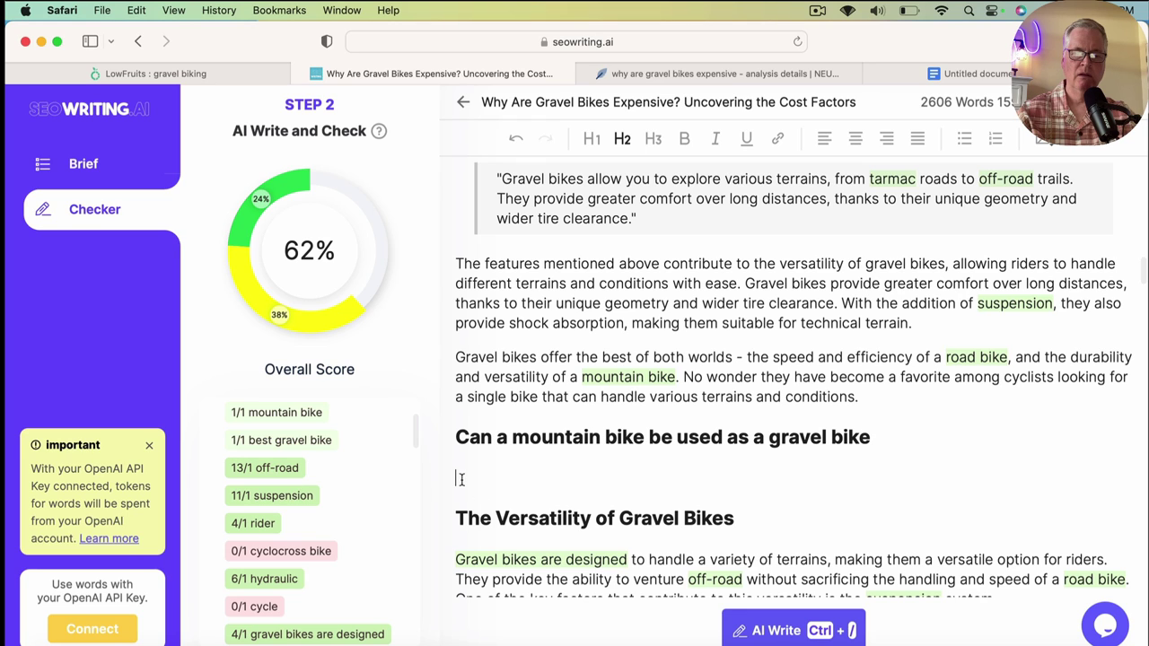
# - Generate AI-written paragraphs under the mountain bike heading, bringing the article to 2915 words
pyautogui.click(775, 635)
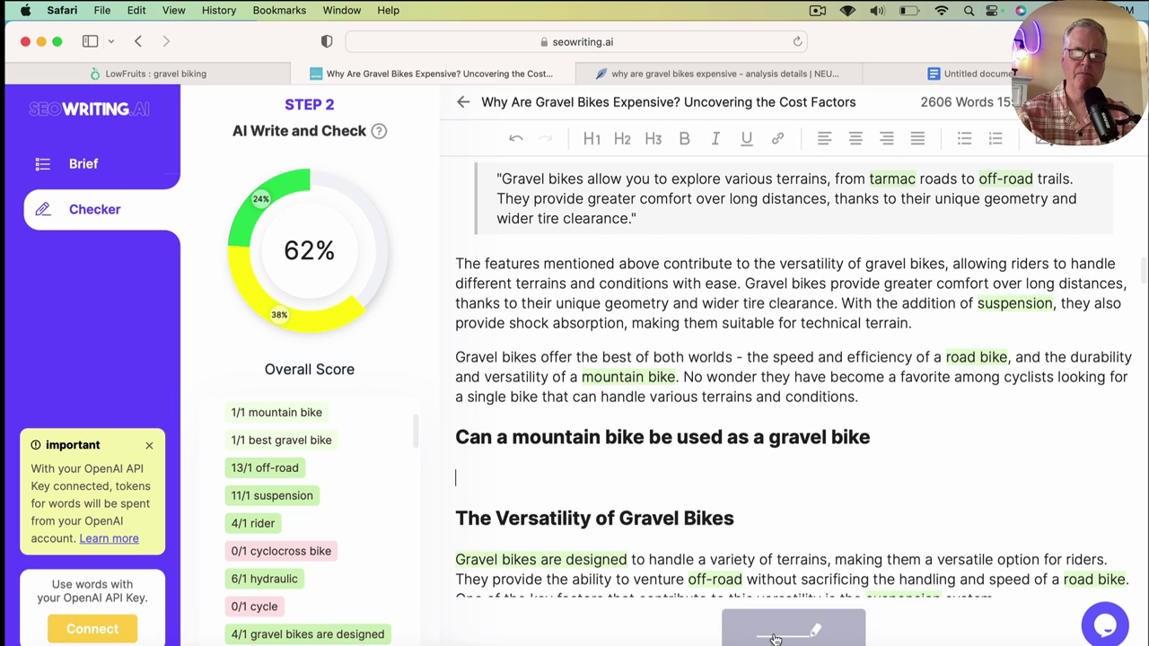
pyautogui.scroll(-3, 809, 329)
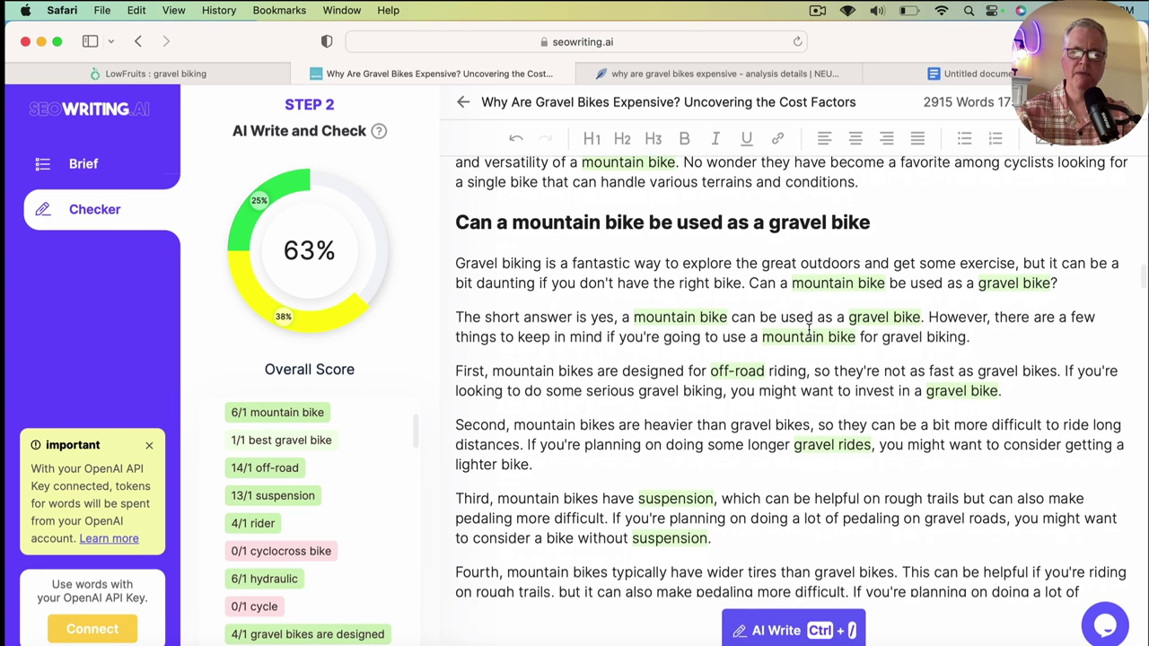
pyautogui.scroll(-3, 809, 329)
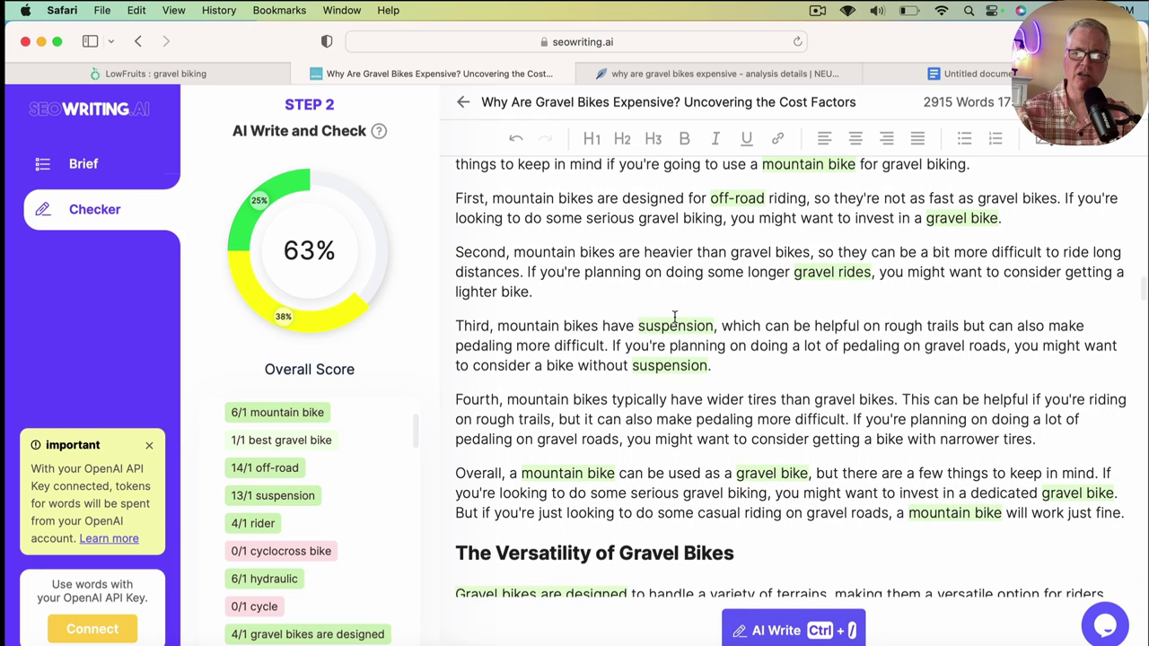
pyautogui.scroll(3, 675, 314)
pyautogui.scroll(2, 675, 314)
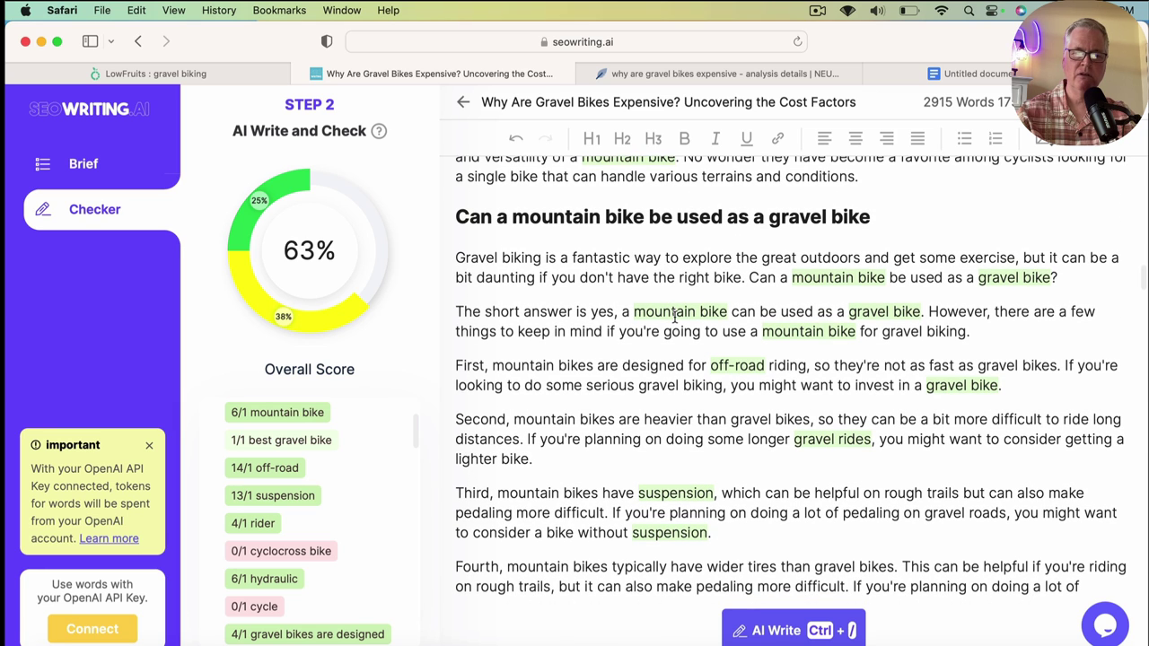
pyautogui.scroll(-1, 497, 272)
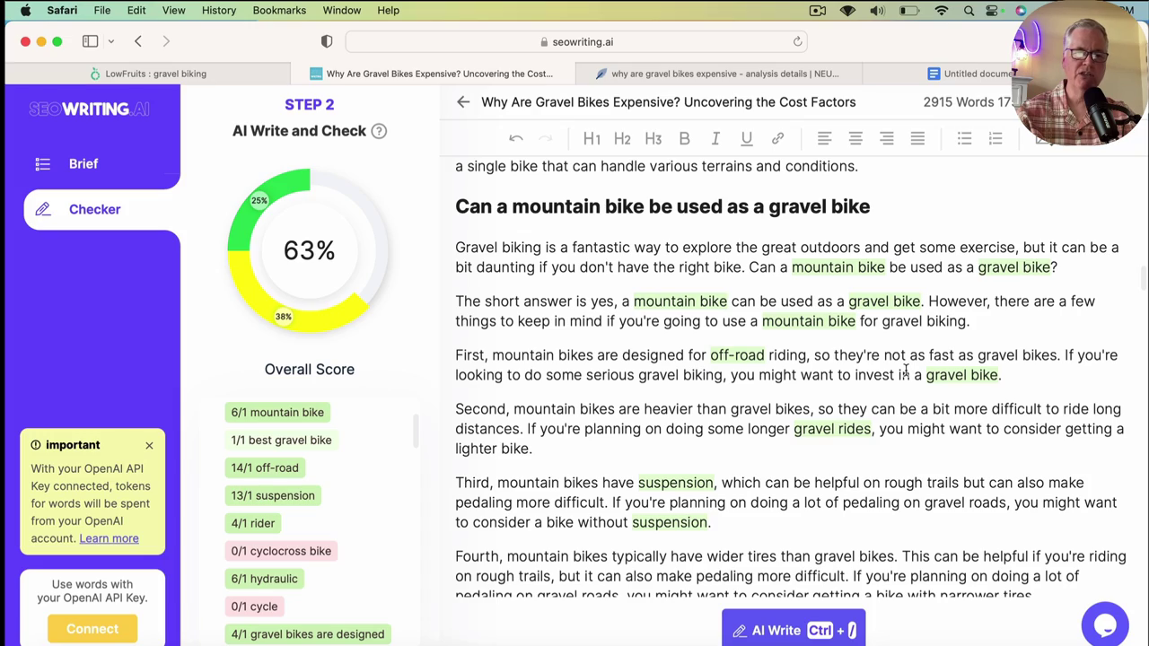
pyautogui.scroll(20, 905, 371)
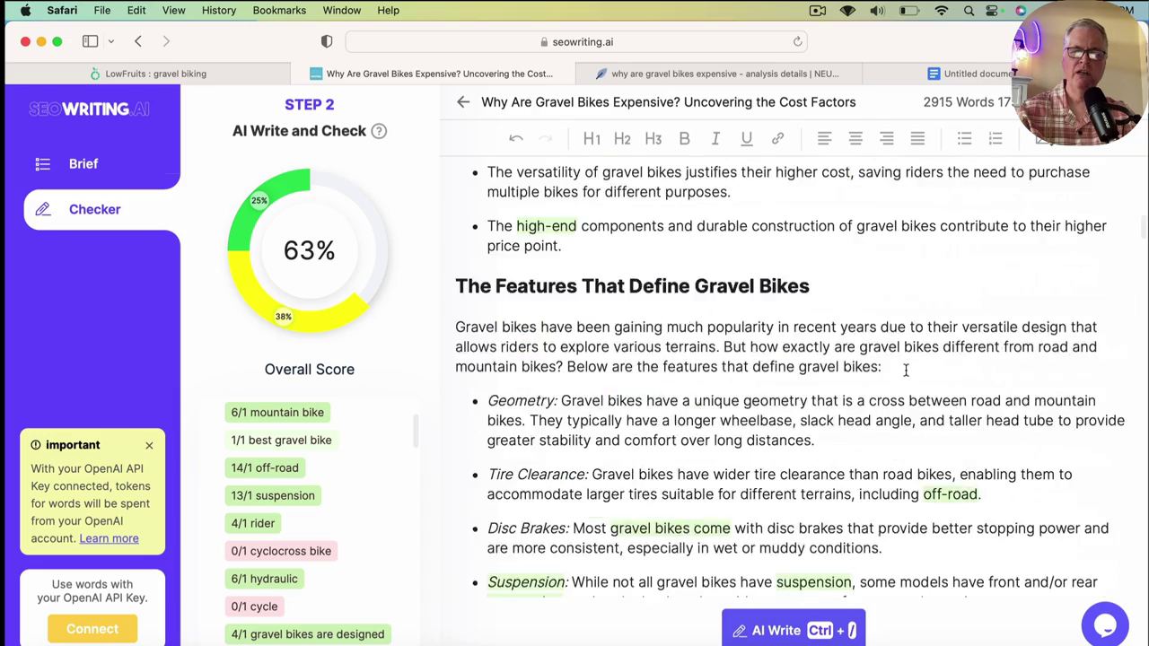
pyautogui.scroll(2, 904, 370)
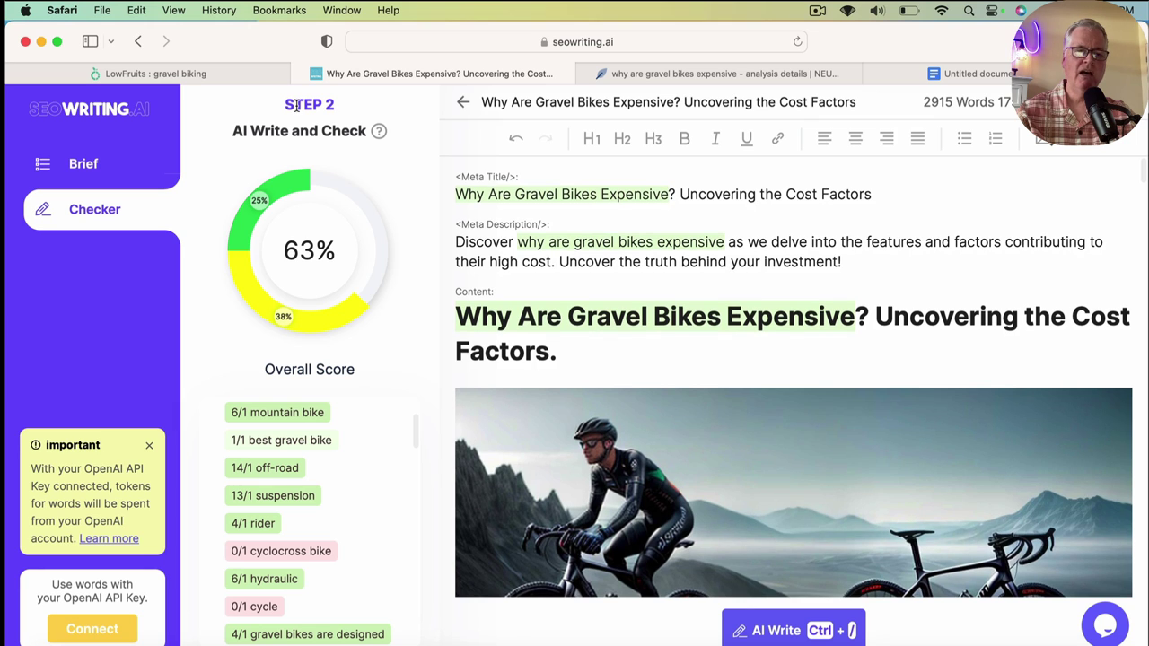
# - Copy the whole article from the generation results page and switch to NeuronWriter
pyautogui.click(137, 41)
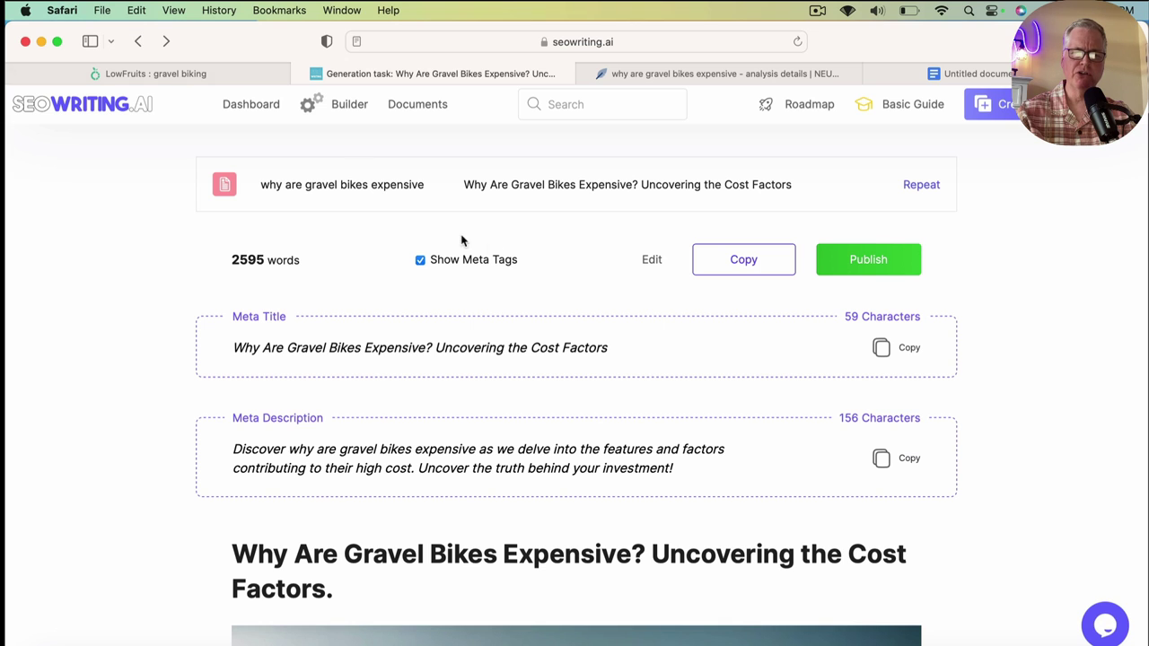
pyautogui.click(735, 262)
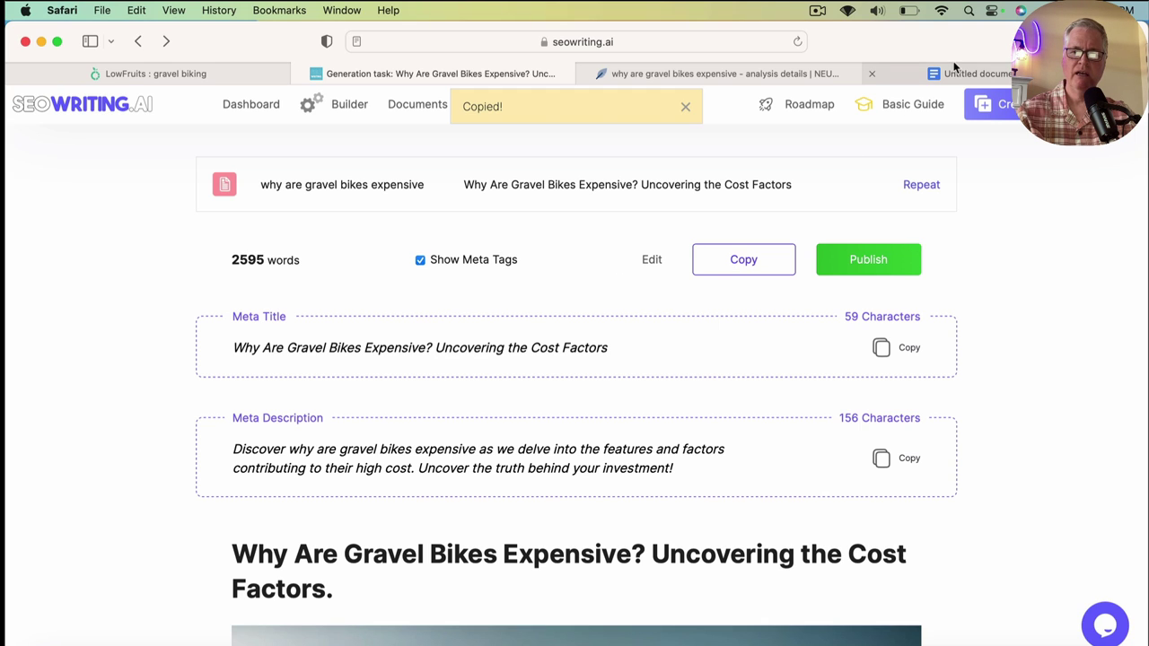
pyautogui.click(659, 75)
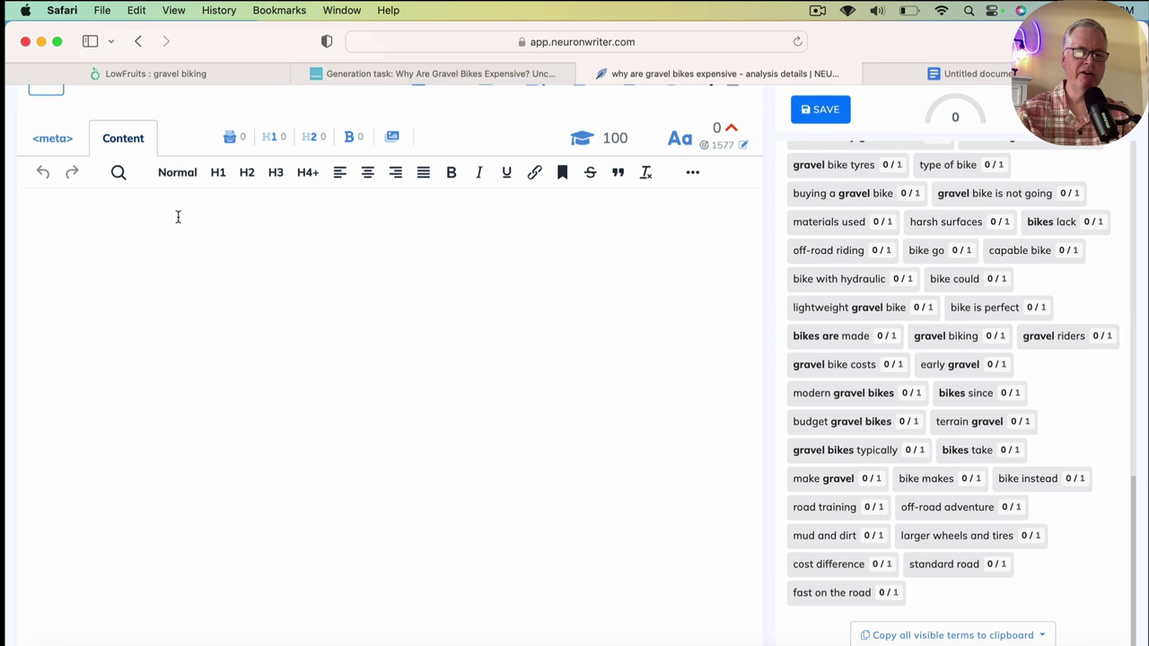
# - Paste the article into NeuronWriter's content editor and select its full H1 heading
pyautogui.scroll(15, 975, 284)
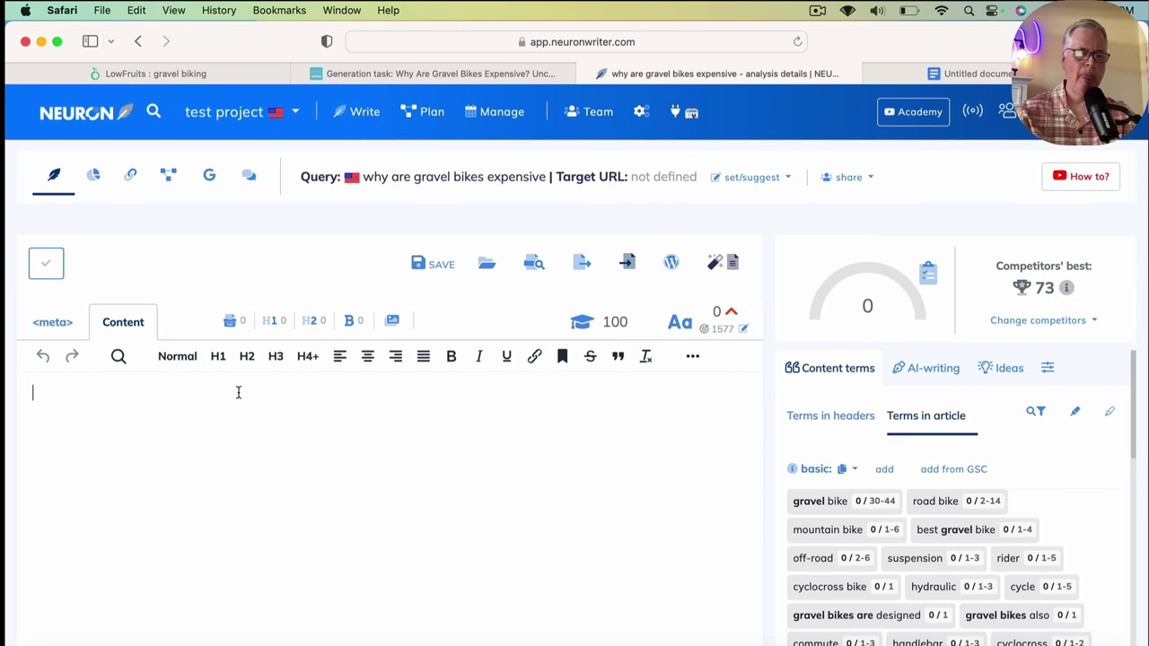
pyautogui.press('super+v')
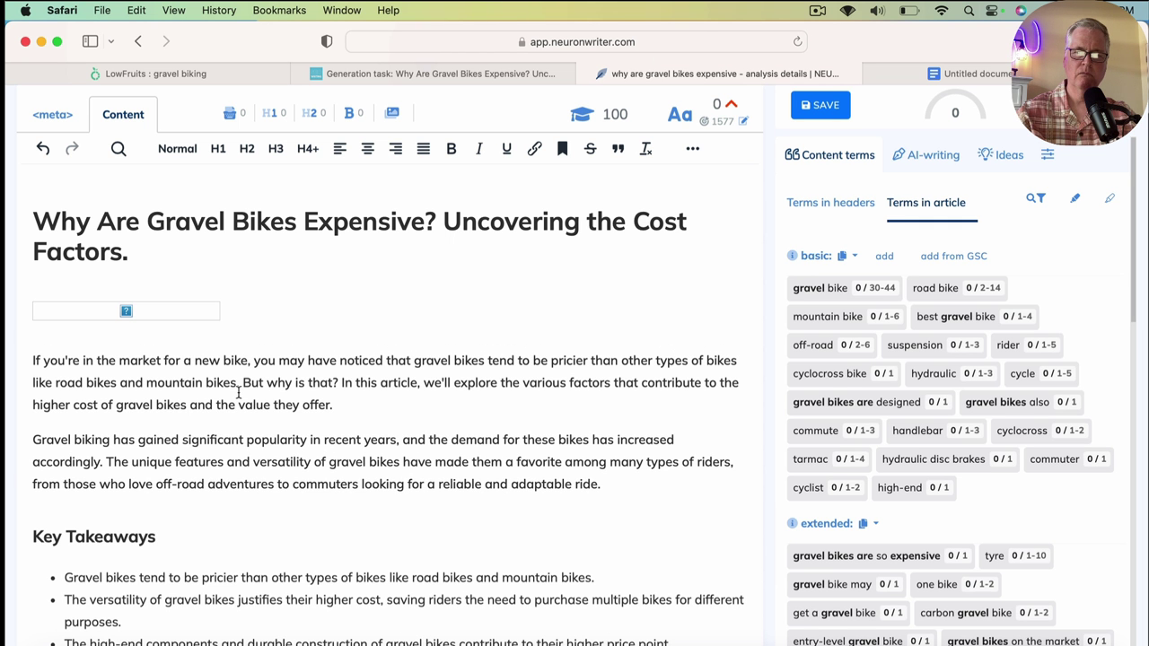
pyautogui.scroll(4, 794, 365)
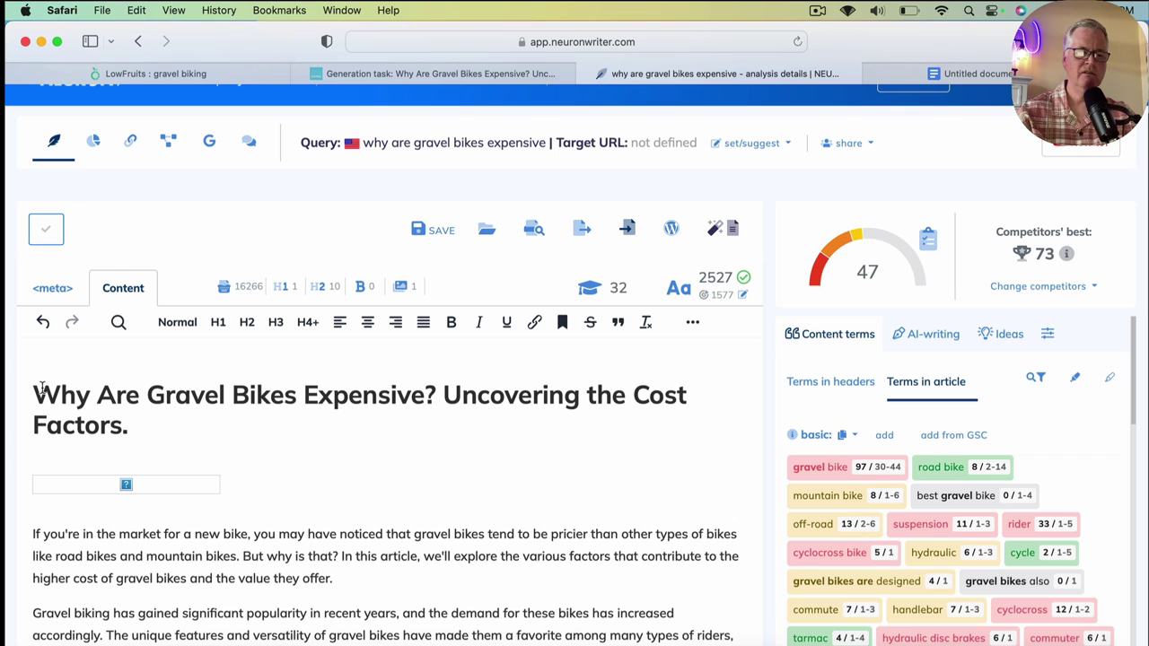
pyautogui.moveTo(36, 388); pyautogui.dragTo(133, 423)
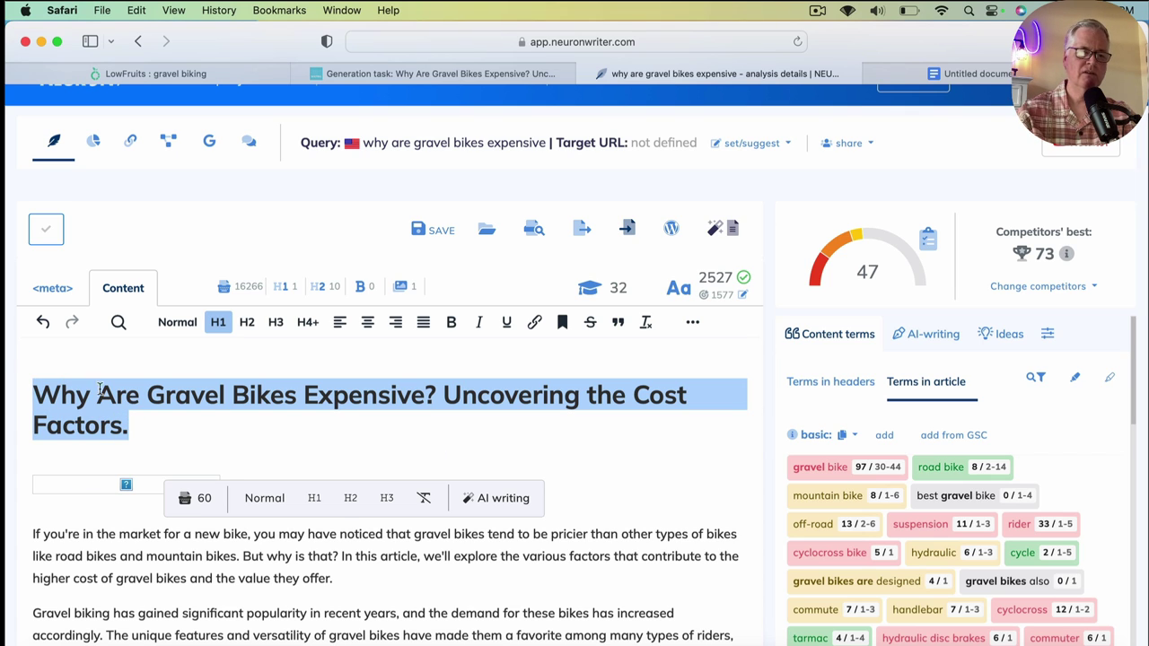
# - Paste the article heading into NeuronWriter's meta Title field, raising the content score to 66
pyautogui.click(58, 298)
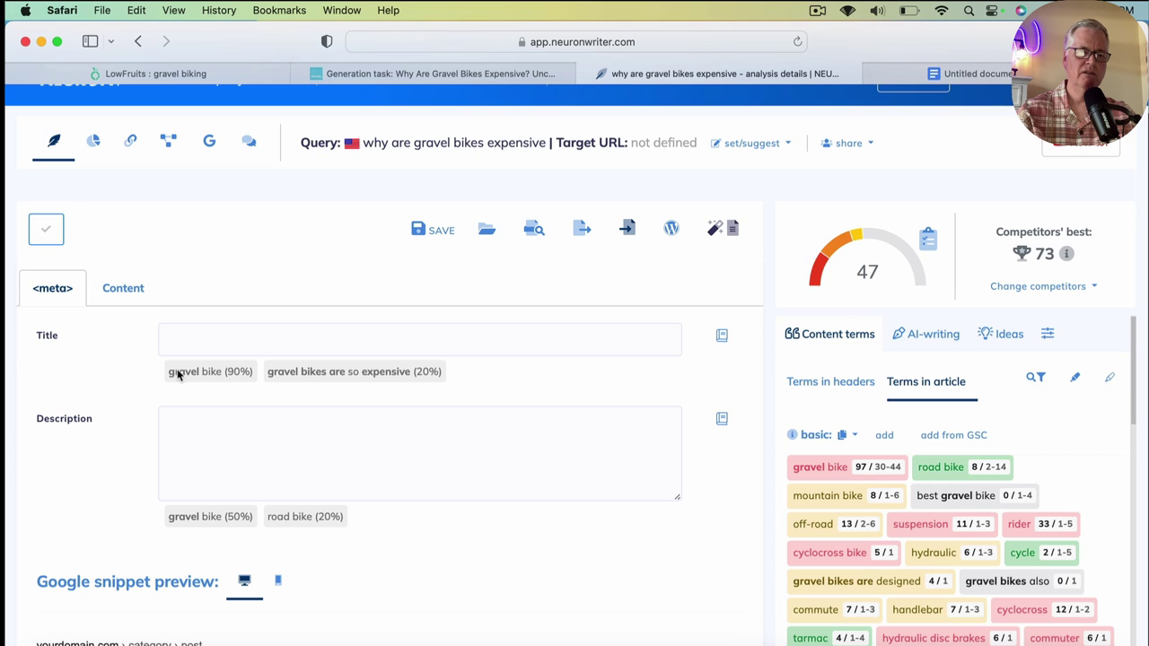
pyautogui.click(230, 342)
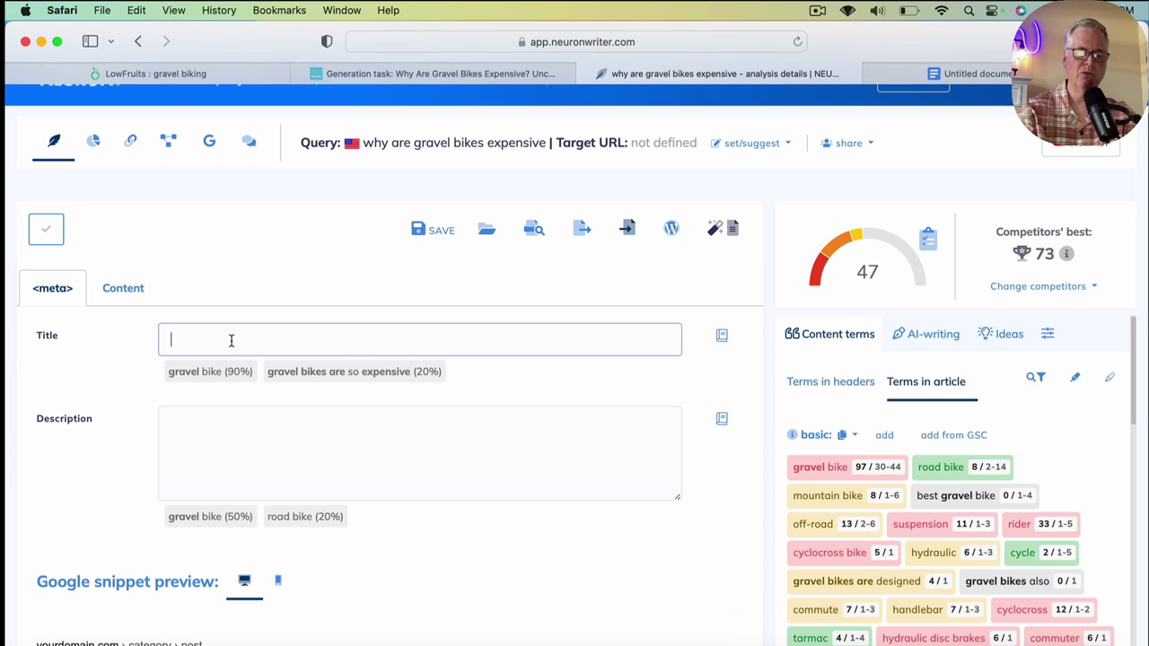
pyautogui.press('super+v')
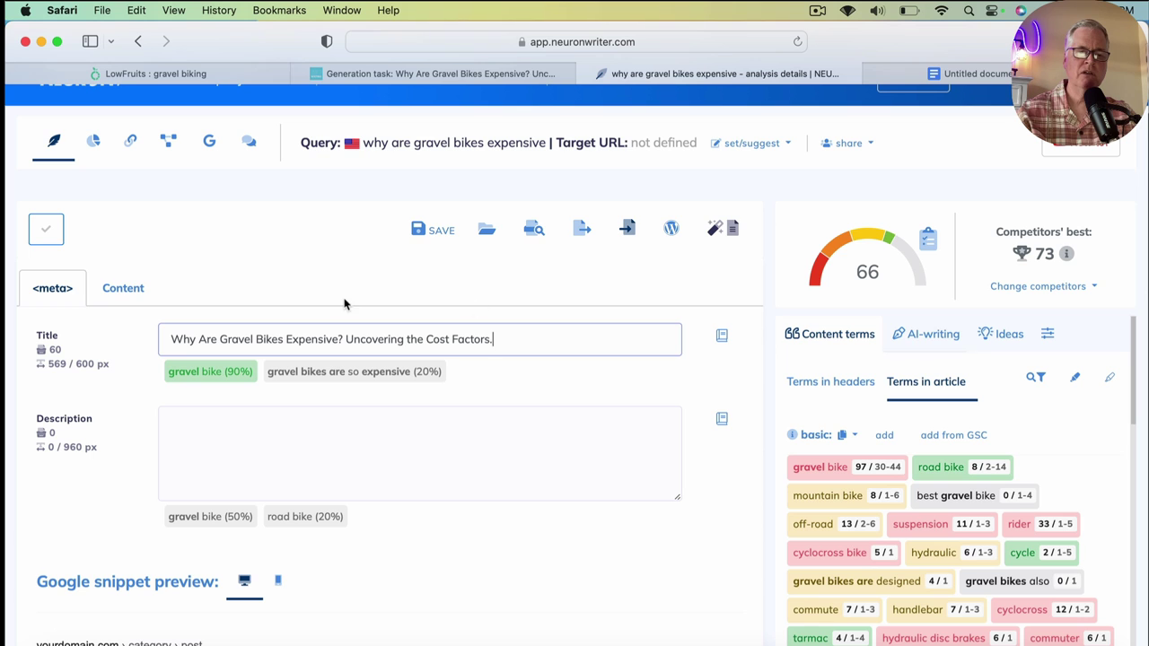
pyautogui.click(115, 288)
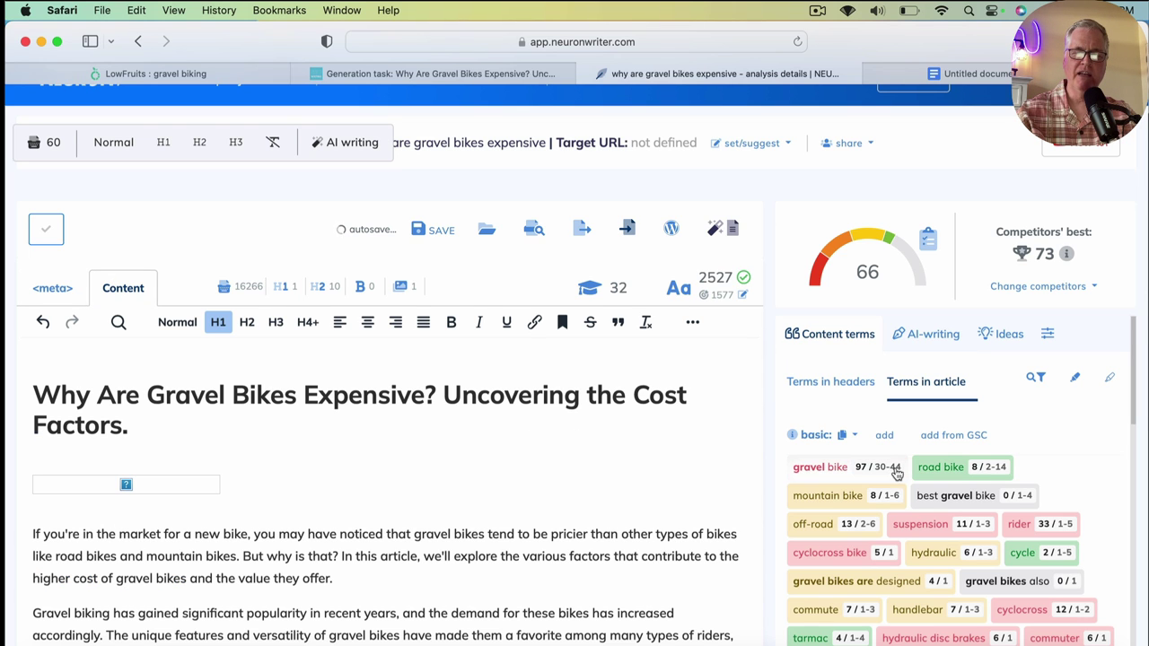
# - Switch the term panel to Terms in headers and review the suggested H1 and H2 terms
pyautogui.scroll(-2, 896, 474)
pyautogui.scroll(1, 879, 422)
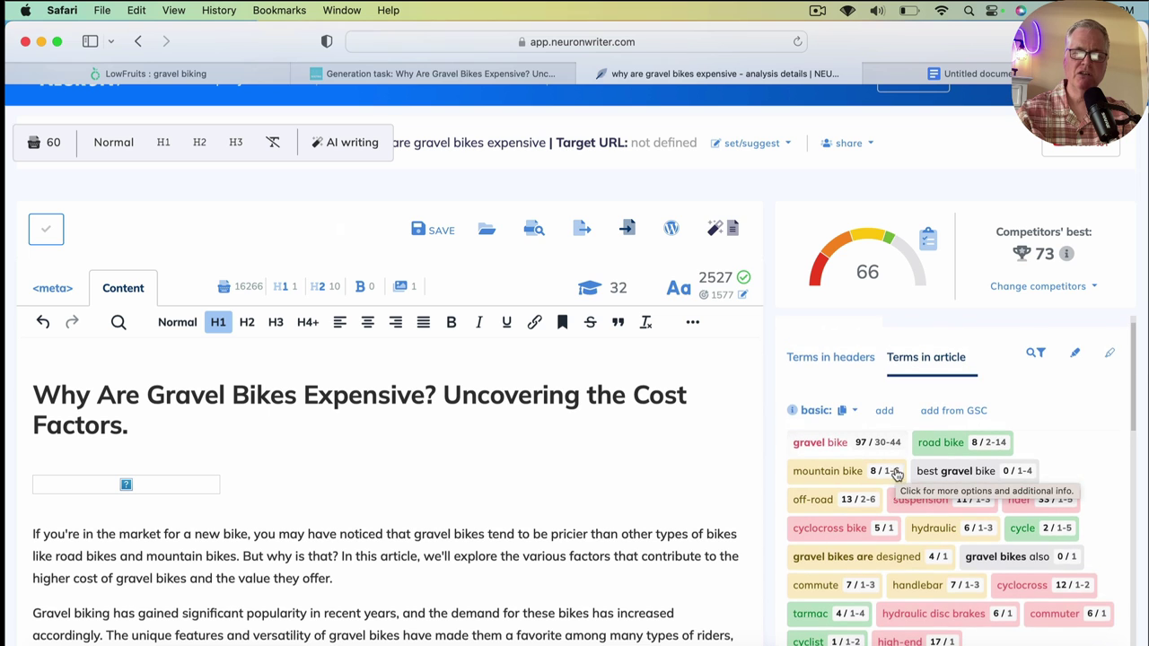
pyautogui.click(864, 365)
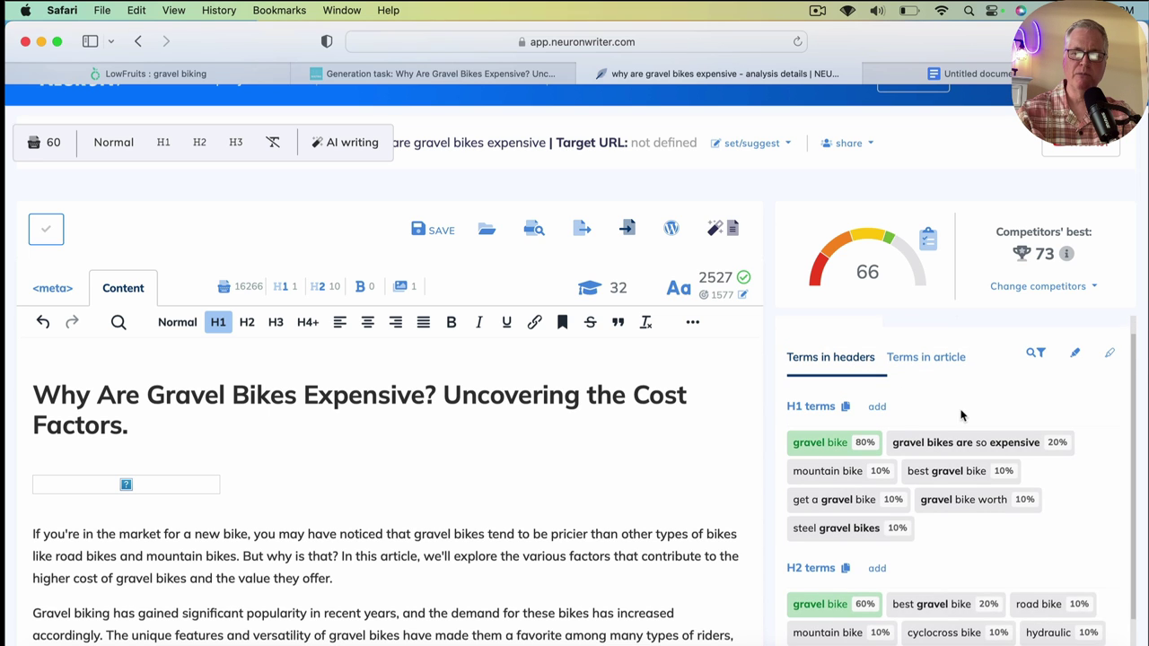
pyautogui.scroll(-4, 960, 415)
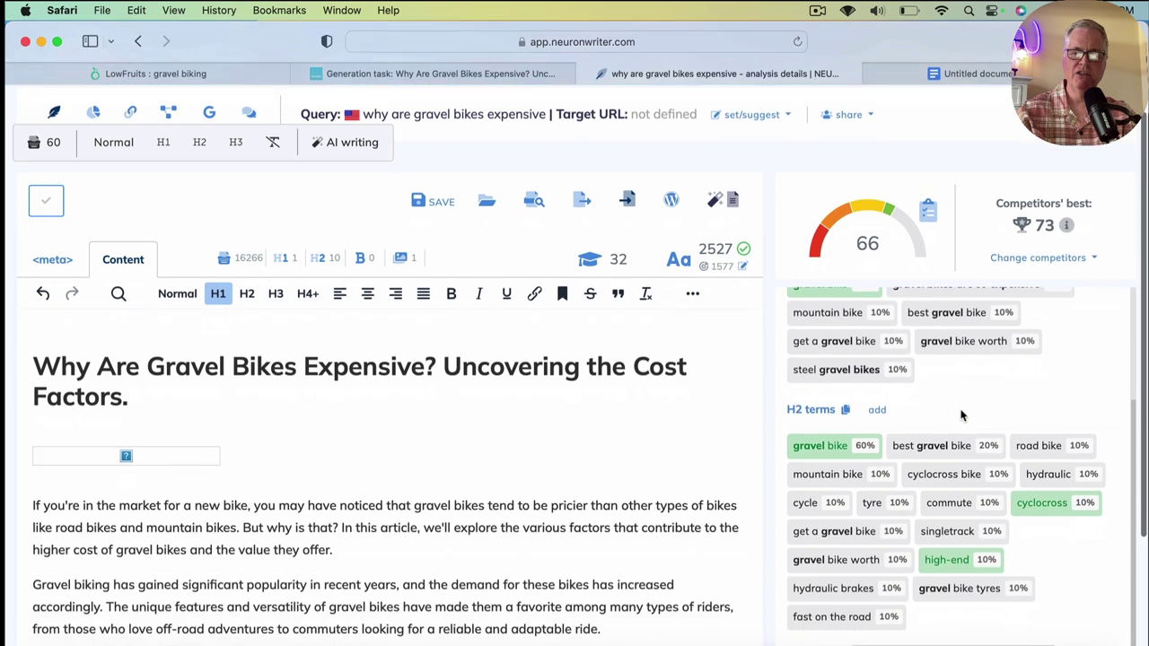
pyautogui.scroll(-2, 961, 414)
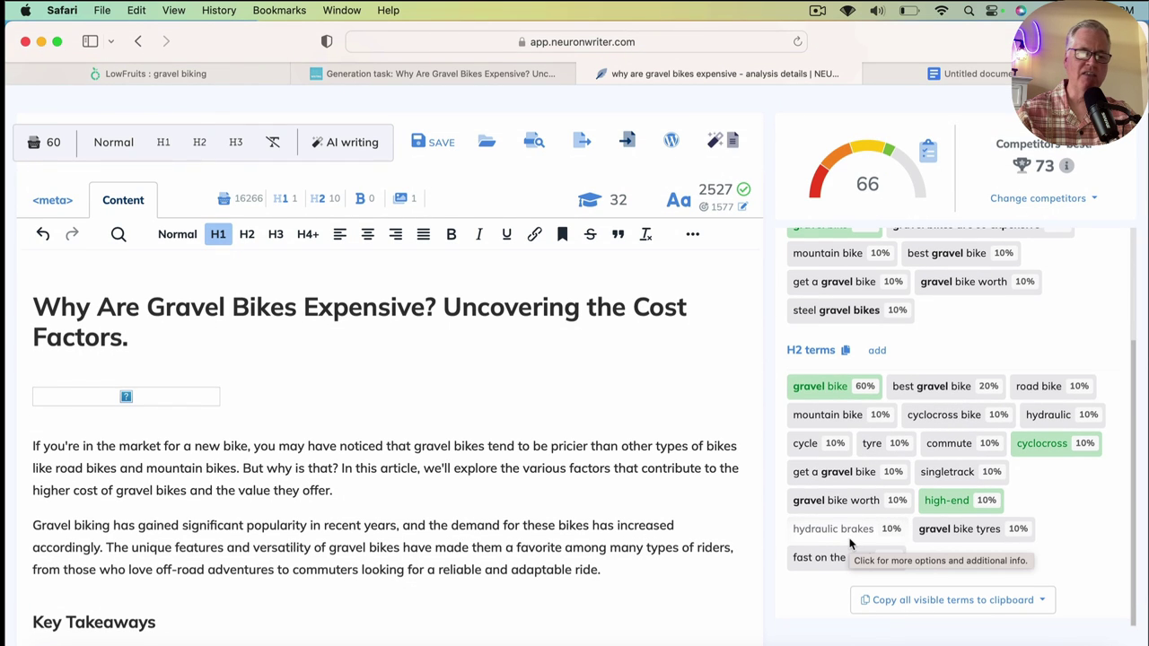
pyautogui.scroll(-2, 531, 579)
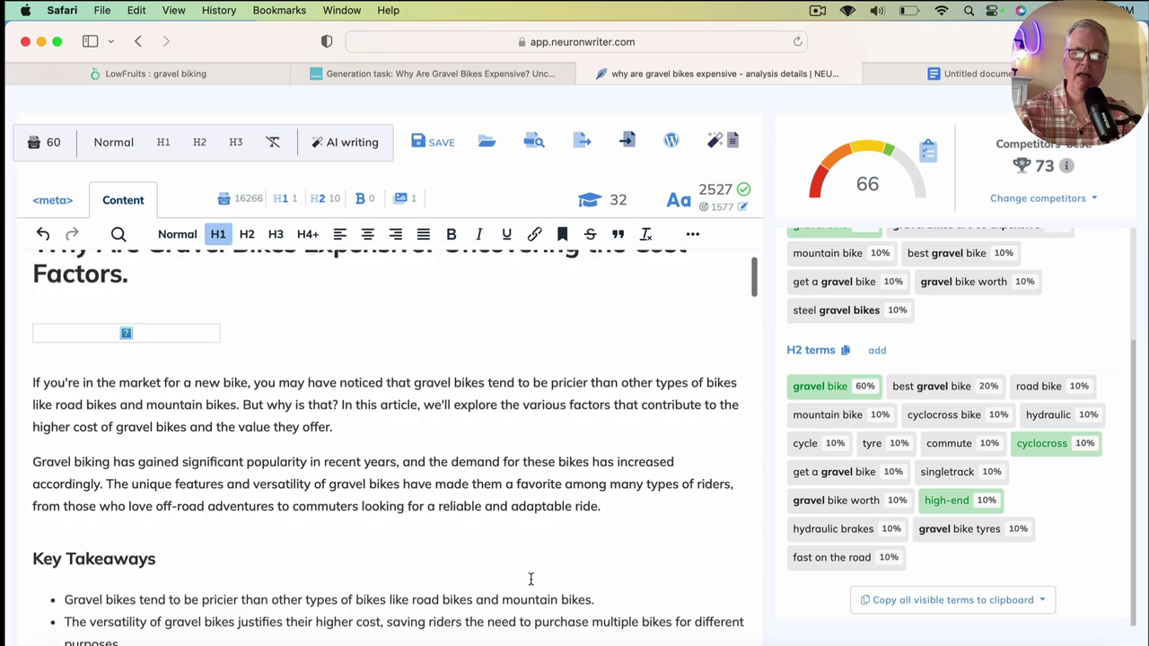
pyautogui.scroll(-5, 530, 579)
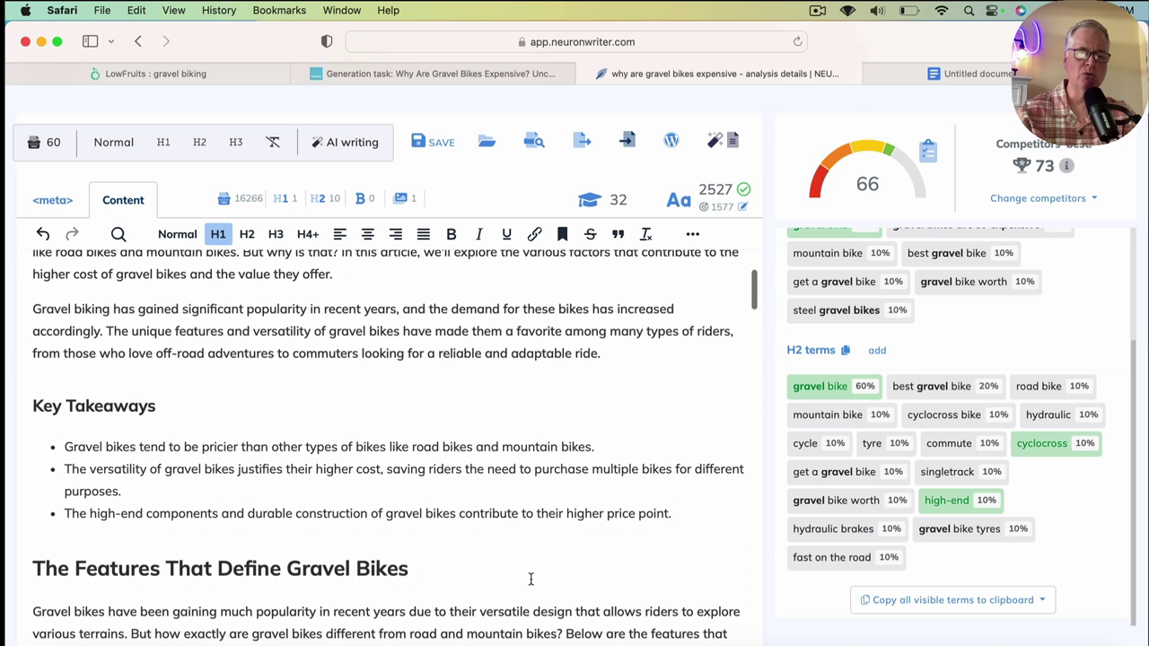
pyautogui.scroll(7, 531, 579)
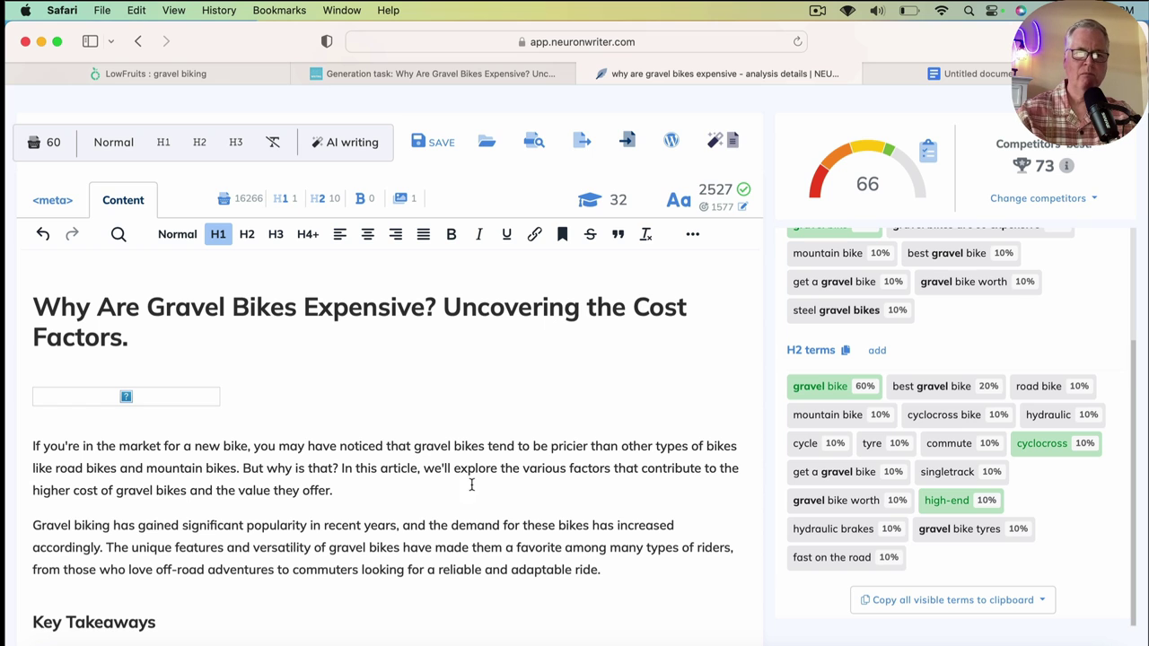
# - Check the generated article's meta title, then bring up the SEOWriting.ai home page in Chrome
pyautogui.click(465, 79)
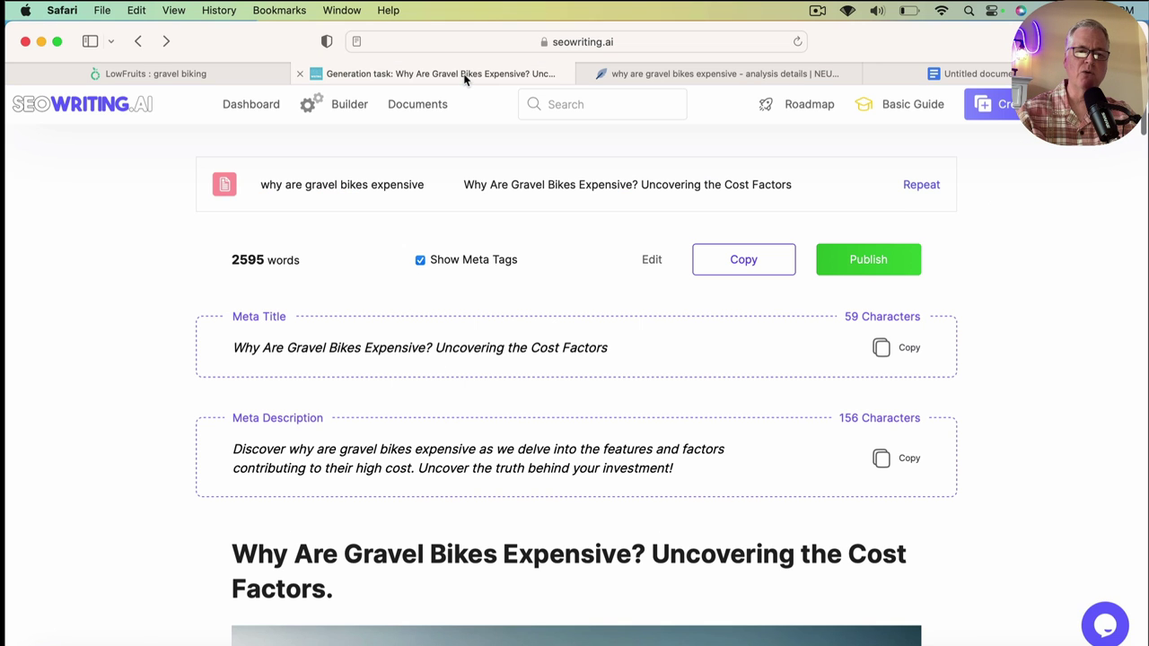
pyautogui.click(680, 72)
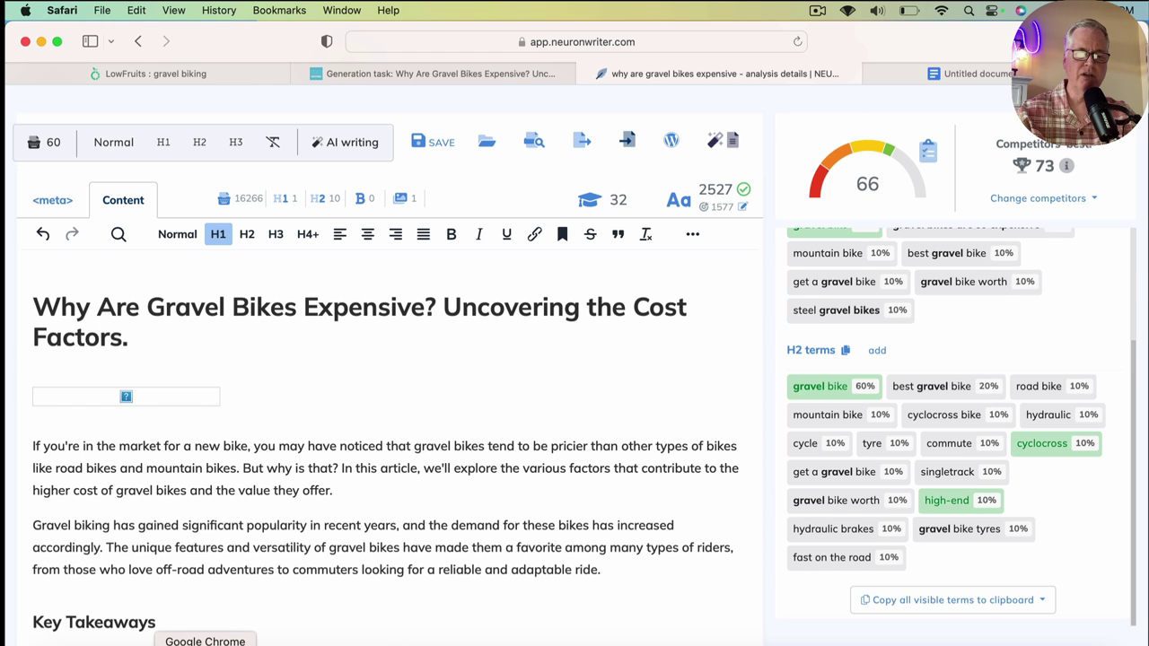
pyautogui.click(205, 643)
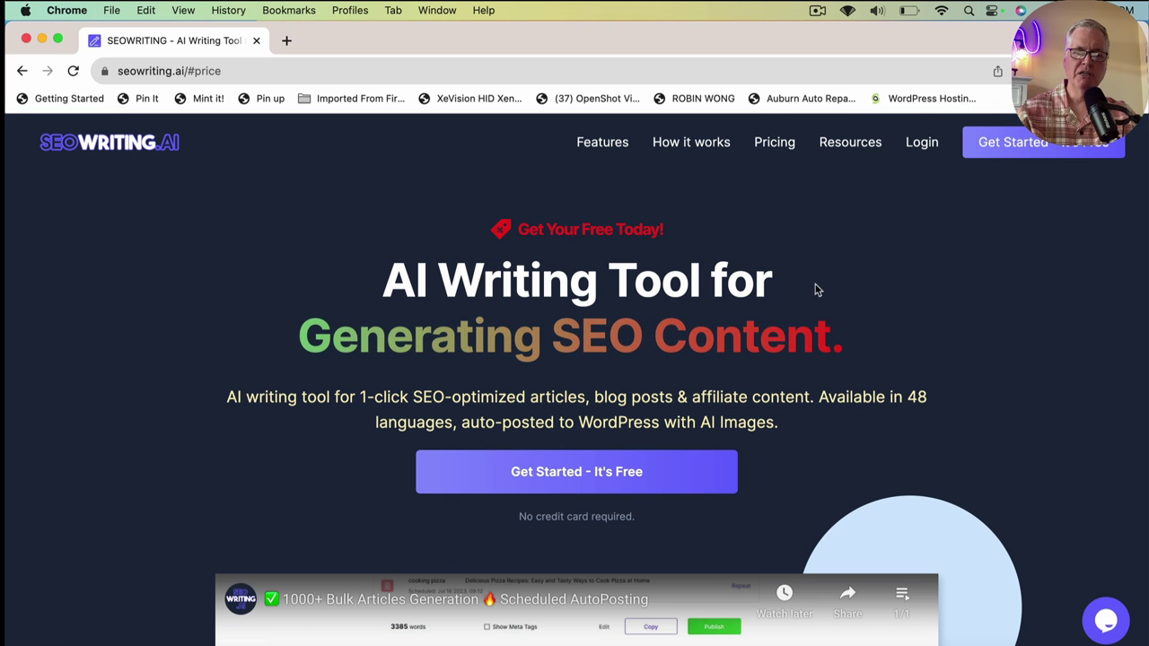
# - Switch the pricing plans to yearly billing, showing Pro at $12/month billed $144/year
pyautogui.click(789, 146)
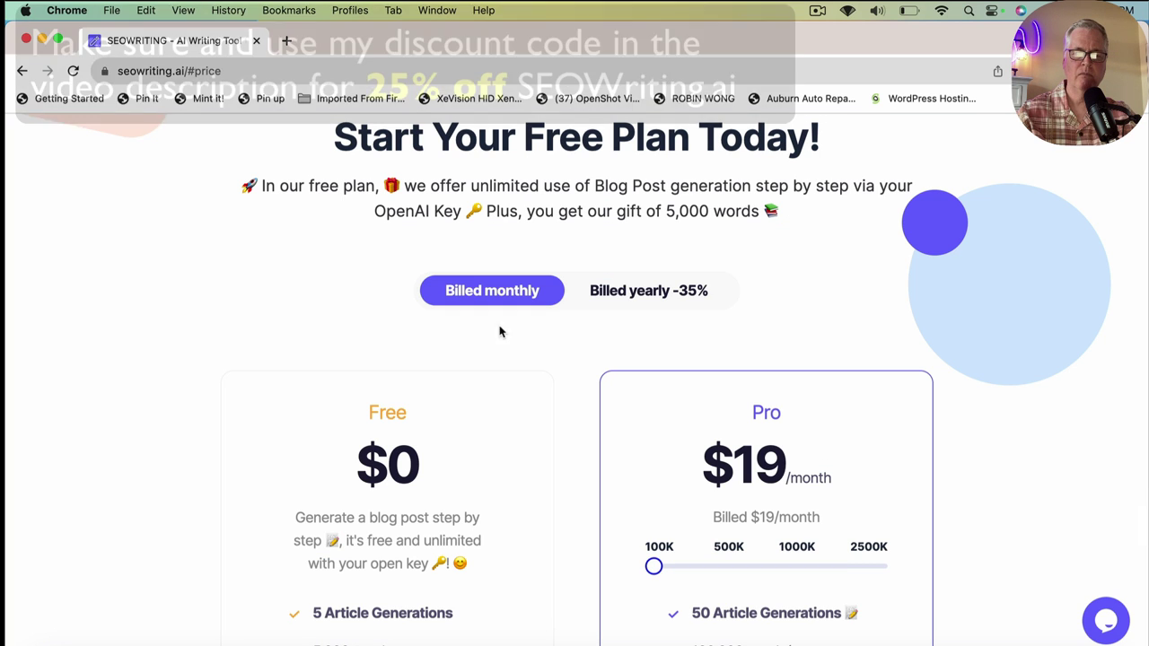
pyautogui.scroll(-3, 139, 451)
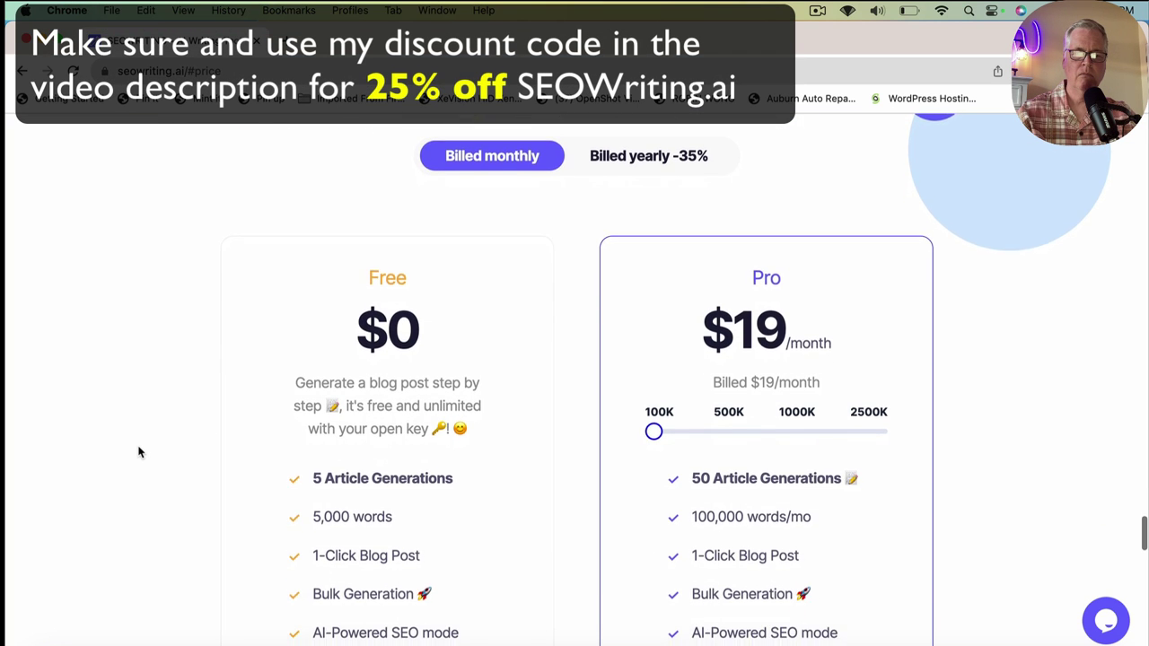
pyautogui.scroll(-3, 139, 452)
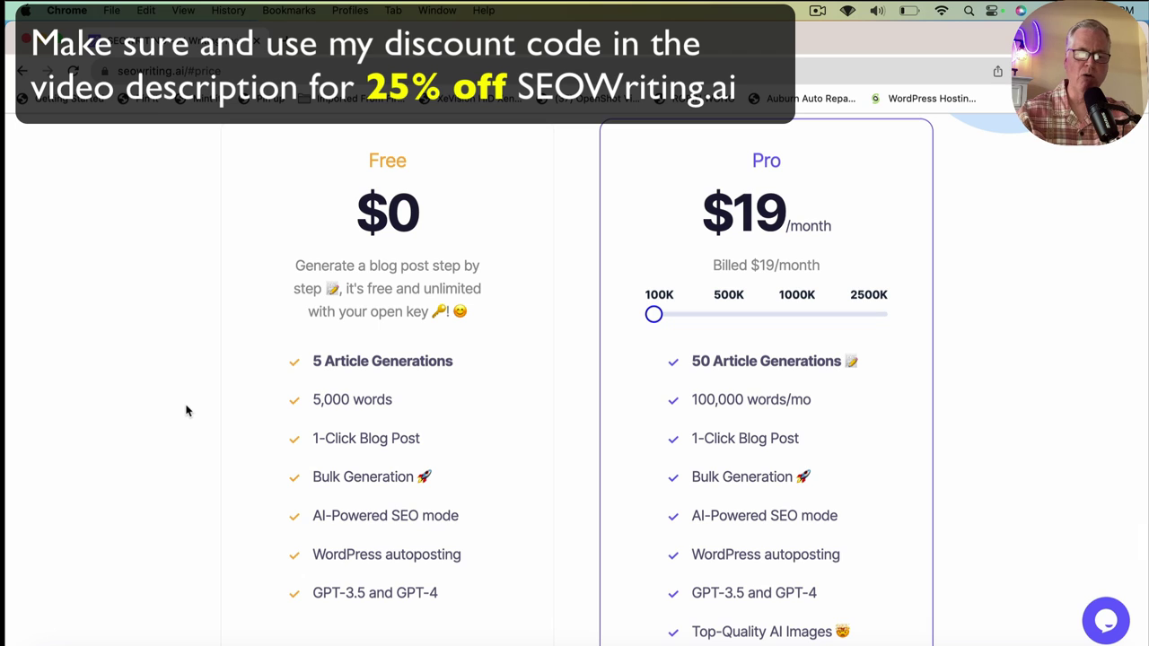
pyautogui.scroll(2, 187, 411)
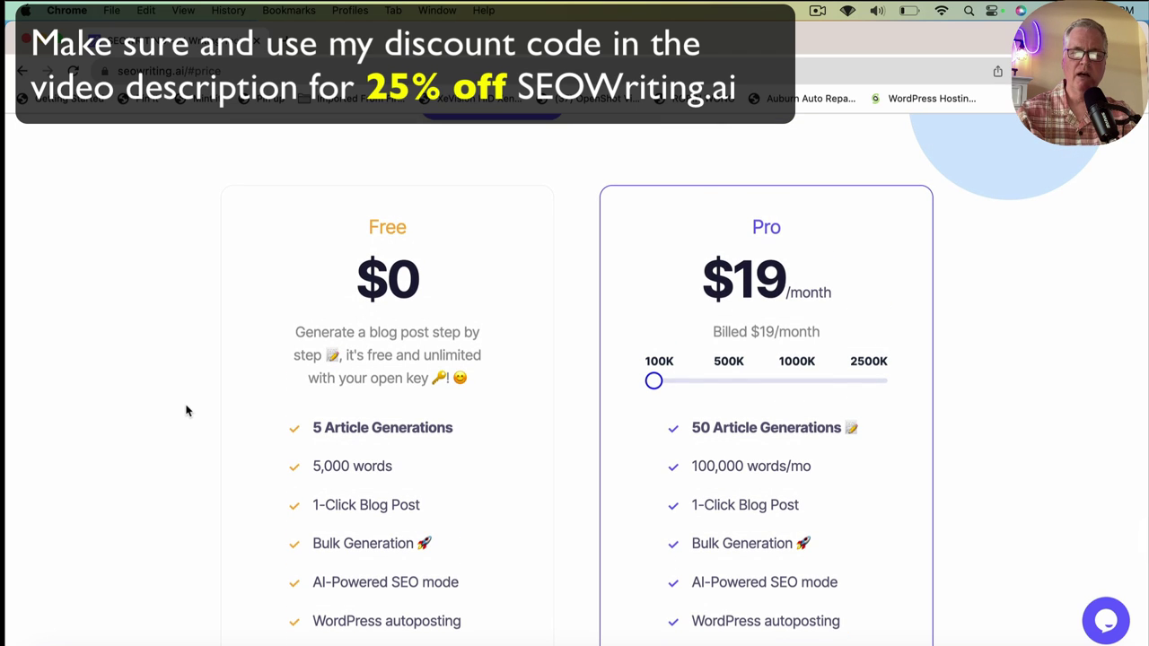
pyautogui.scroll(1, 187, 411)
pyautogui.scroll(1, 187, 411)
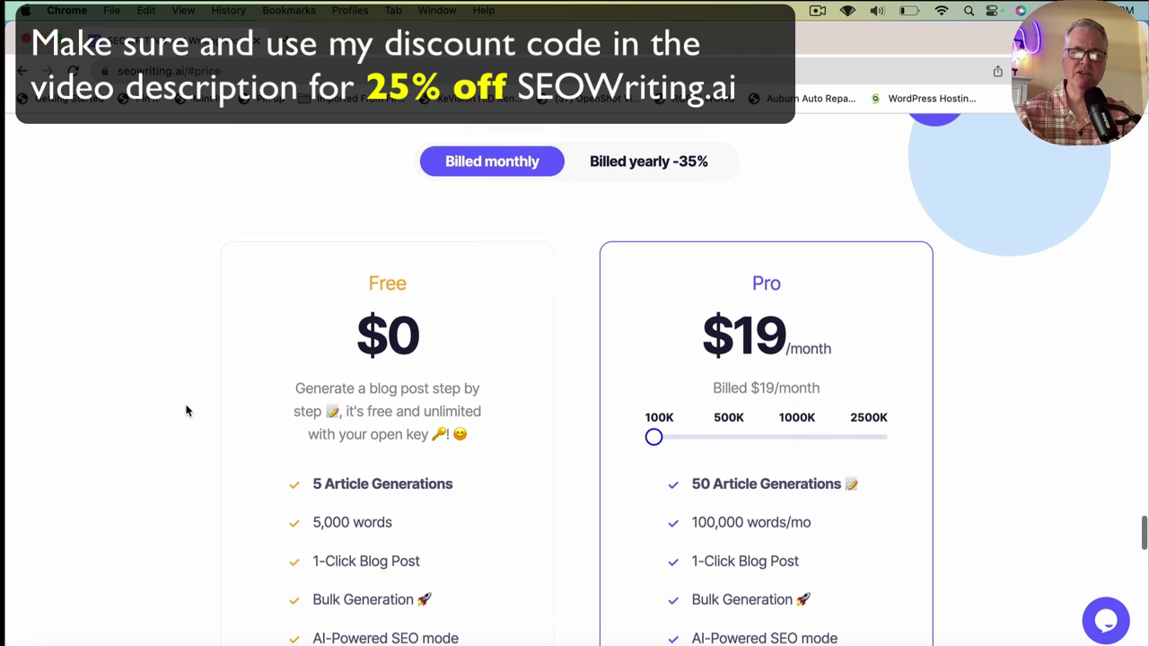
pyautogui.click(624, 159)
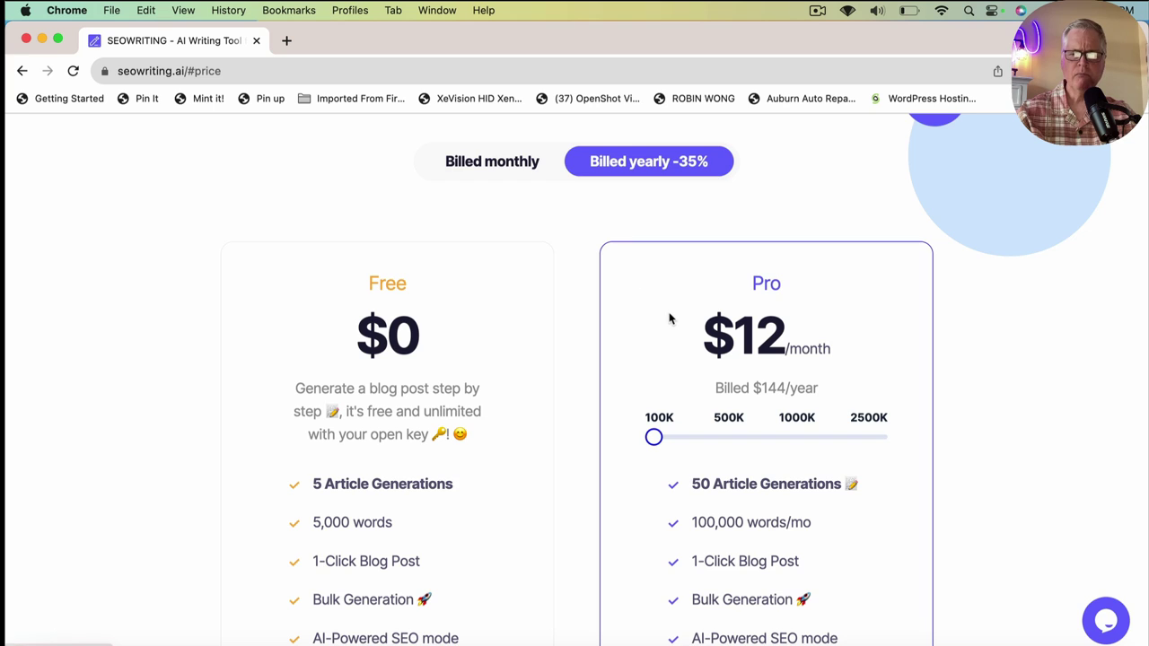
# - Return the pricing to monthly billing, with Pro back at $19/month
pyautogui.scroll(-1, 669, 319)
pyautogui.scroll(1, 669, 319)
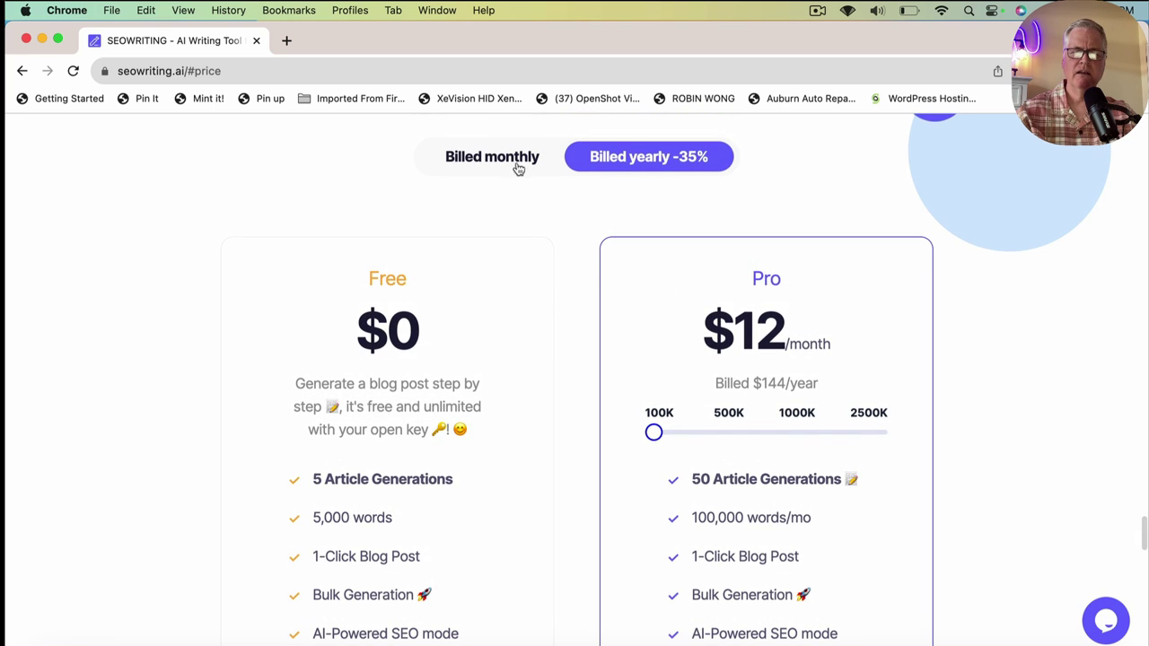
pyautogui.click(518, 160)
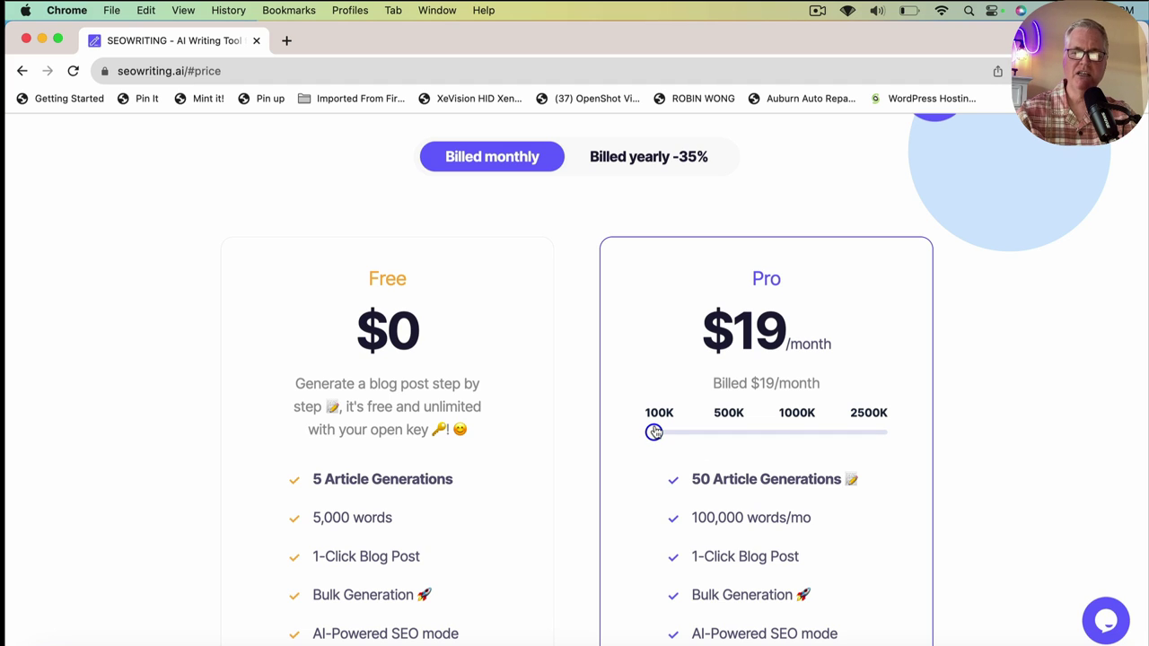
pyautogui.moveTo(654, 432); pyautogui.dragTo(845, 440)
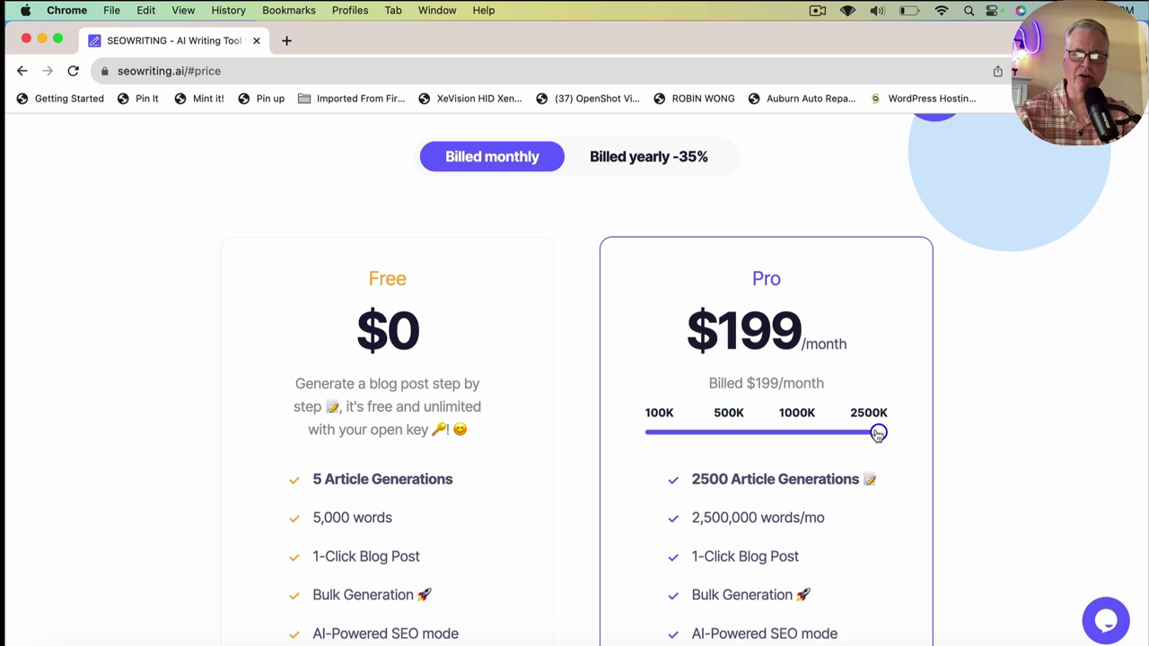
pyautogui.moveTo(878, 433); pyautogui.dragTo(749, 429)
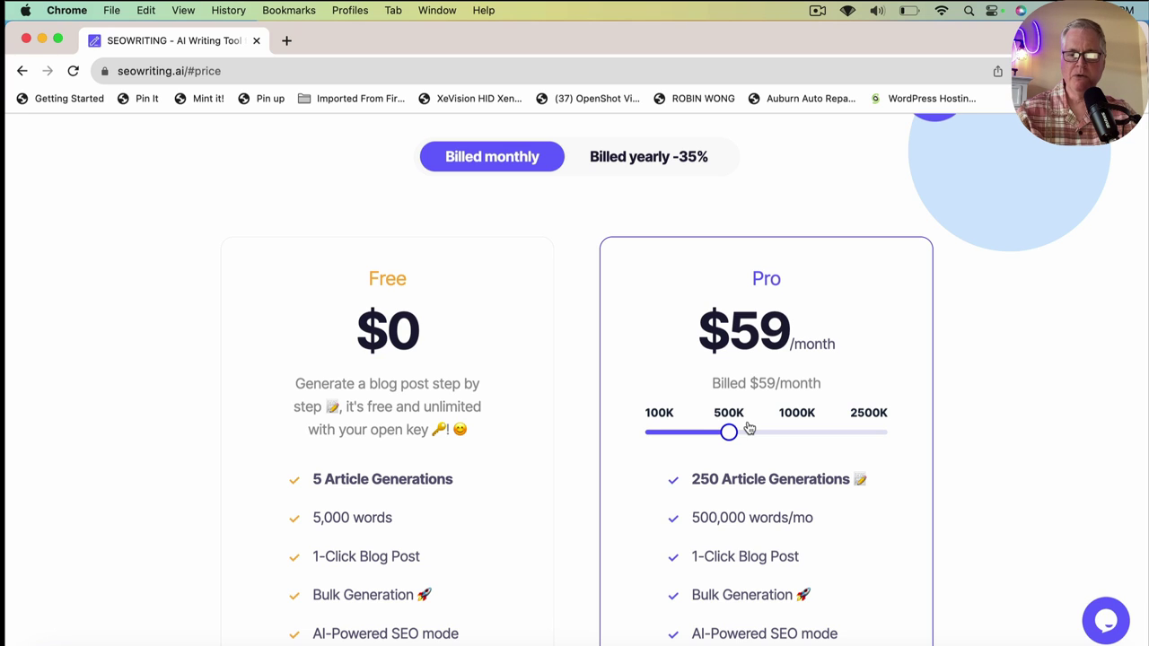
pyautogui.moveTo(728, 432); pyautogui.dragTo(675, 434)
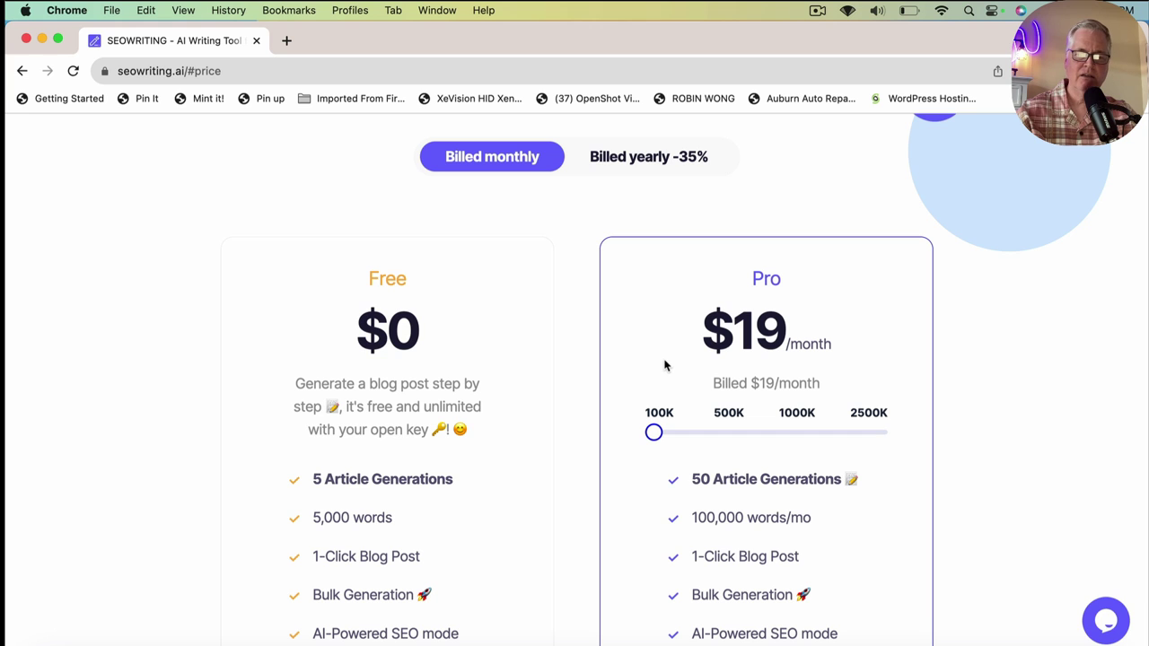